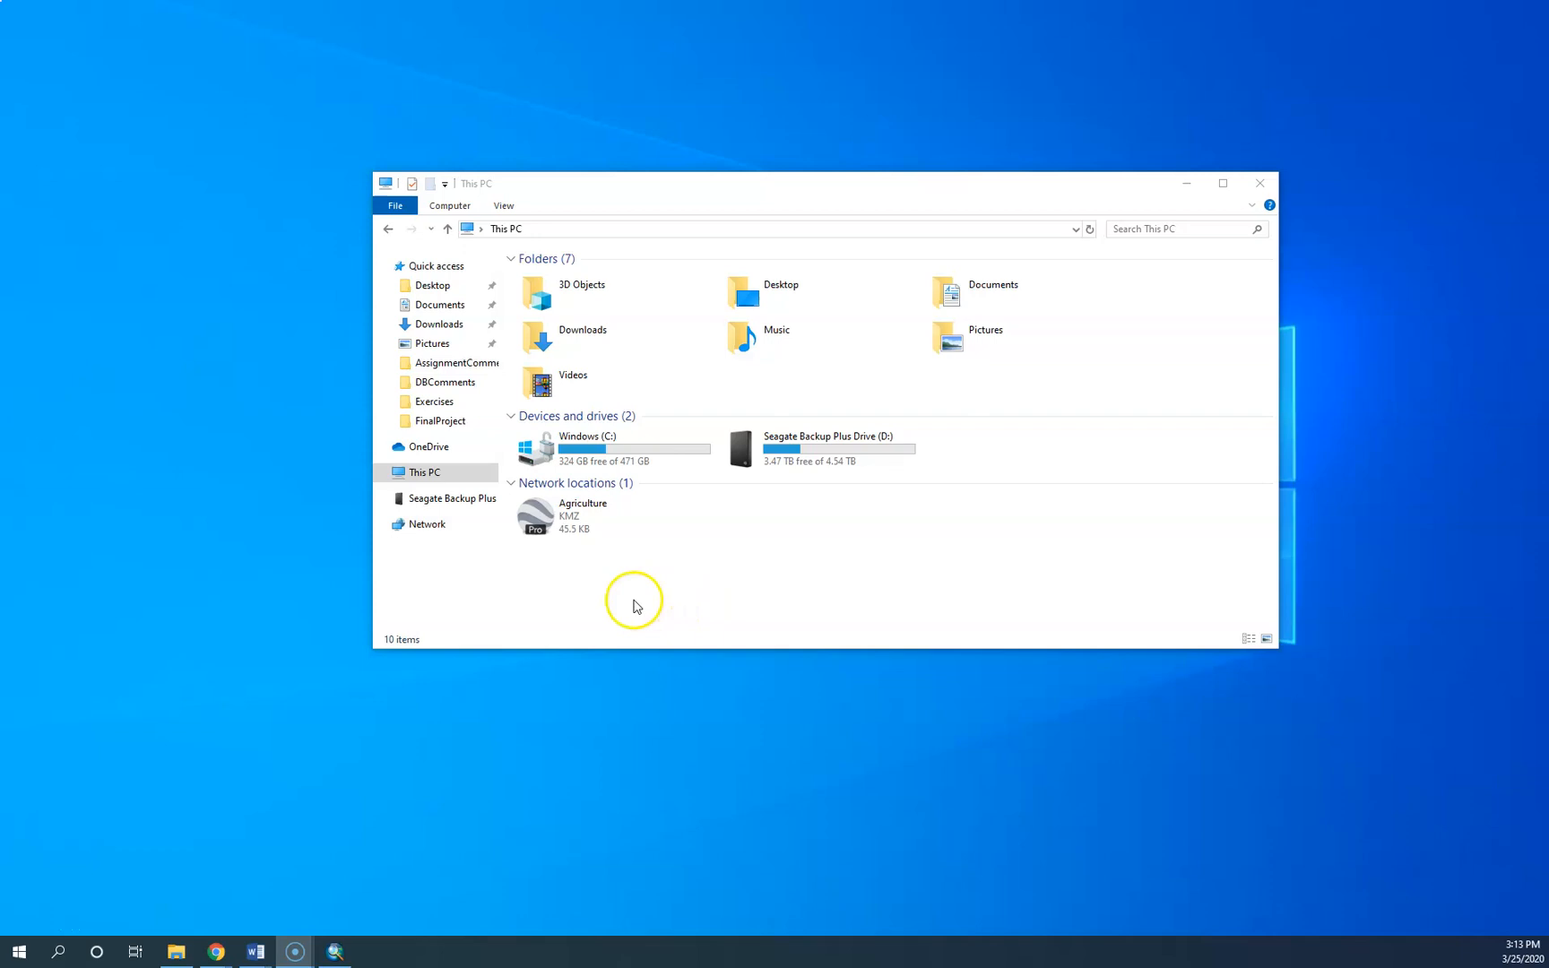
- Open the Agriculture KMZ file from This PC in Google Earth Pro and dismiss the start-up tips
{"action": "double_click", "coordinate": [583, 514]}
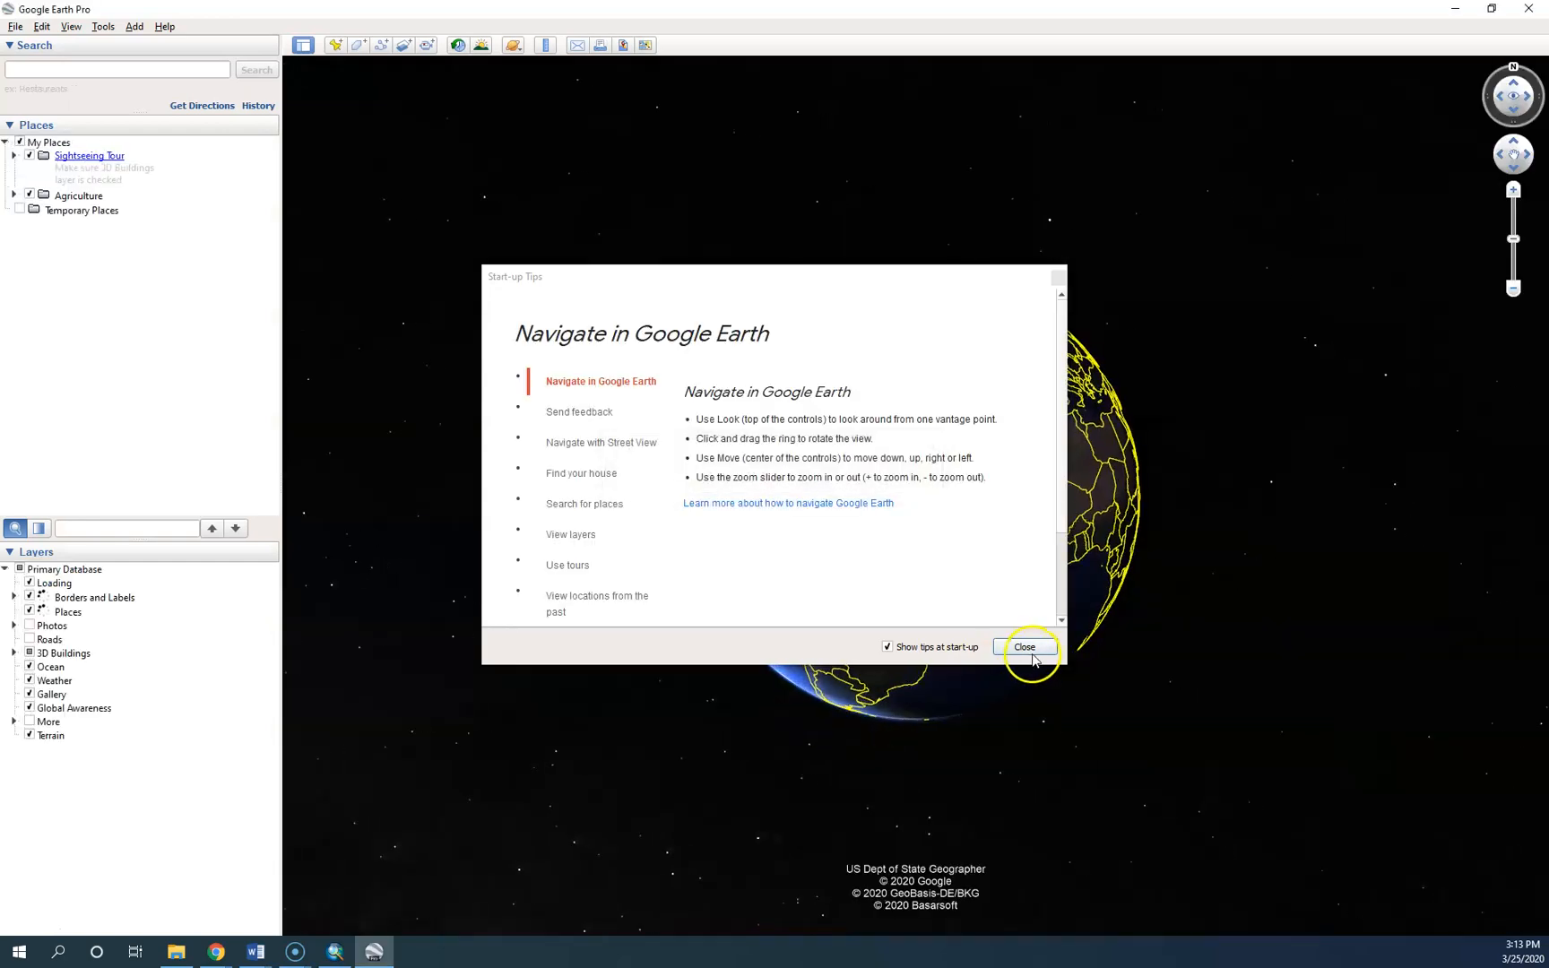
{"action": "left_click", "coordinate": [1025, 647]}
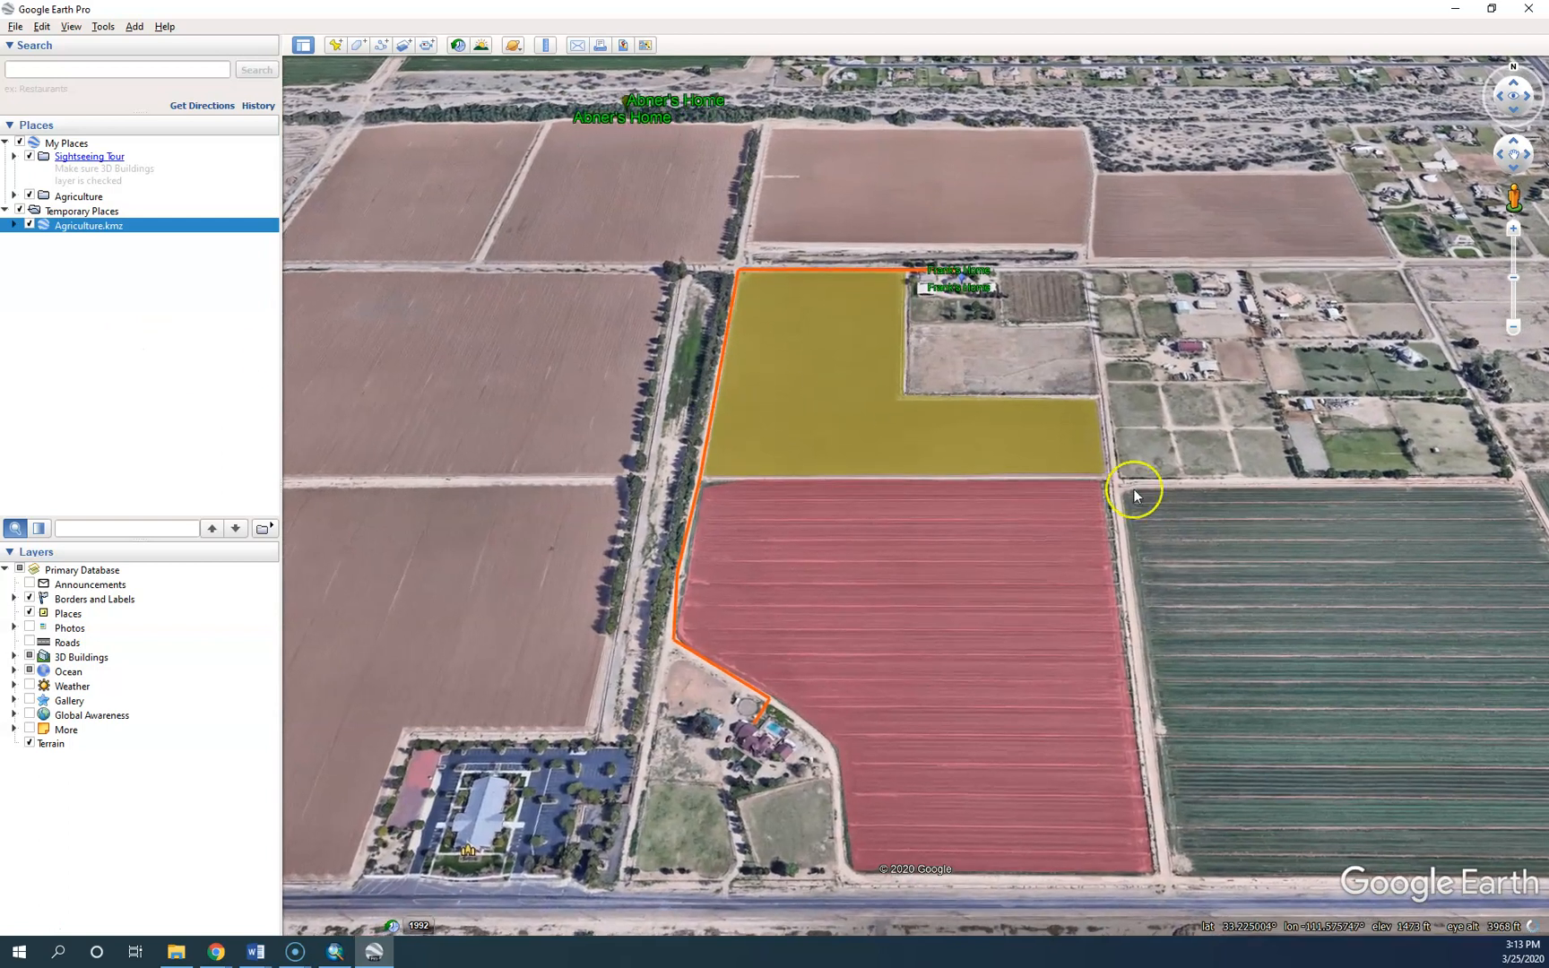
{"action": "middle_click_drag", "start_coordinate": [1118, 611], "coordinate": [1108, 484]}
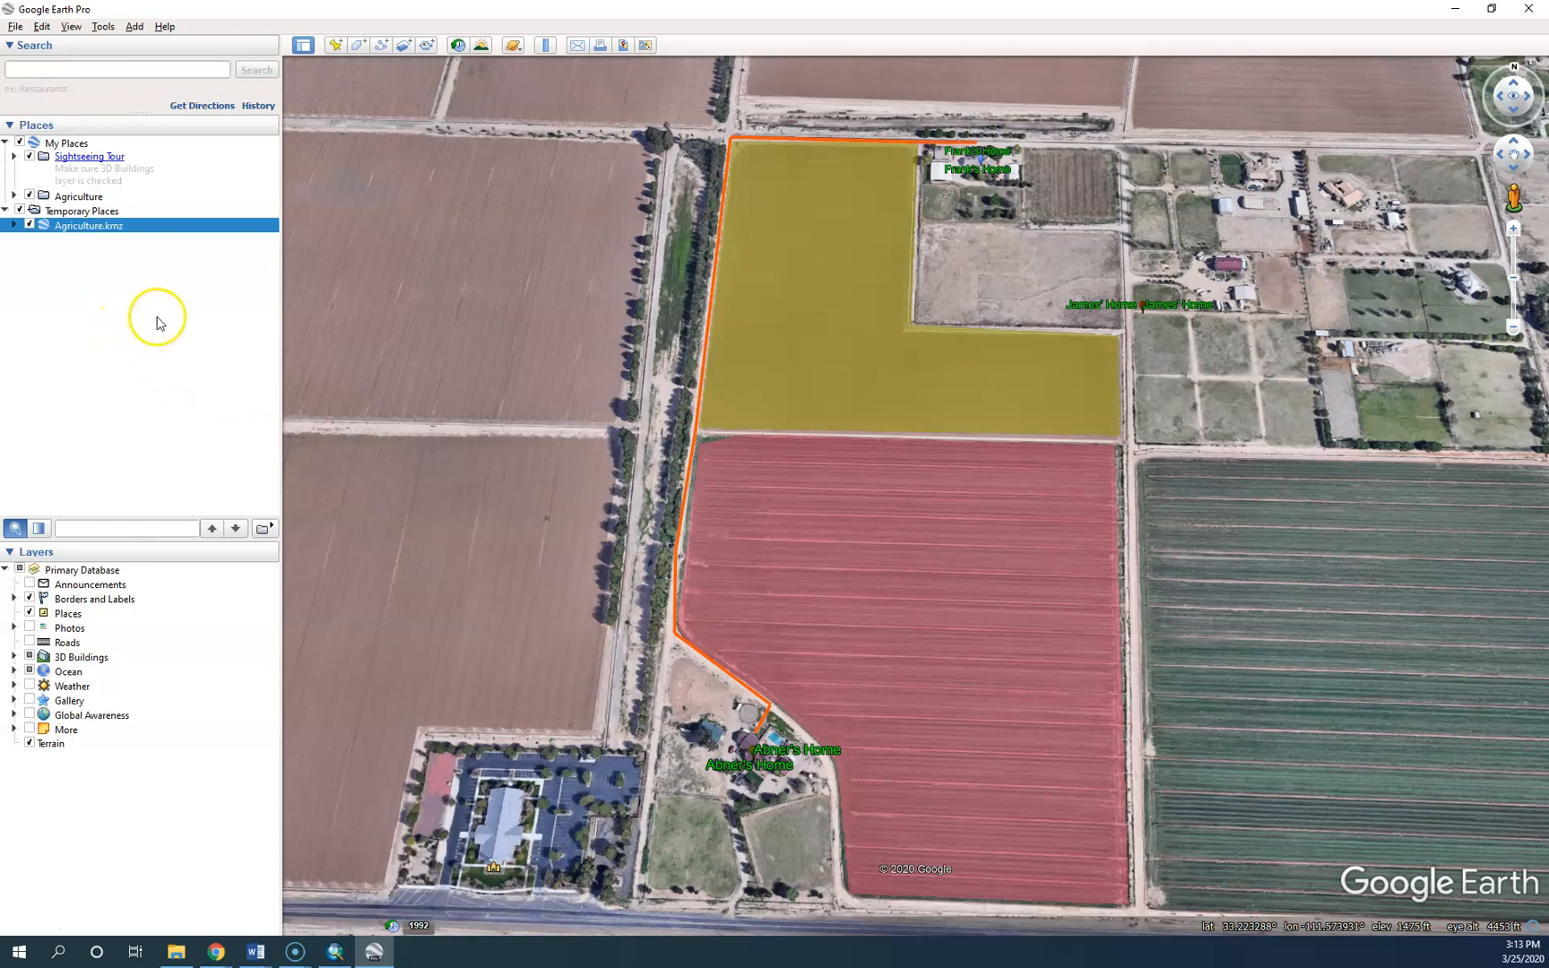
- Hide the duplicate Agriculture folder saved under My Places, leaving the temporary Agriculture.kmz displayed
{"action": "left_click", "coordinate": [169, 318]}
{"action": "scroll", "coordinate": [1187, 641], "scroll_direction": "down", "scroll_amount": 4}
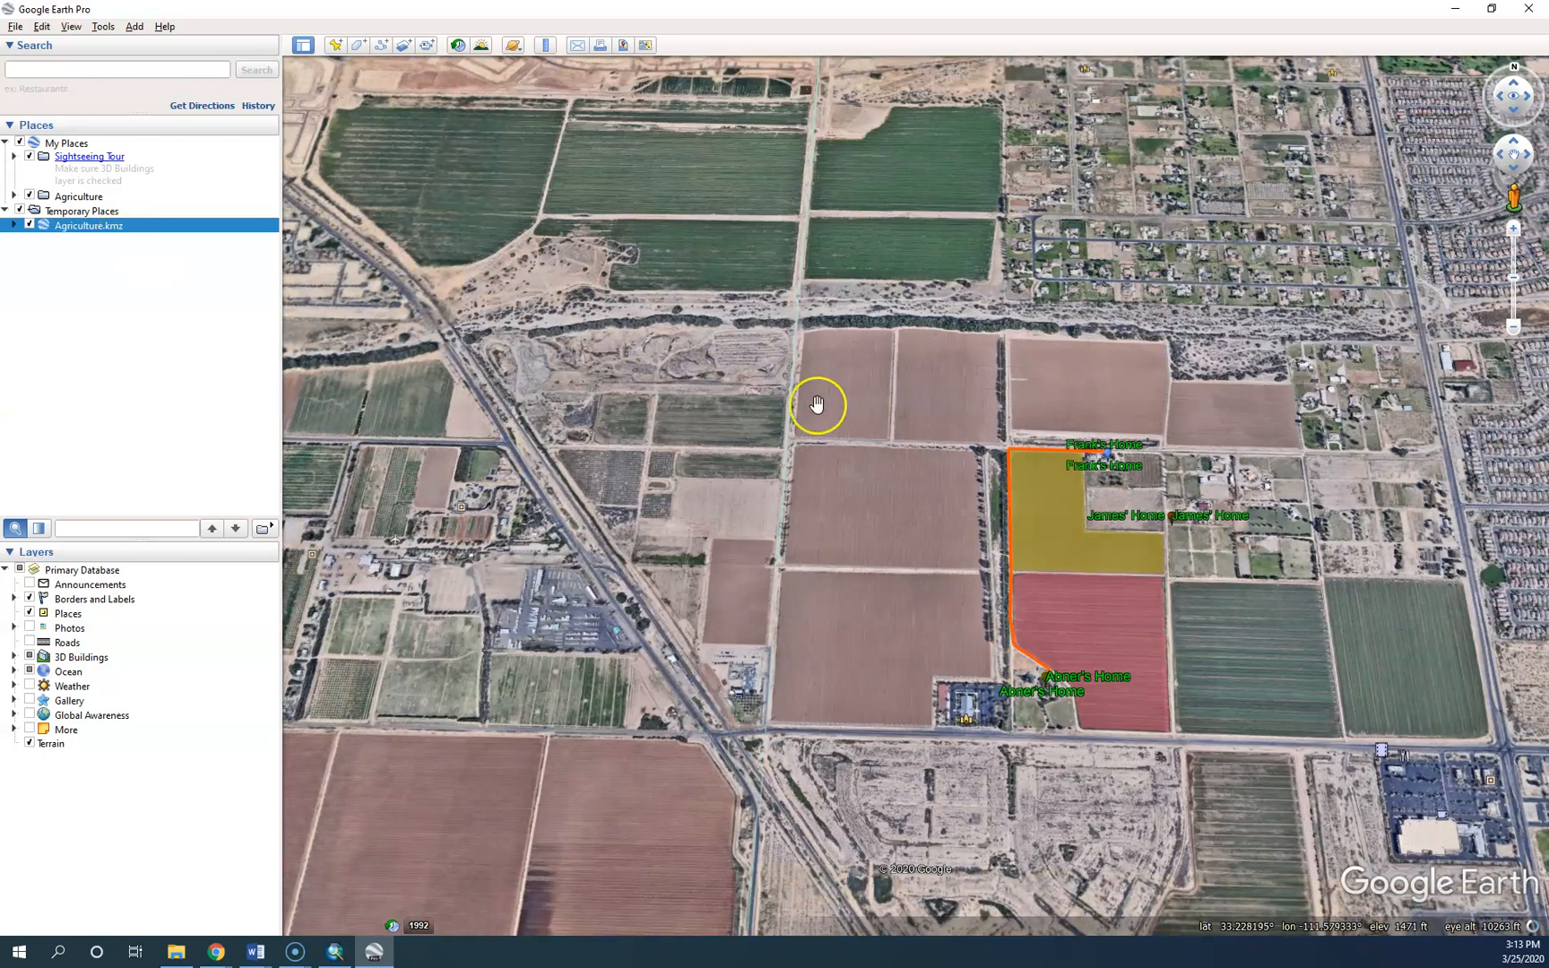
{"action": "scroll", "coordinate": [1287, 546], "scroll_direction": "up", "scroll_amount": 2}
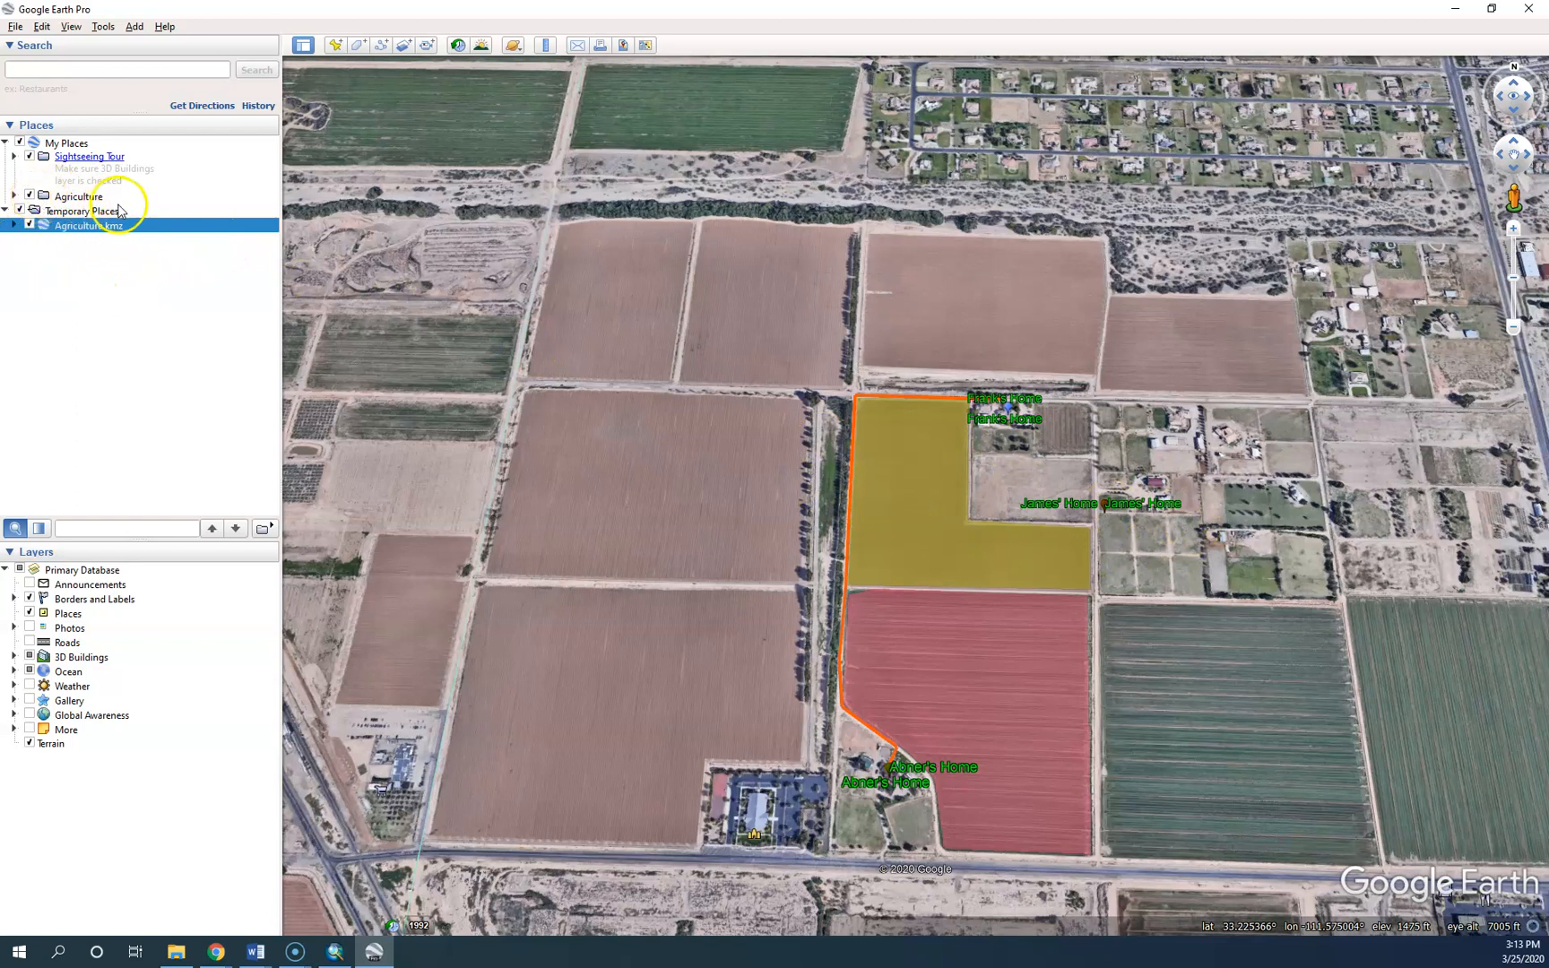
{"action": "left_click", "coordinate": [29, 196]}
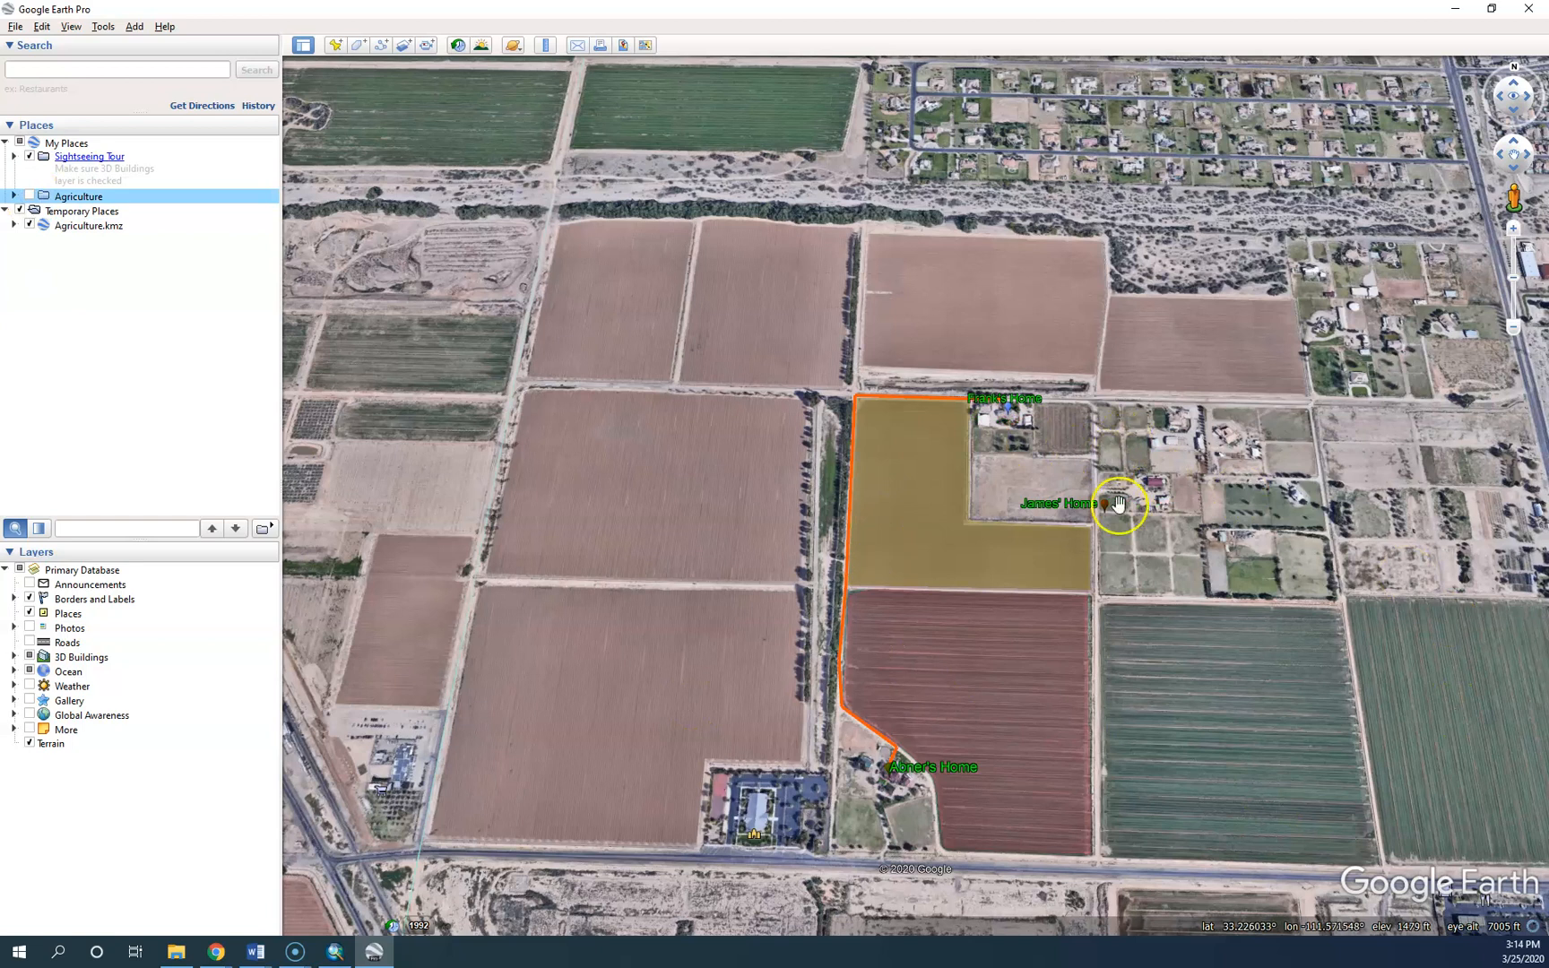
- Frame the map from directly above around the yellow and red farm fields and the orange path
{"action": "left_click_drag", "start_coordinate": [1259, 529], "coordinate": [1166, 519]}
{"action": "middle_click_drag", "start_coordinate": [1084, 634], "coordinate": [1091, 502]}
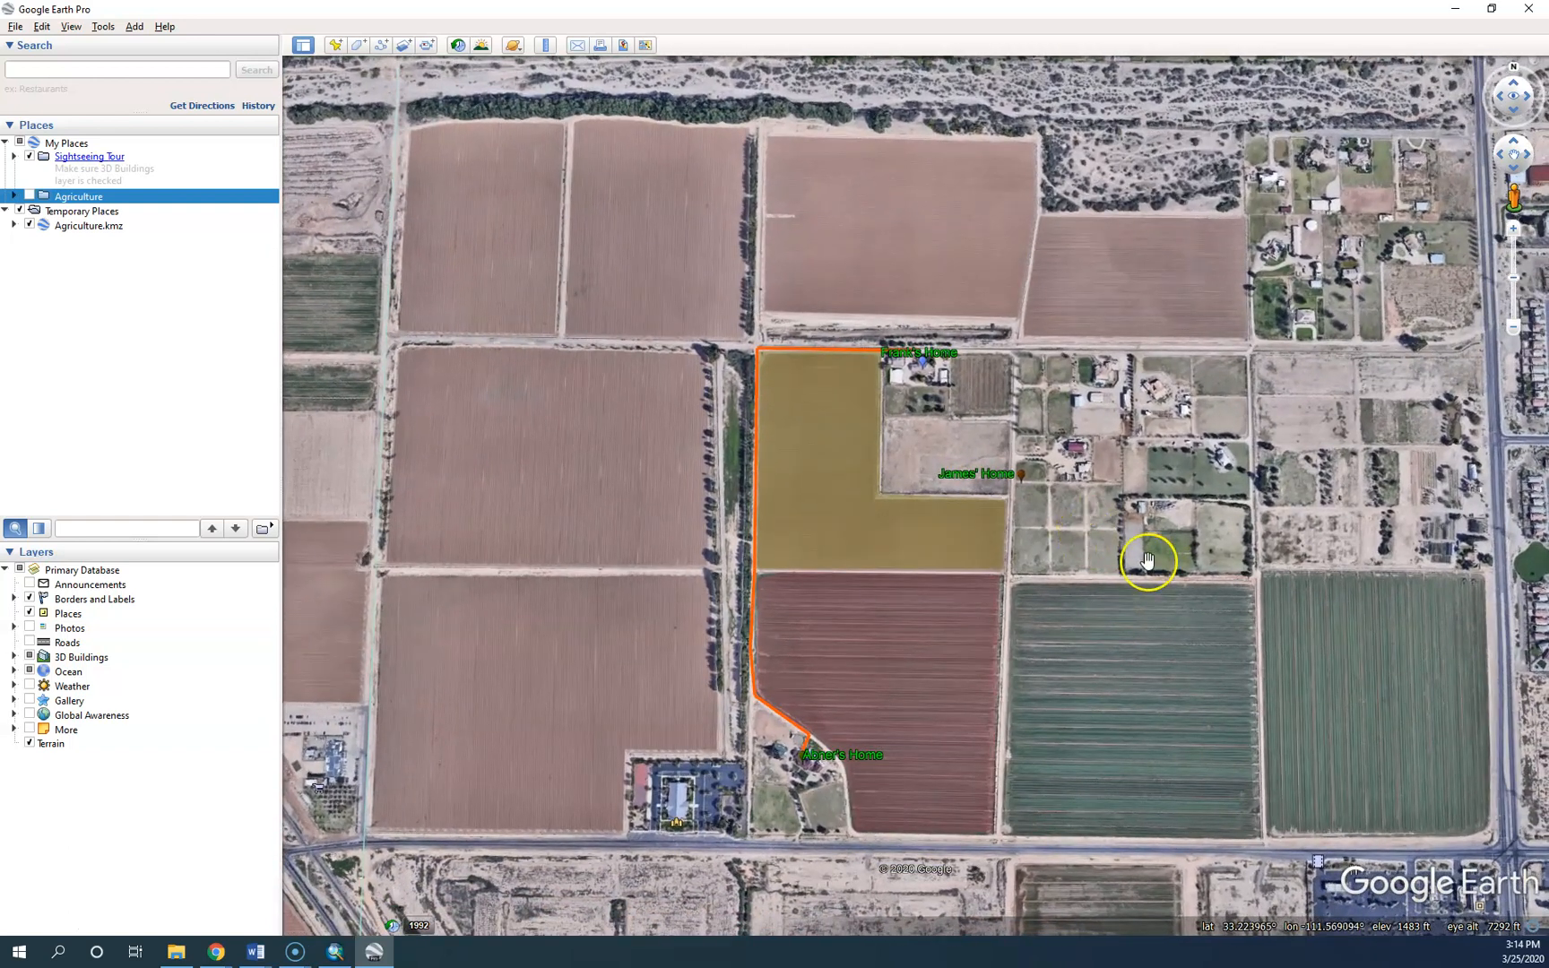
{"action": "left_click_drag", "start_coordinate": [1047, 666], "coordinate": [1047, 646]}
{"action": "scroll", "coordinate": [1040, 644], "scroll_direction": "up", "scroll_amount": 3}
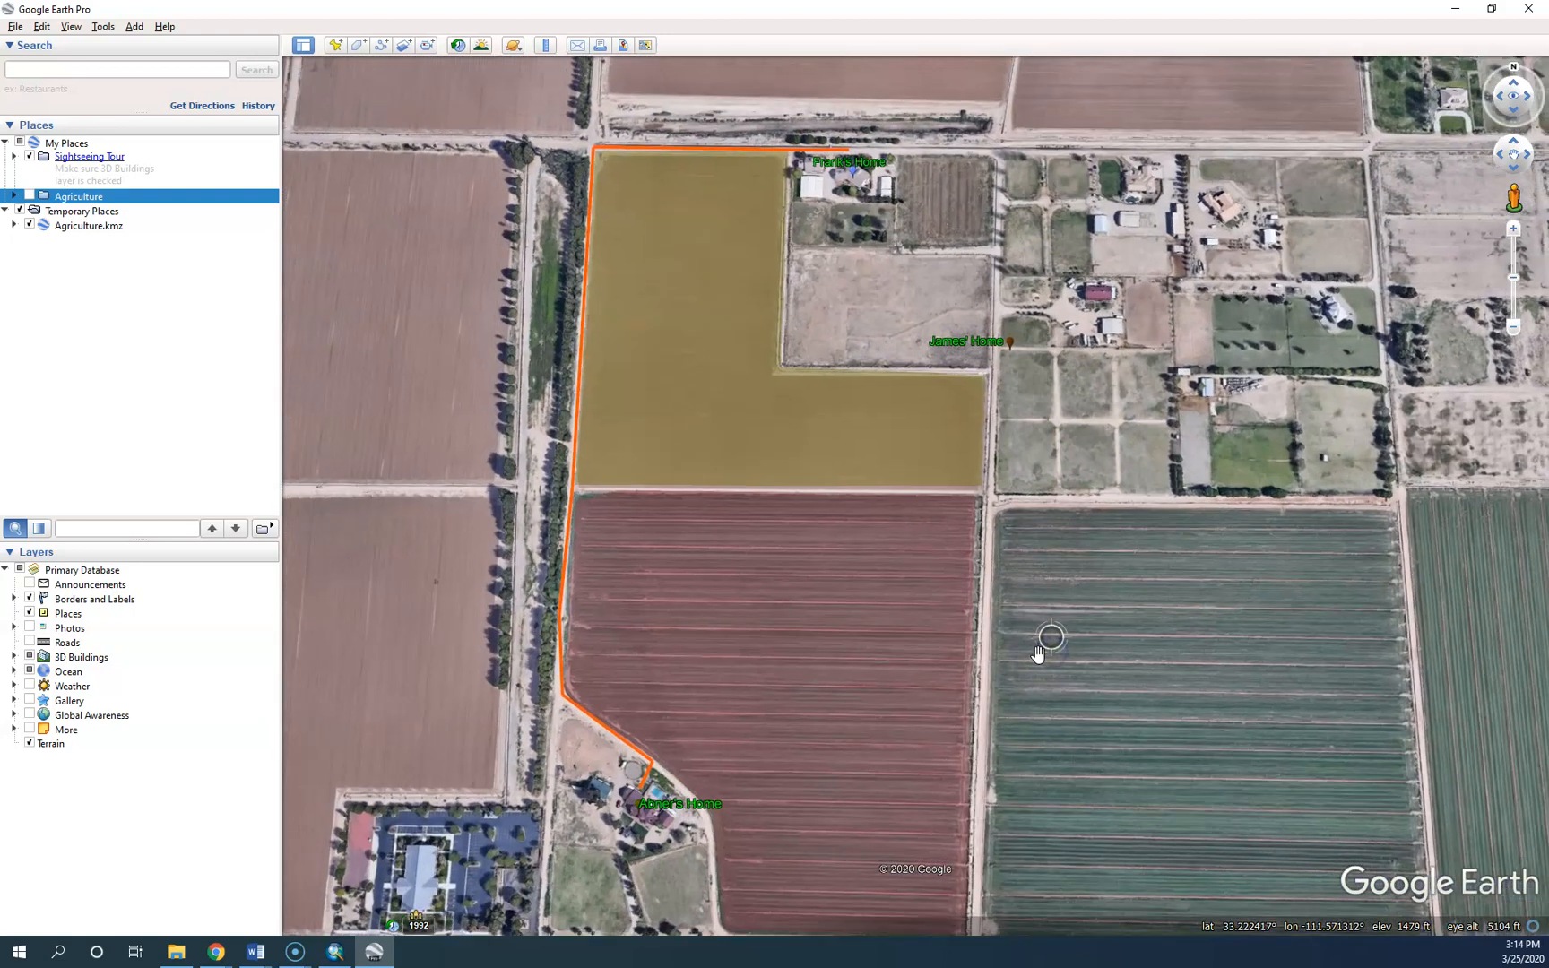
{"action": "middle_click_drag", "start_coordinate": [1000, 664], "coordinate": [996, 726]}
{"action": "left_click_drag", "start_coordinate": [1011, 654], "coordinate": [1091, 626]}
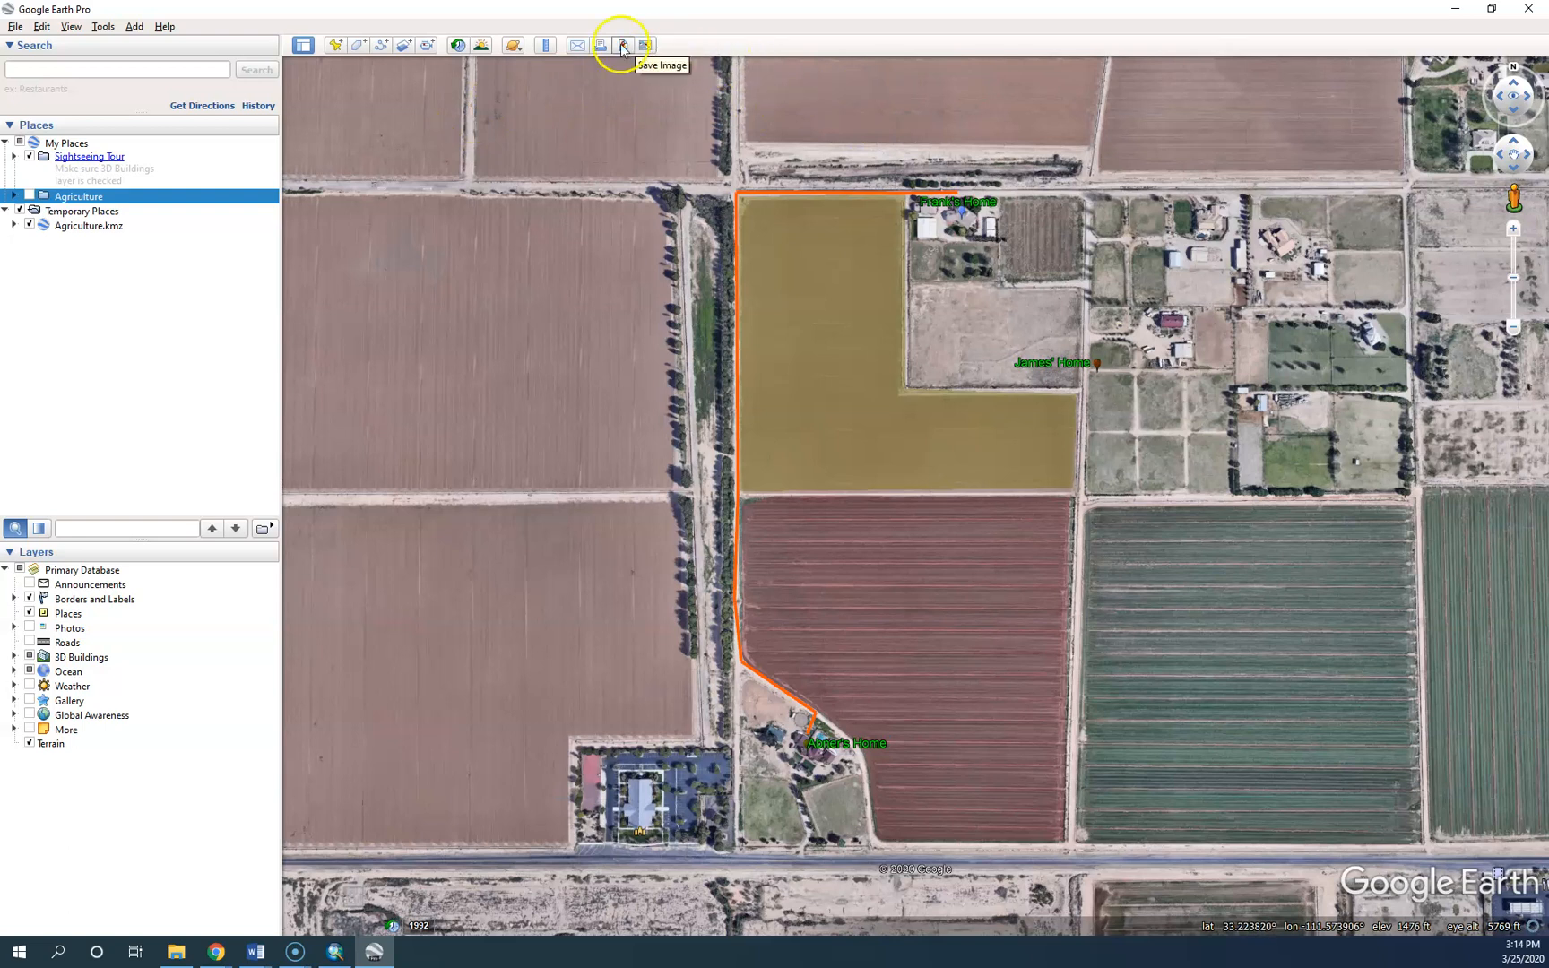
- Review the email attachment choices, and compare the print layout of the map with the save-image layout
{"action": "left_click", "coordinate": [575, 46]}
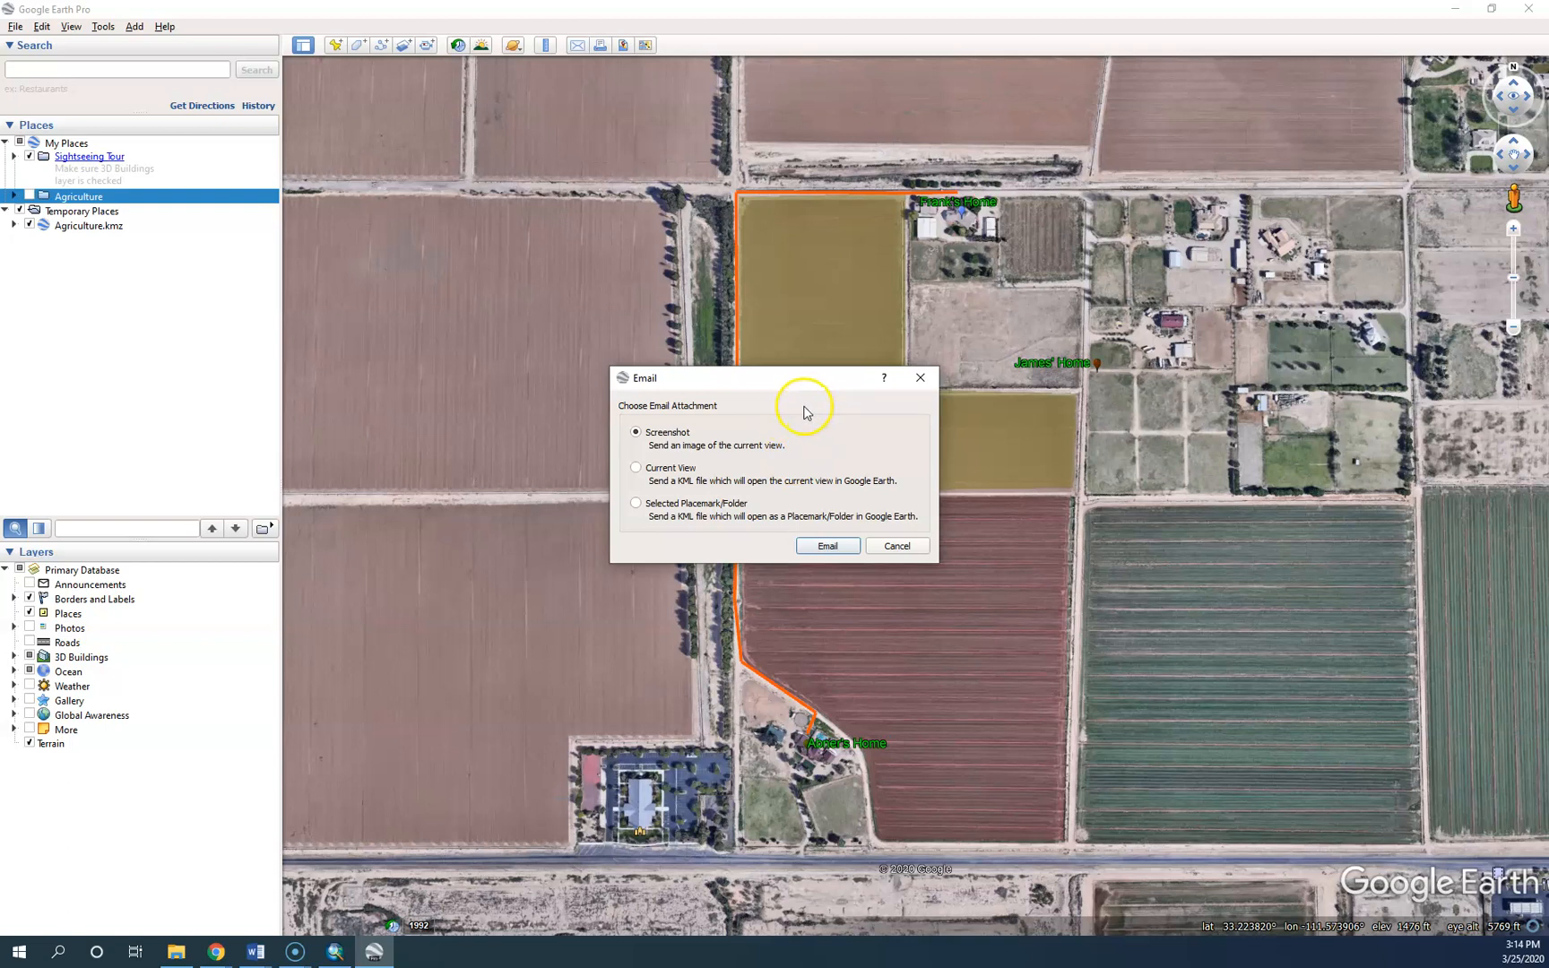
{"action": "left_click", "coordinate": [920, 378]}
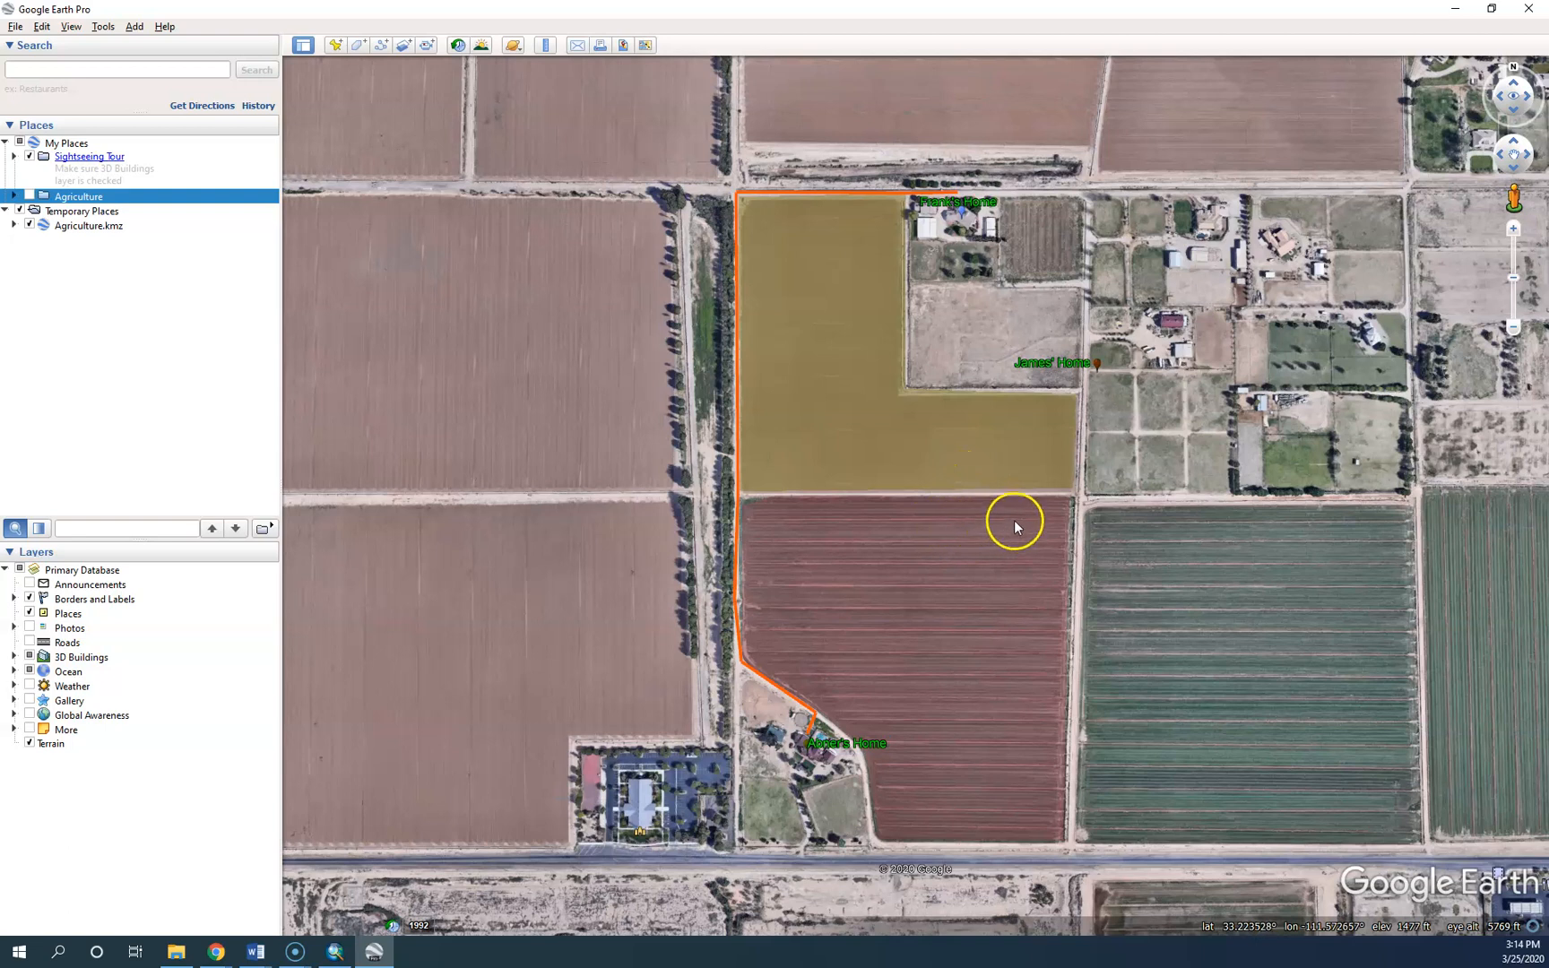
{"action": "left_click", "coordinate": [600, 46]}
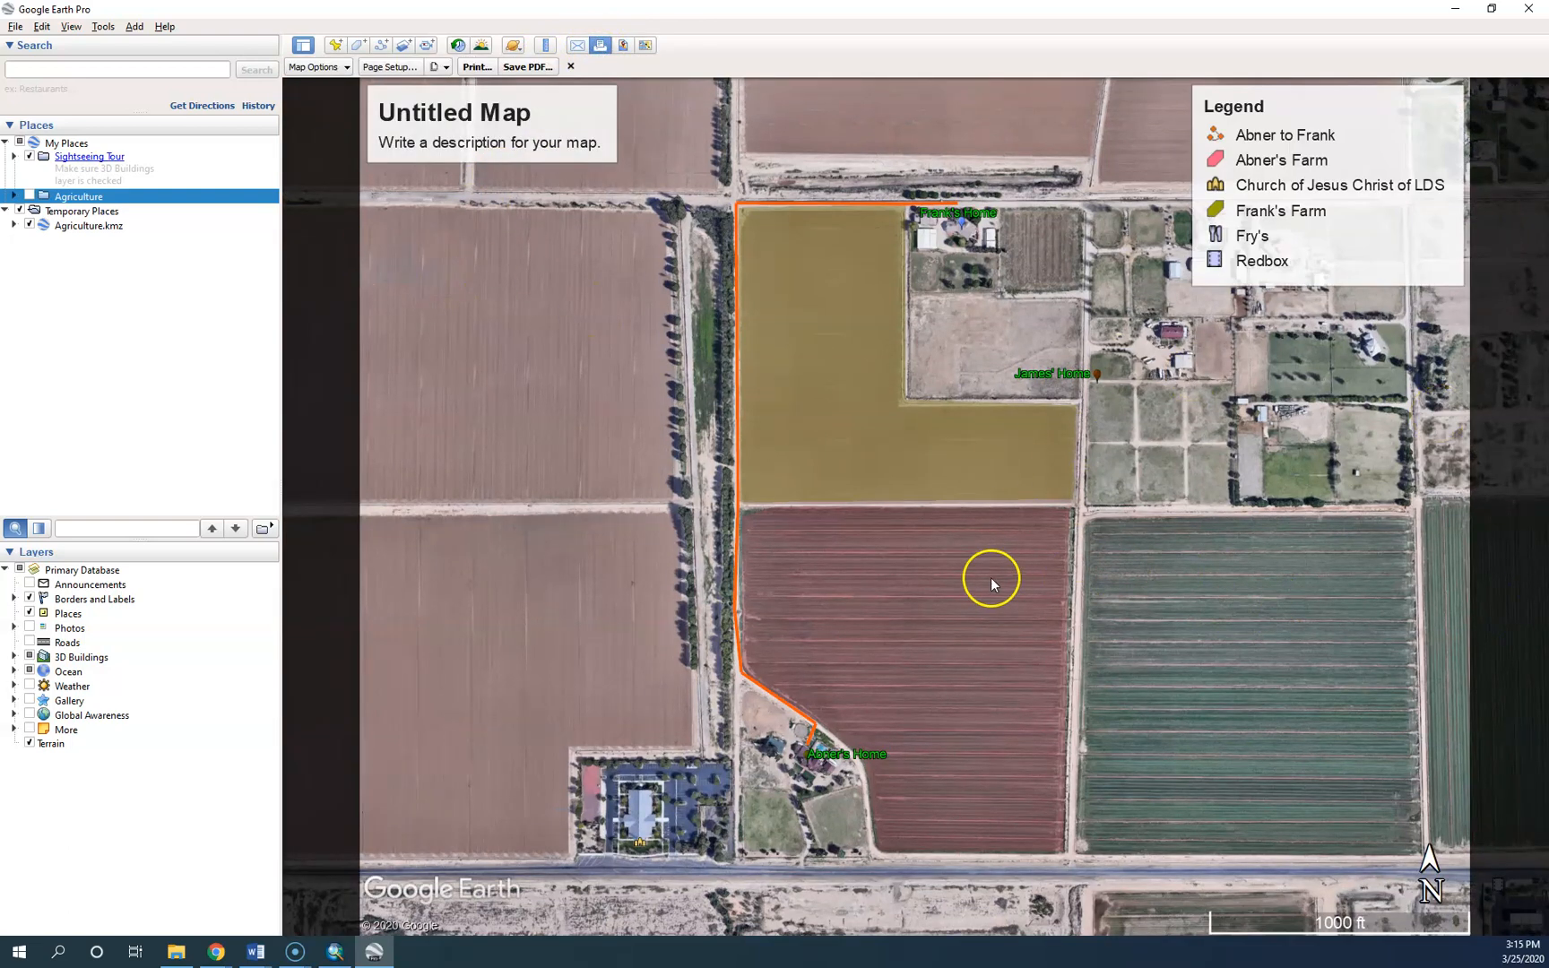
{"action": "left_click", "coordinate": [623, 46]}
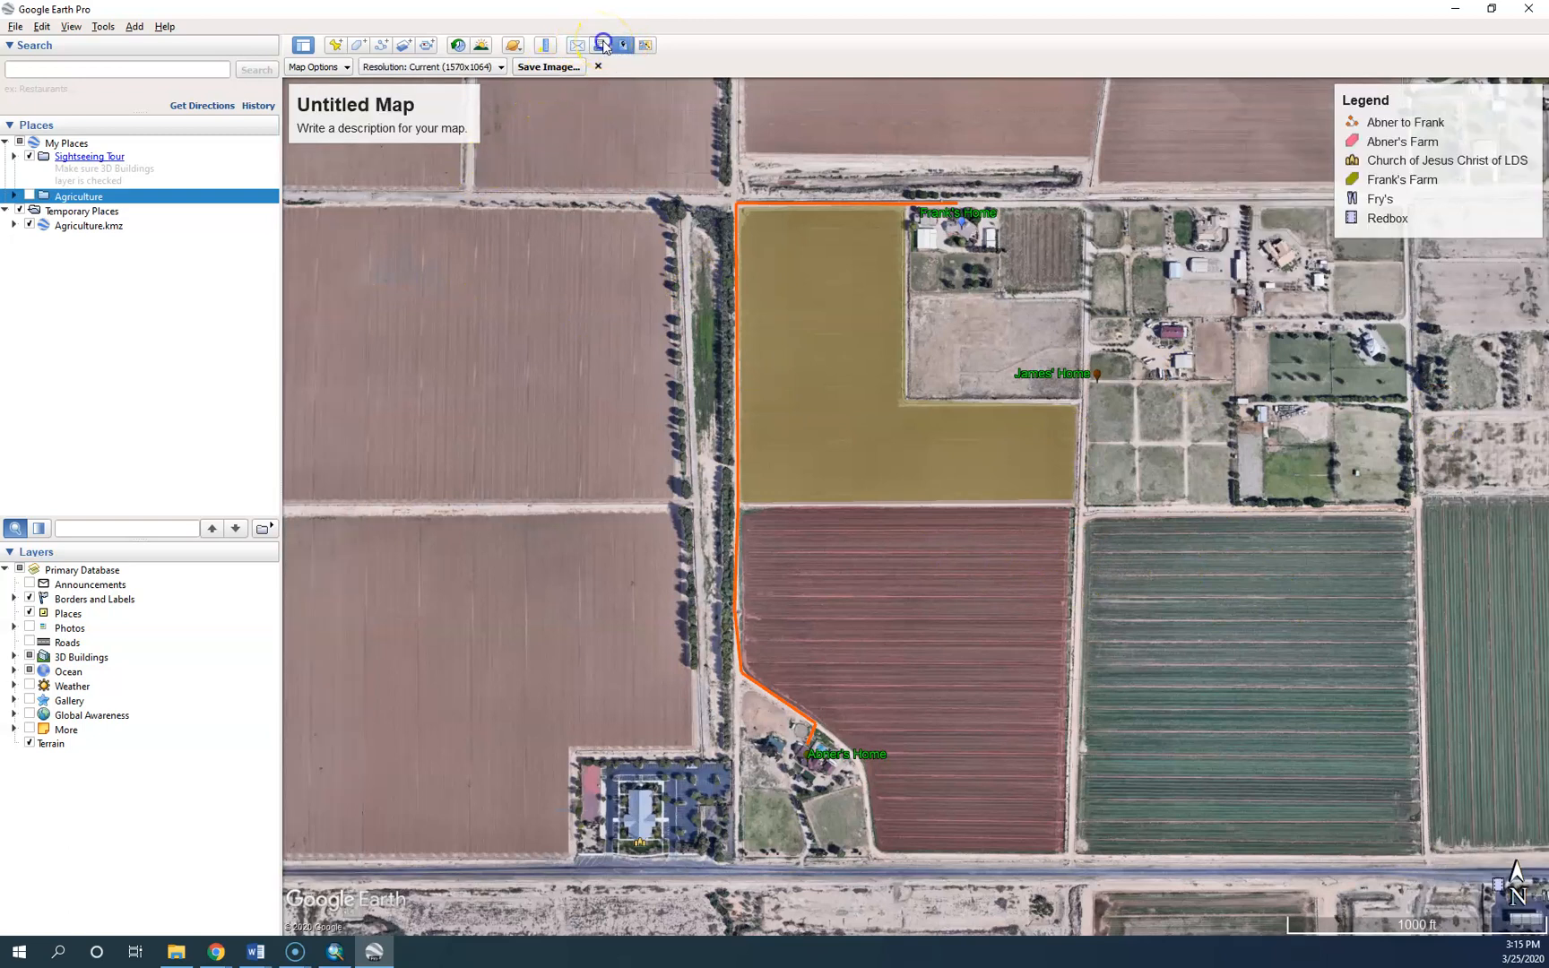
{"action": "left_click", "coordinate": [601, 46]}
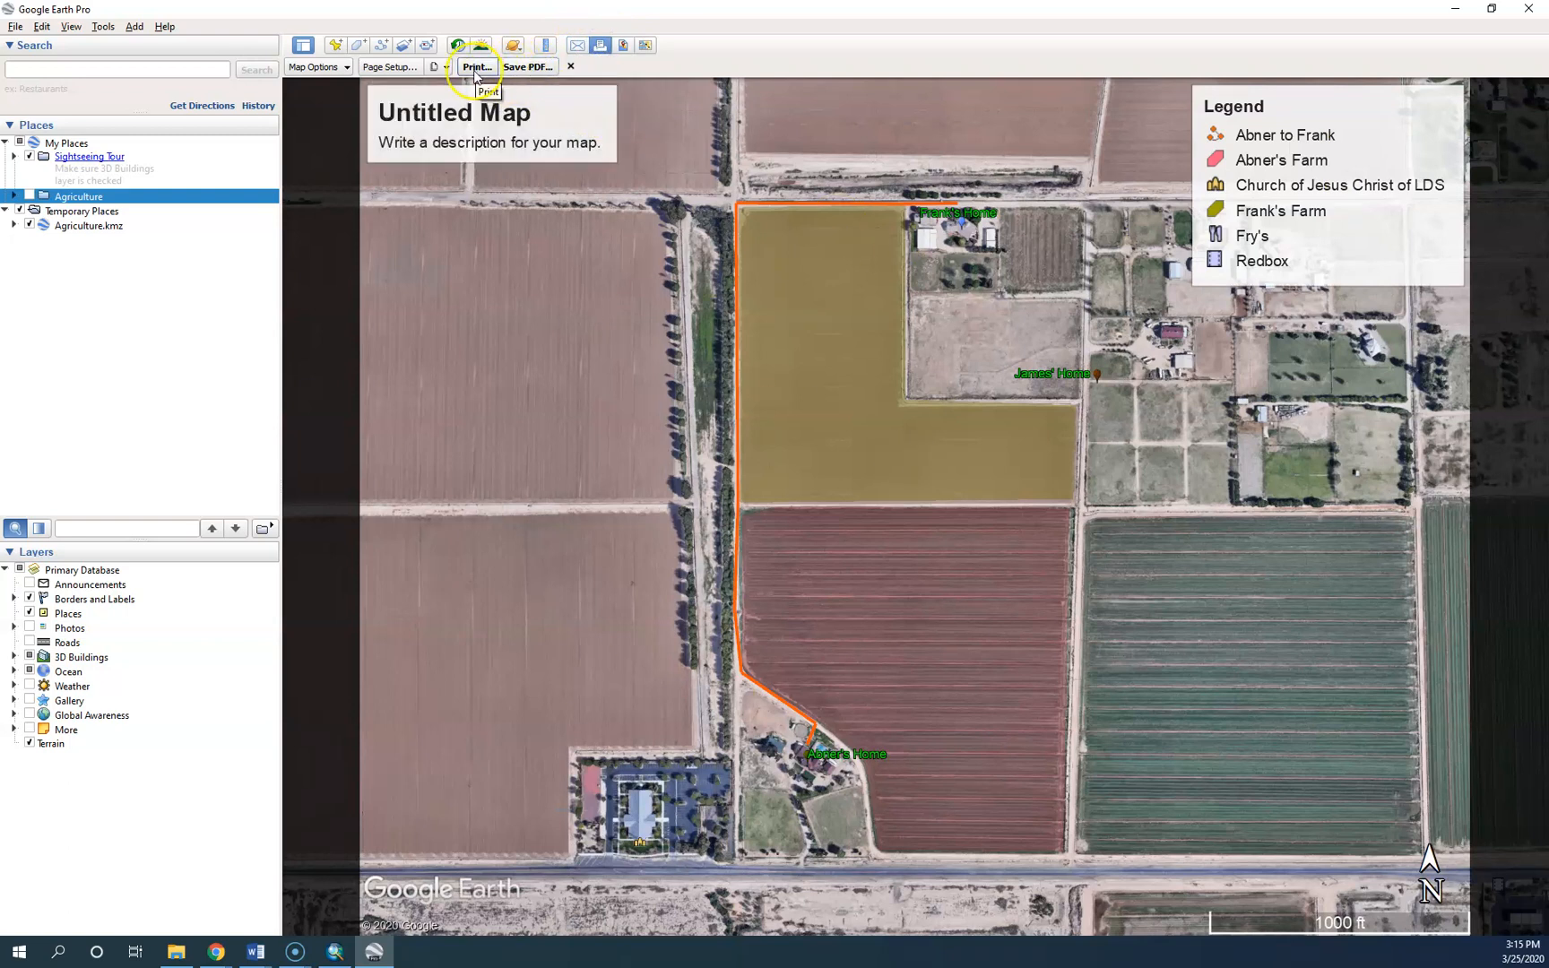
{"action": "left_click", "coordinate": [621, 46]}
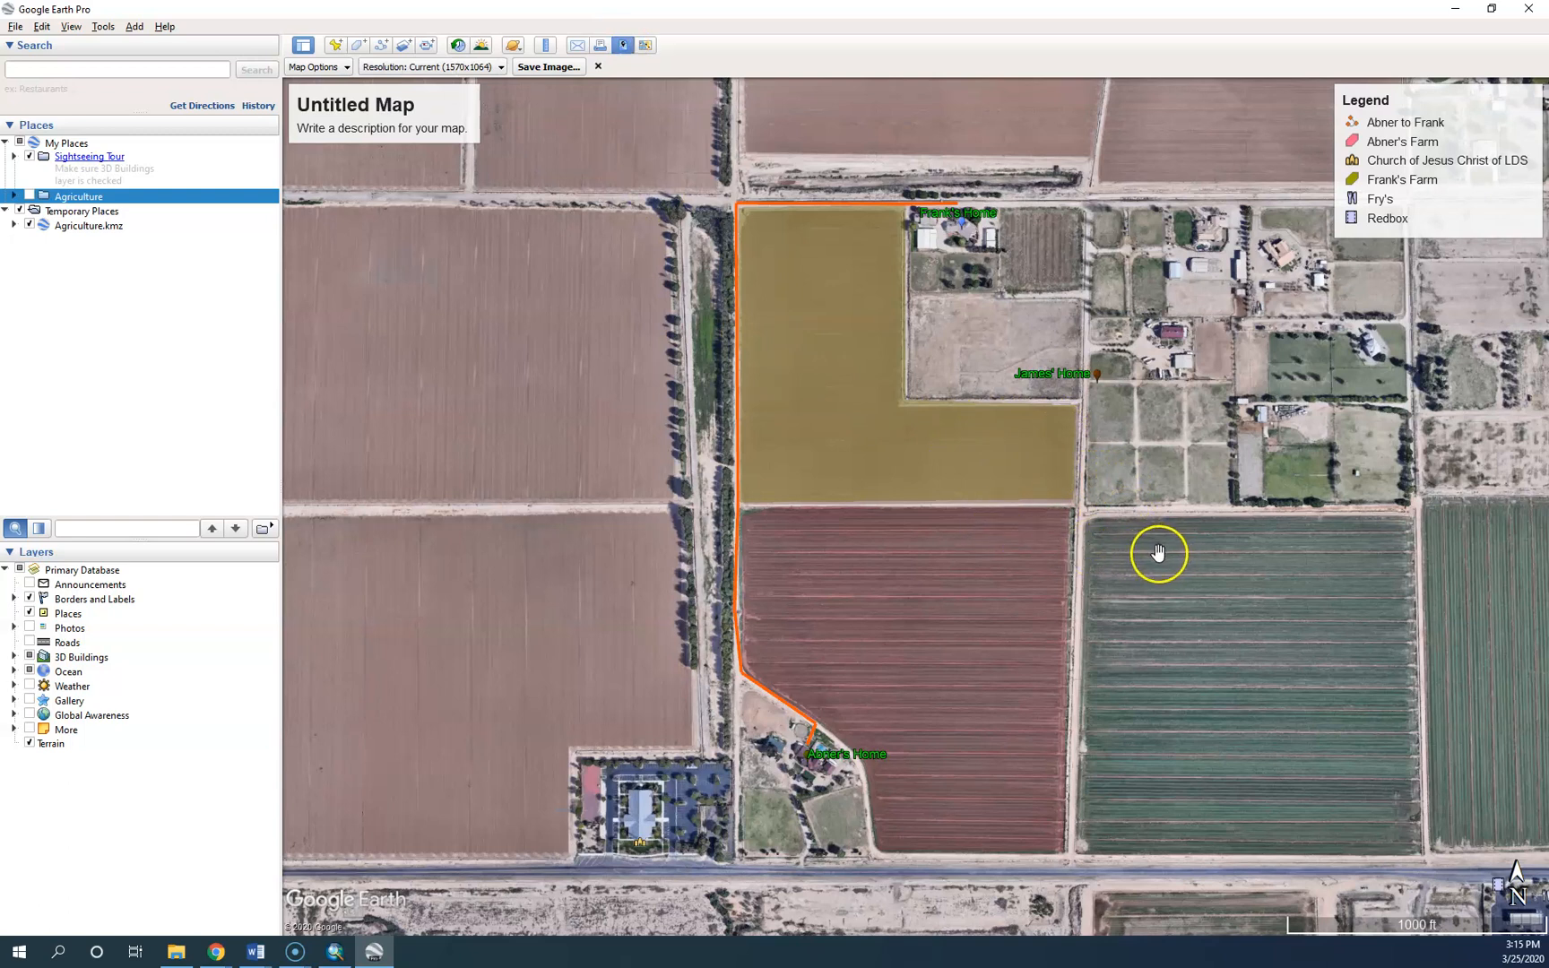
{"action": "left_click", "coordinate": [600, 45]}
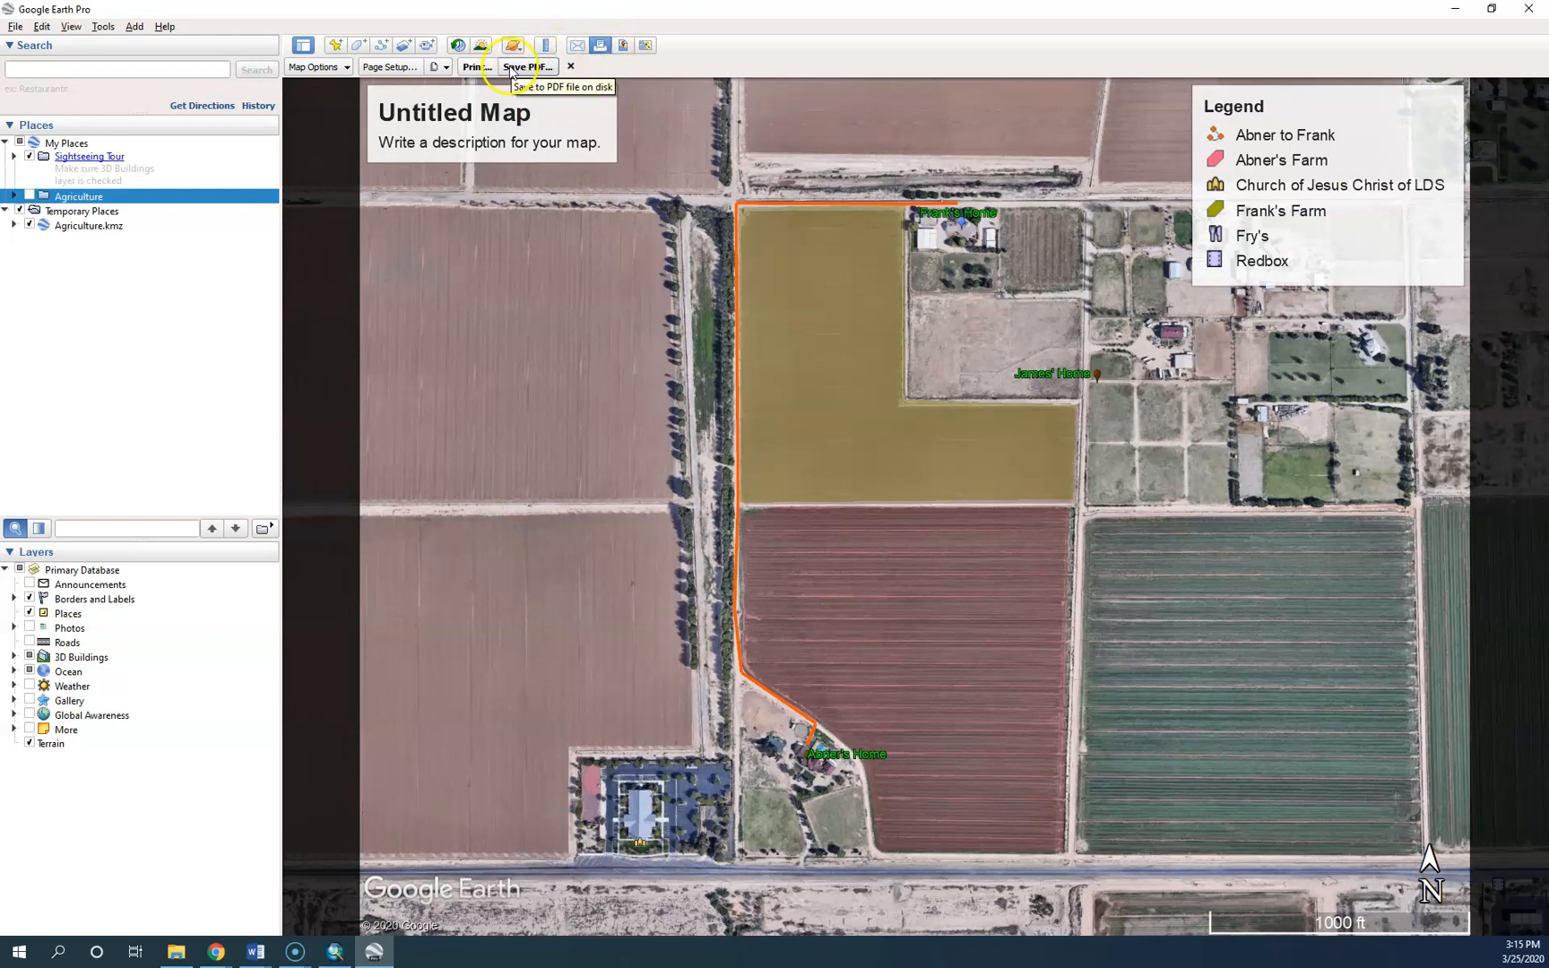
- Set up a map image closely framed on both farms, titled "Pathway to" followed by the two farm owners' first names joined by "and"
{"action": "left_click", "coordinate": [620, 45]}
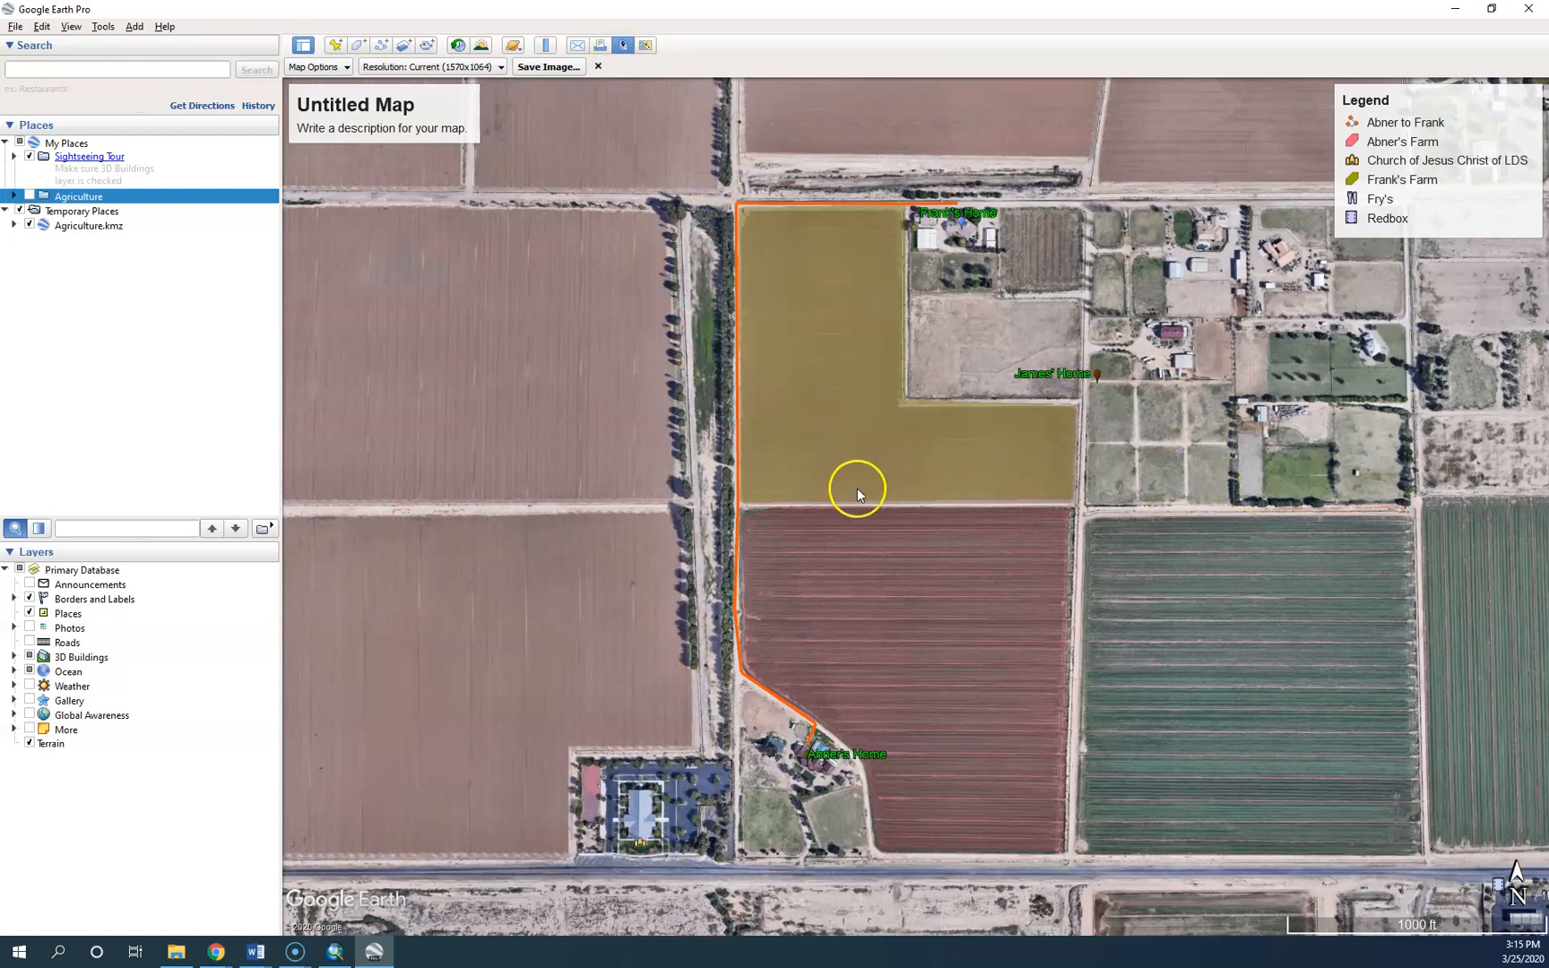
{"action": "scroll", "coordinate": [923, 533], "scroll_direction": "up", "scroll_amount": 2}
{"action": "mouse_move", "coordinate": [1044, 730]}
{"action": "left_mouse_down"}
{"action": "mouse_move", "coordinate": [1061, 695]}
{"action": "mouse_move", "coordinate": [1062, 709]}
{"action": "left_mouse_up"}
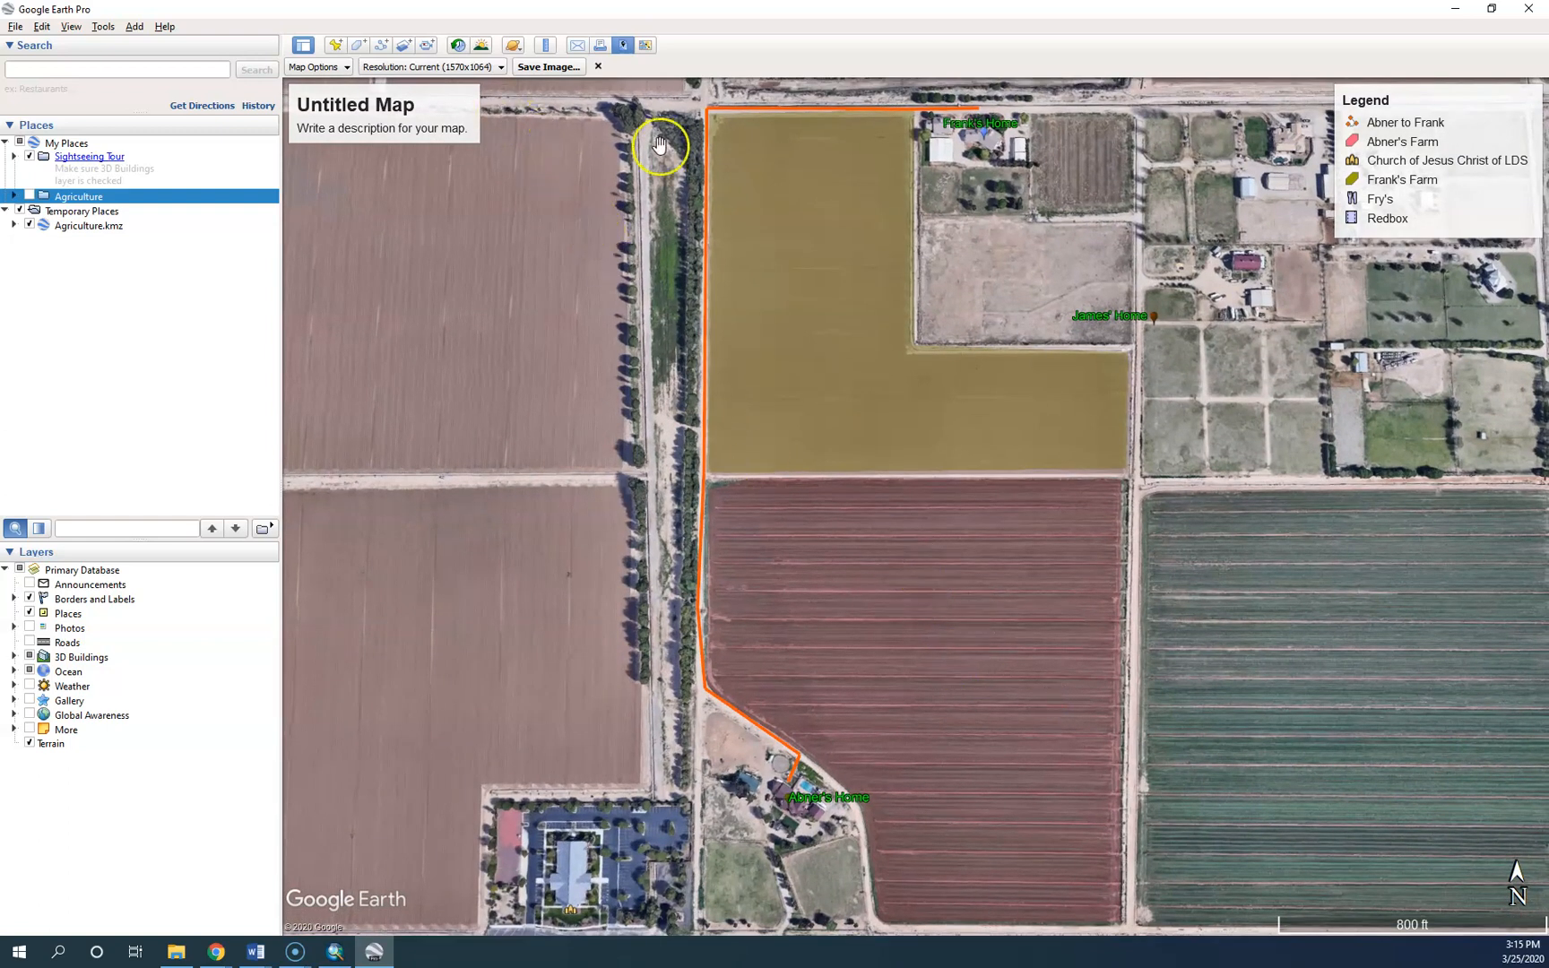
{"action": "left_click", "coordinate": [381, 123]}
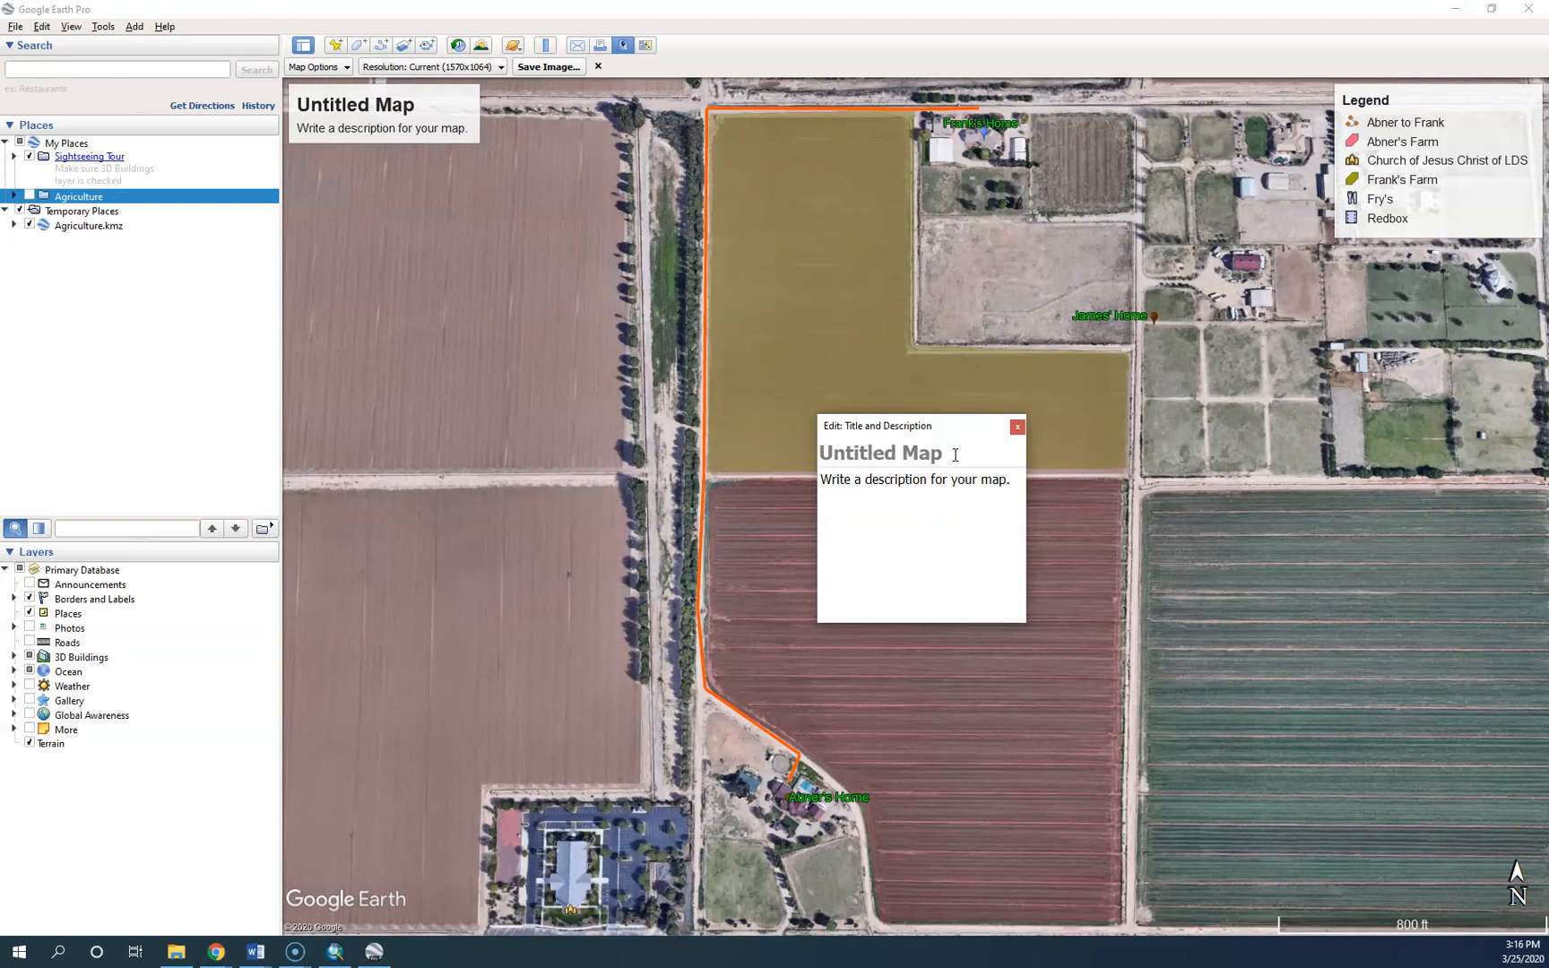
{"action": "type", "text": "Pathway to"}
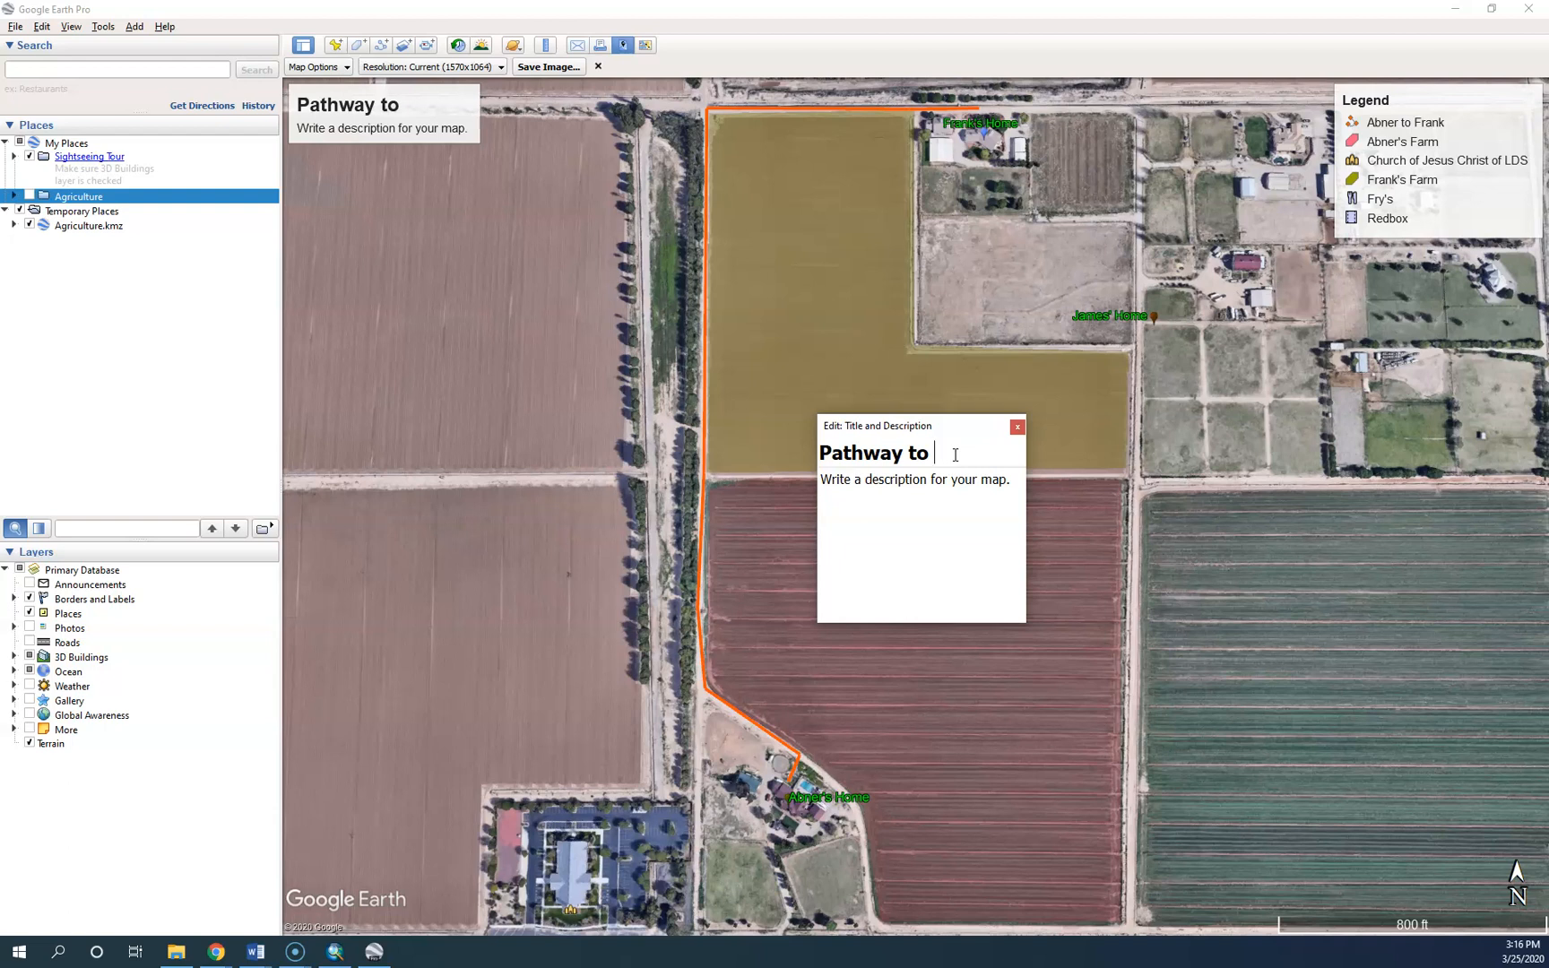
{"action": "type", "text": "and Abner"}
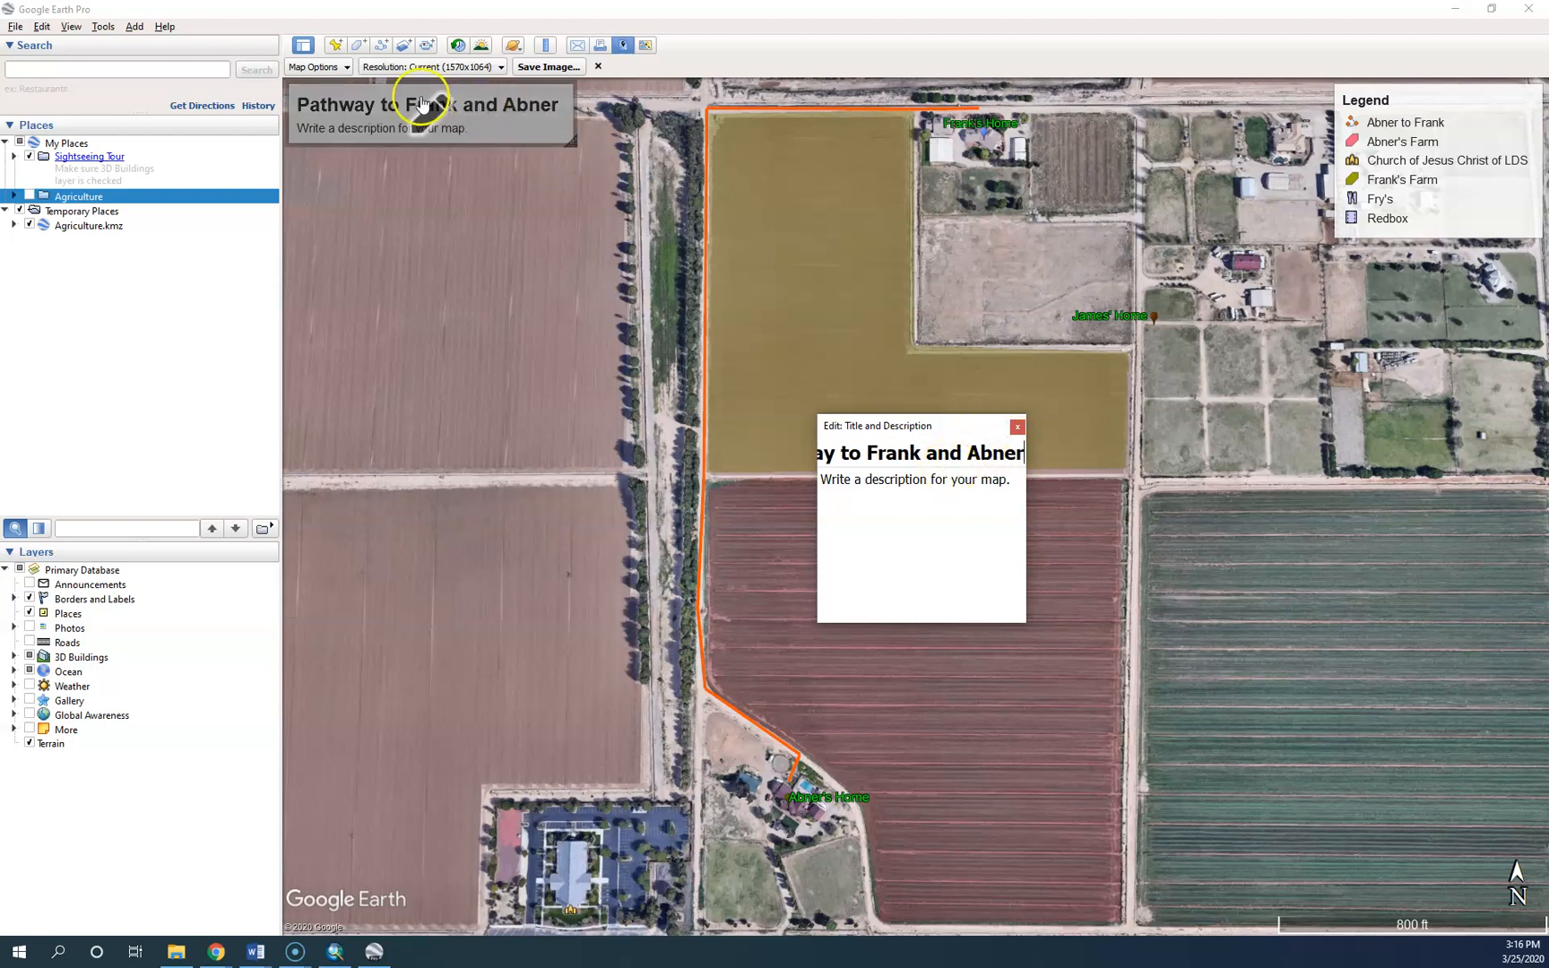
- Describe the map as showing the fastest path between the two owners' homes, with "Distance is . 6 miles" on its own line
{"action": "left_click", "coordinate": [867, 480]}
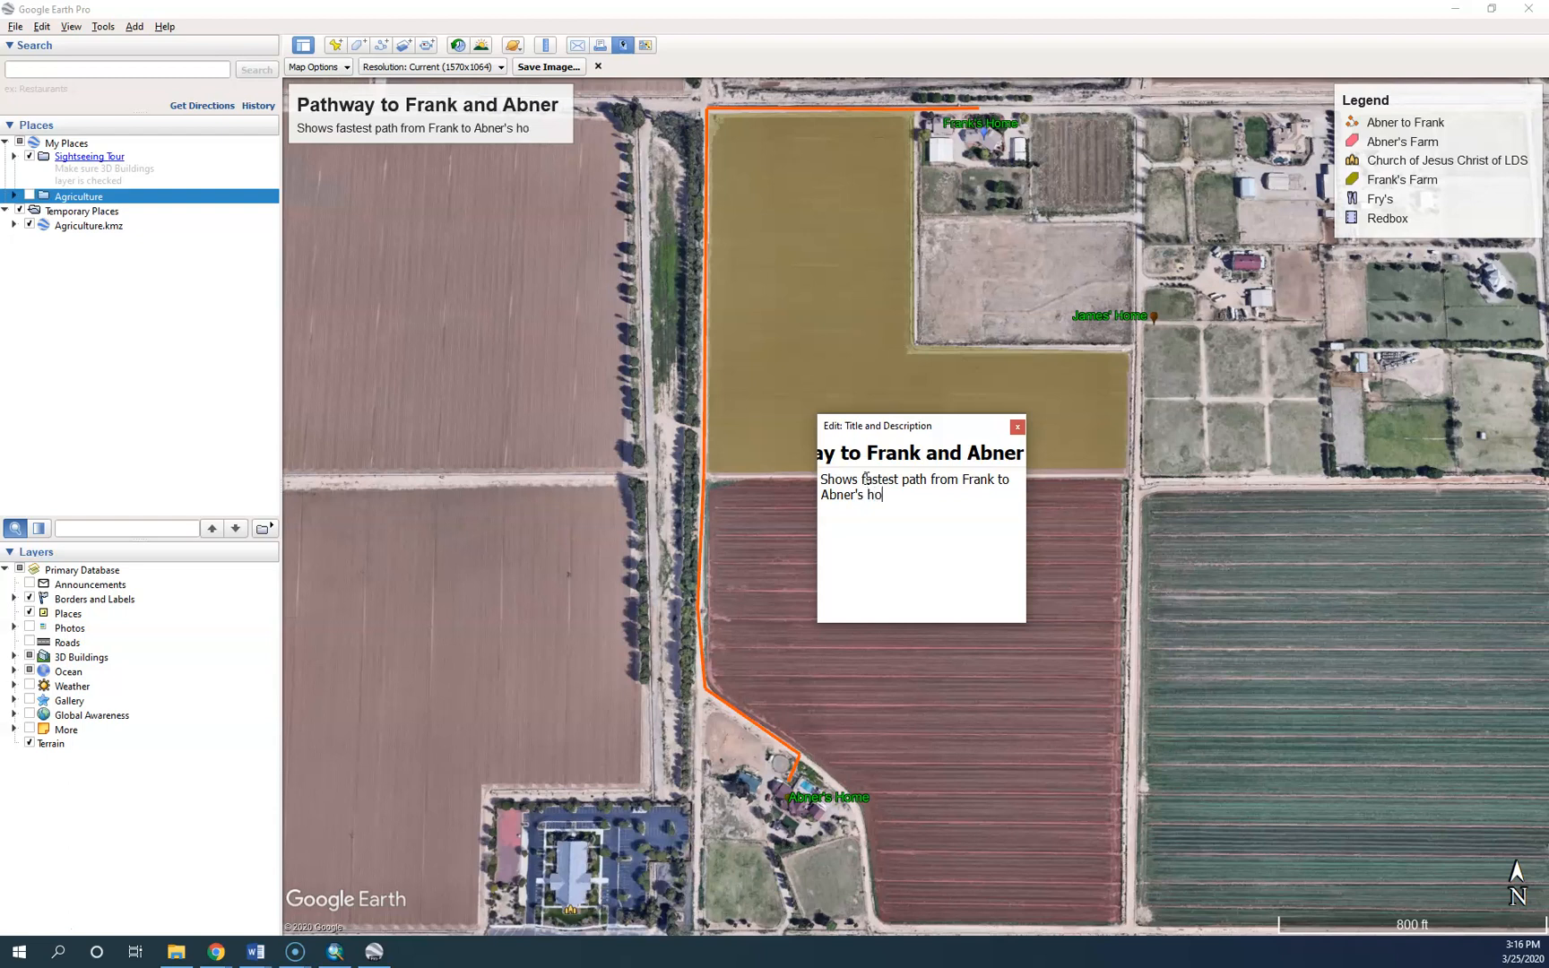
{"action": "type", "text": "Distanc"}
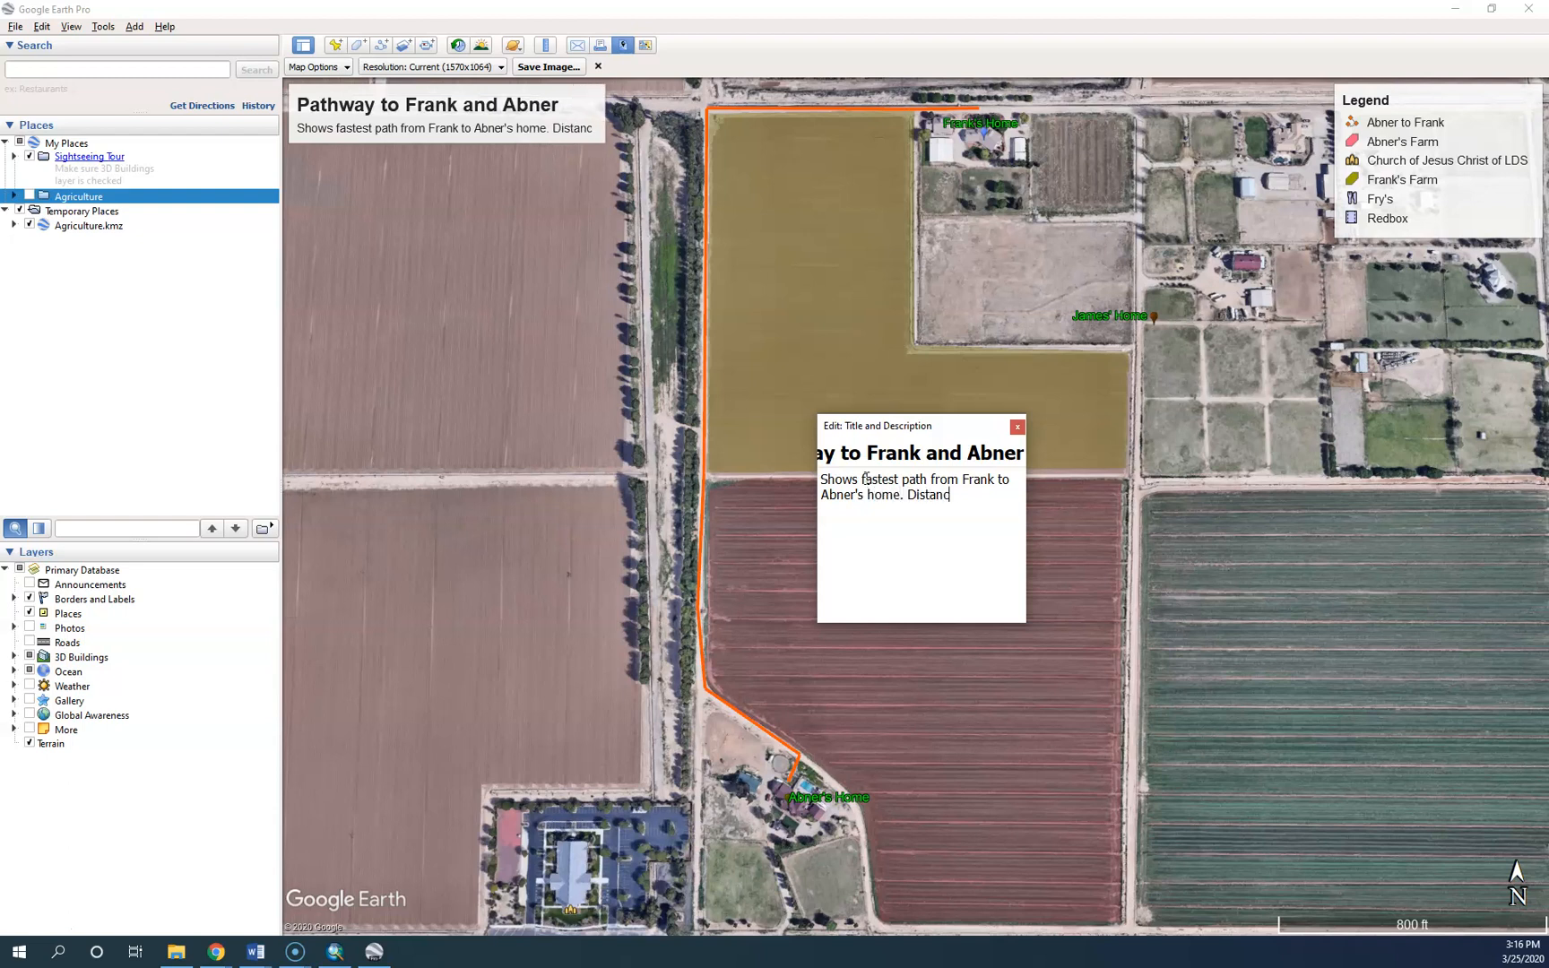
{"action": "type", "text": "e is . 6 miles"}
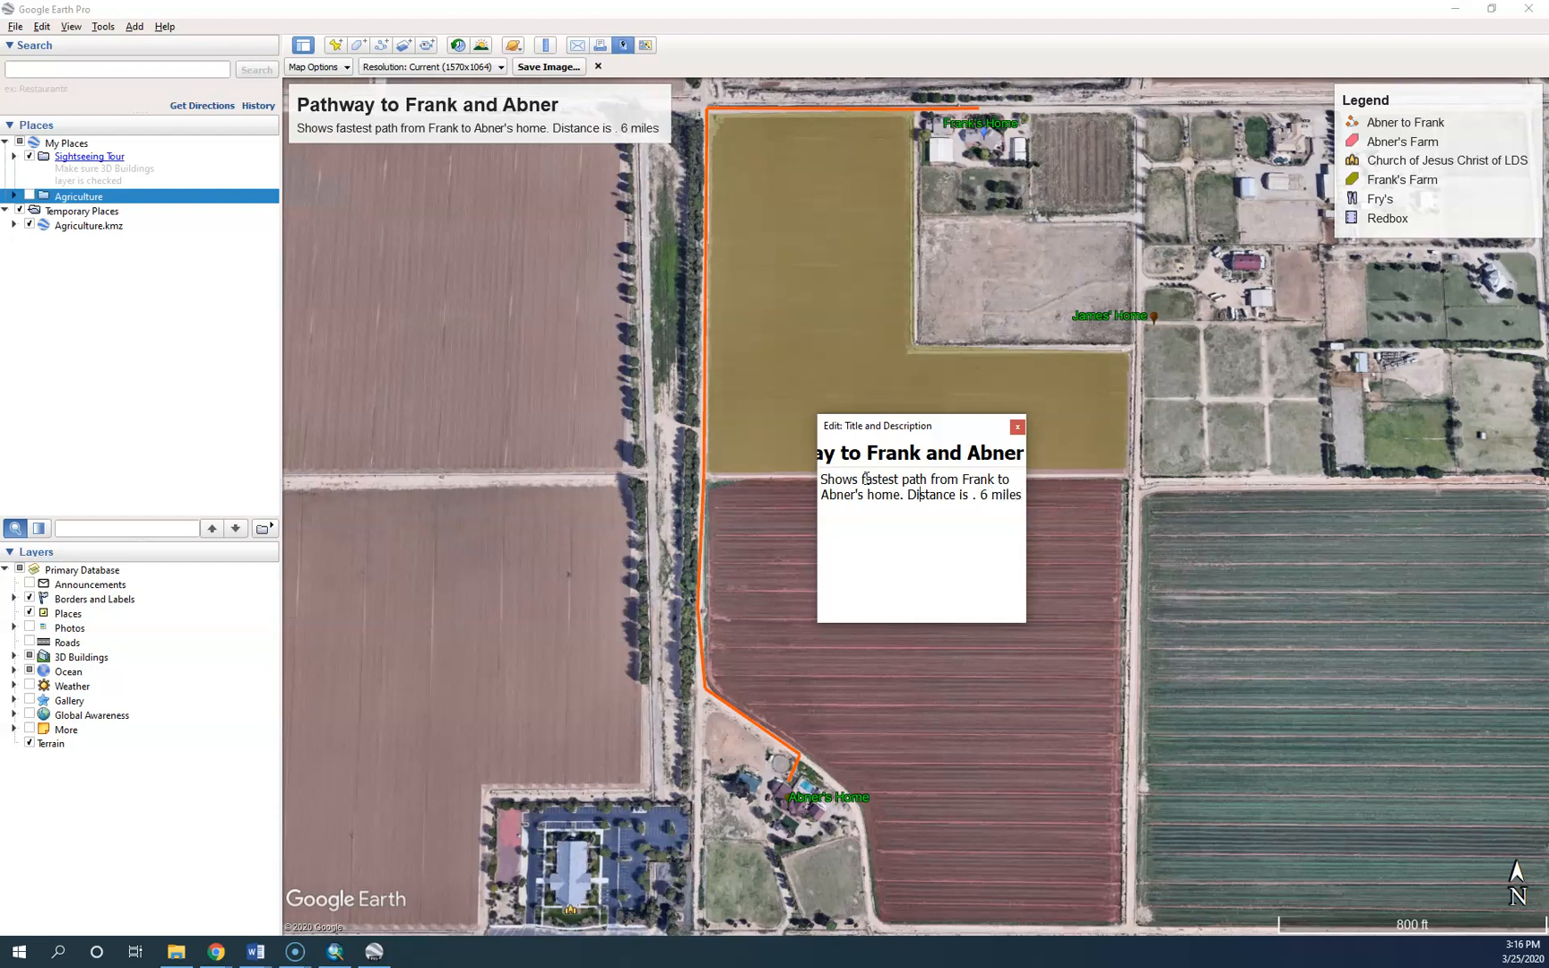
{"action": "key", "text": "Return"}
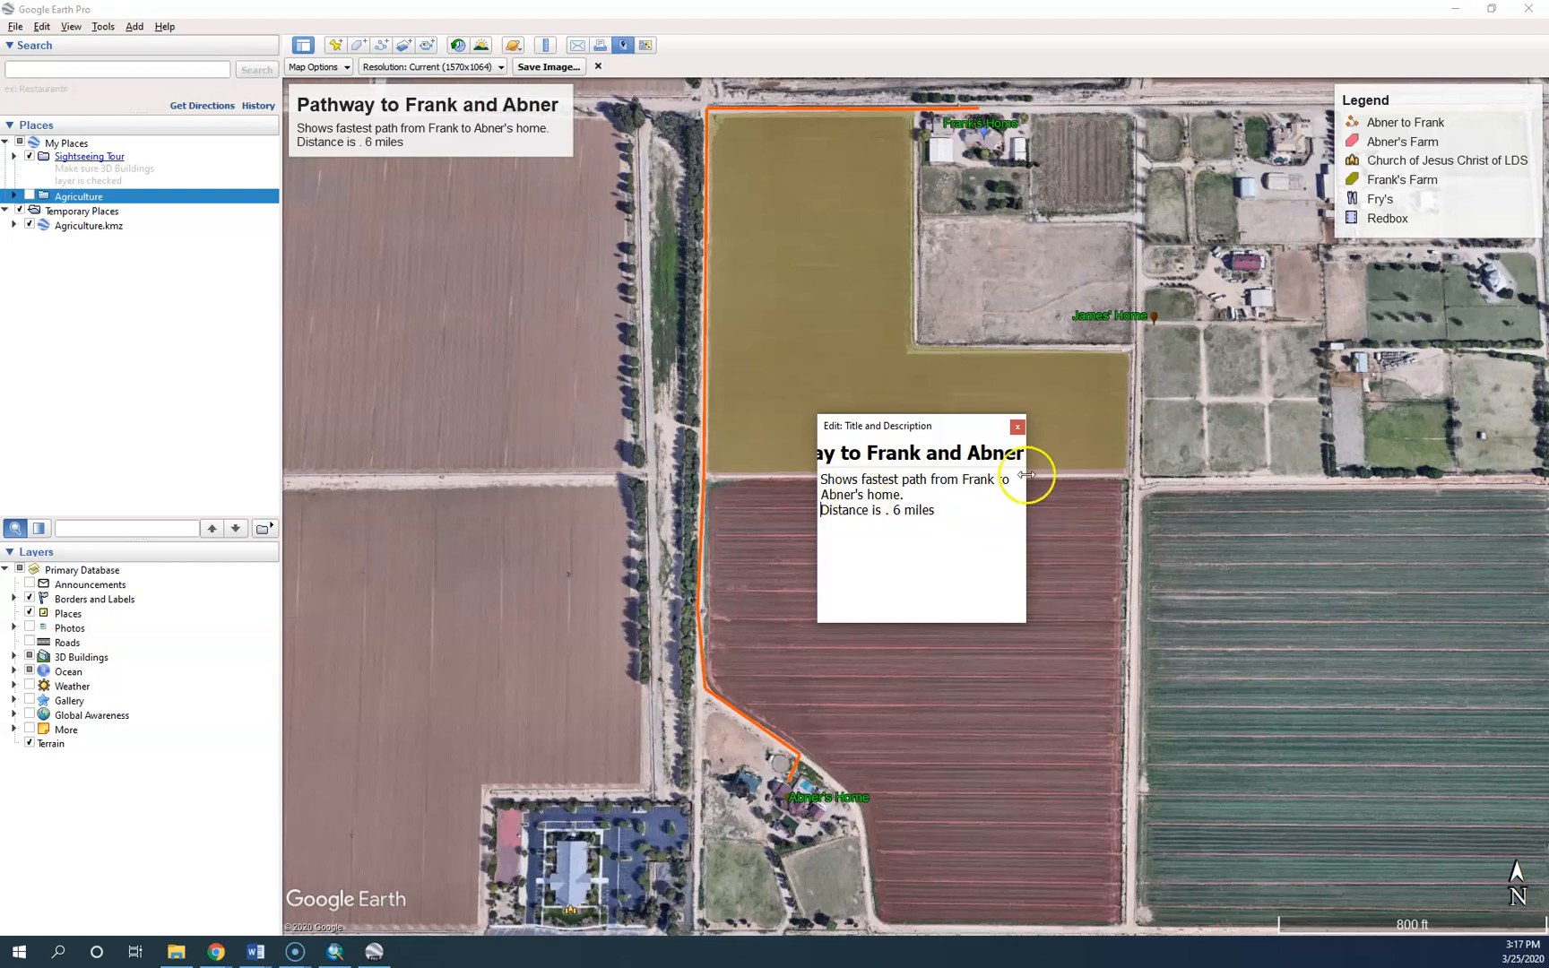
{"action": "left_click", "coordinate": [1018, 427]}
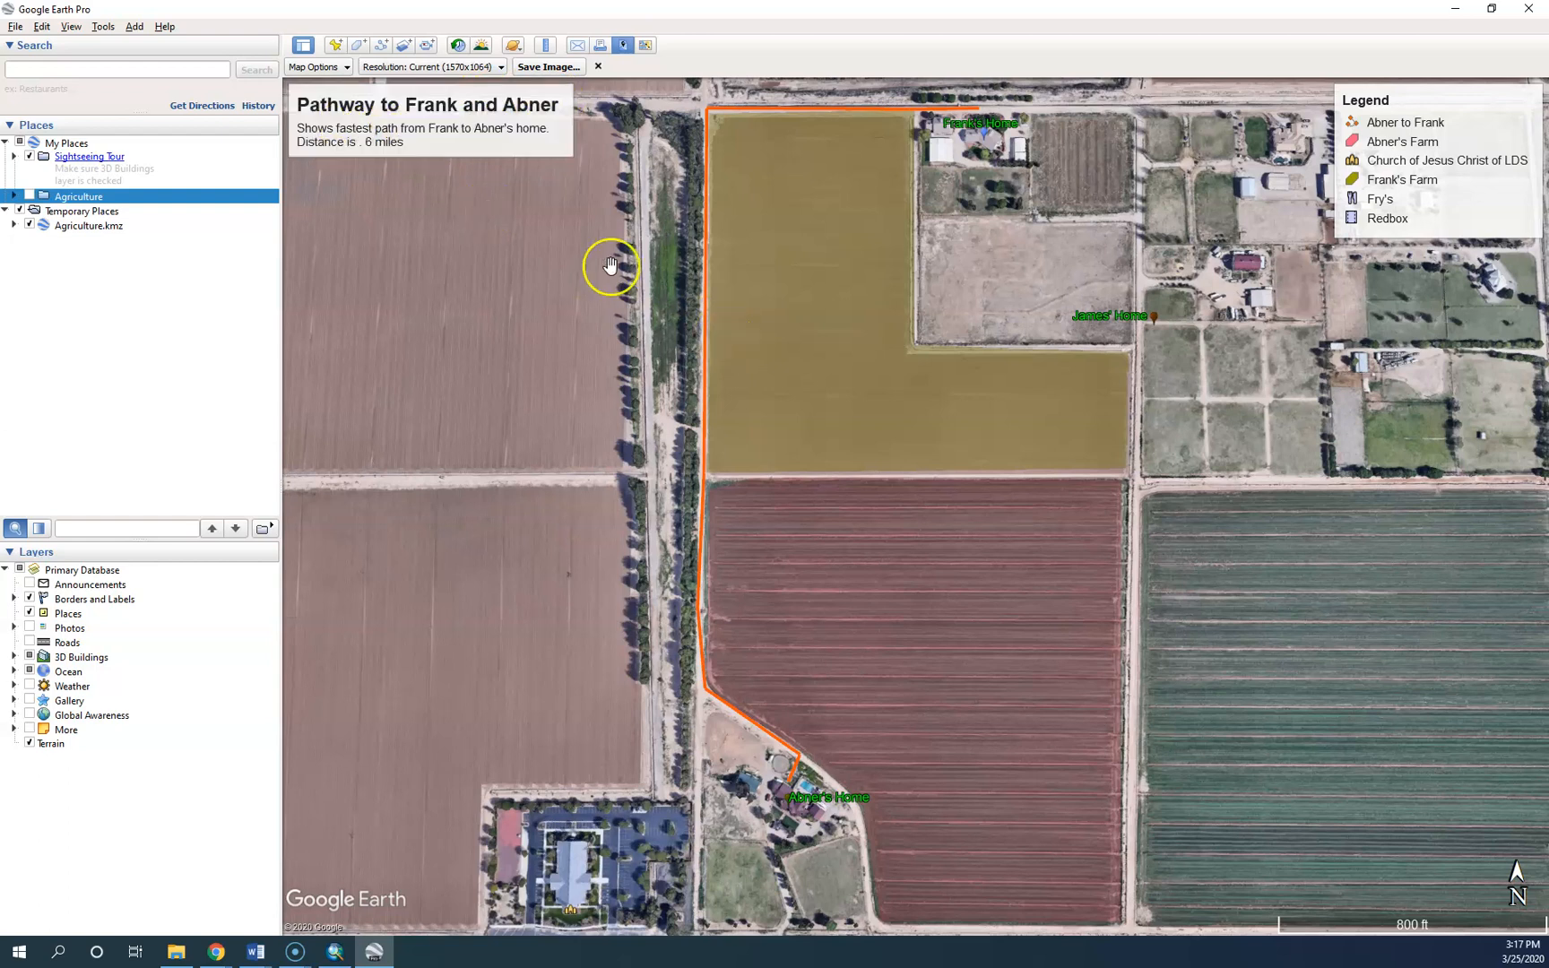
- Correct the map title by adding the possessive "'s" to the last name
{"action": "left_click", "coordinate": [452, 134]}
{"action": "left_click", "coordinate": [1024, 452]}
{"action": "type", "text": "'"}
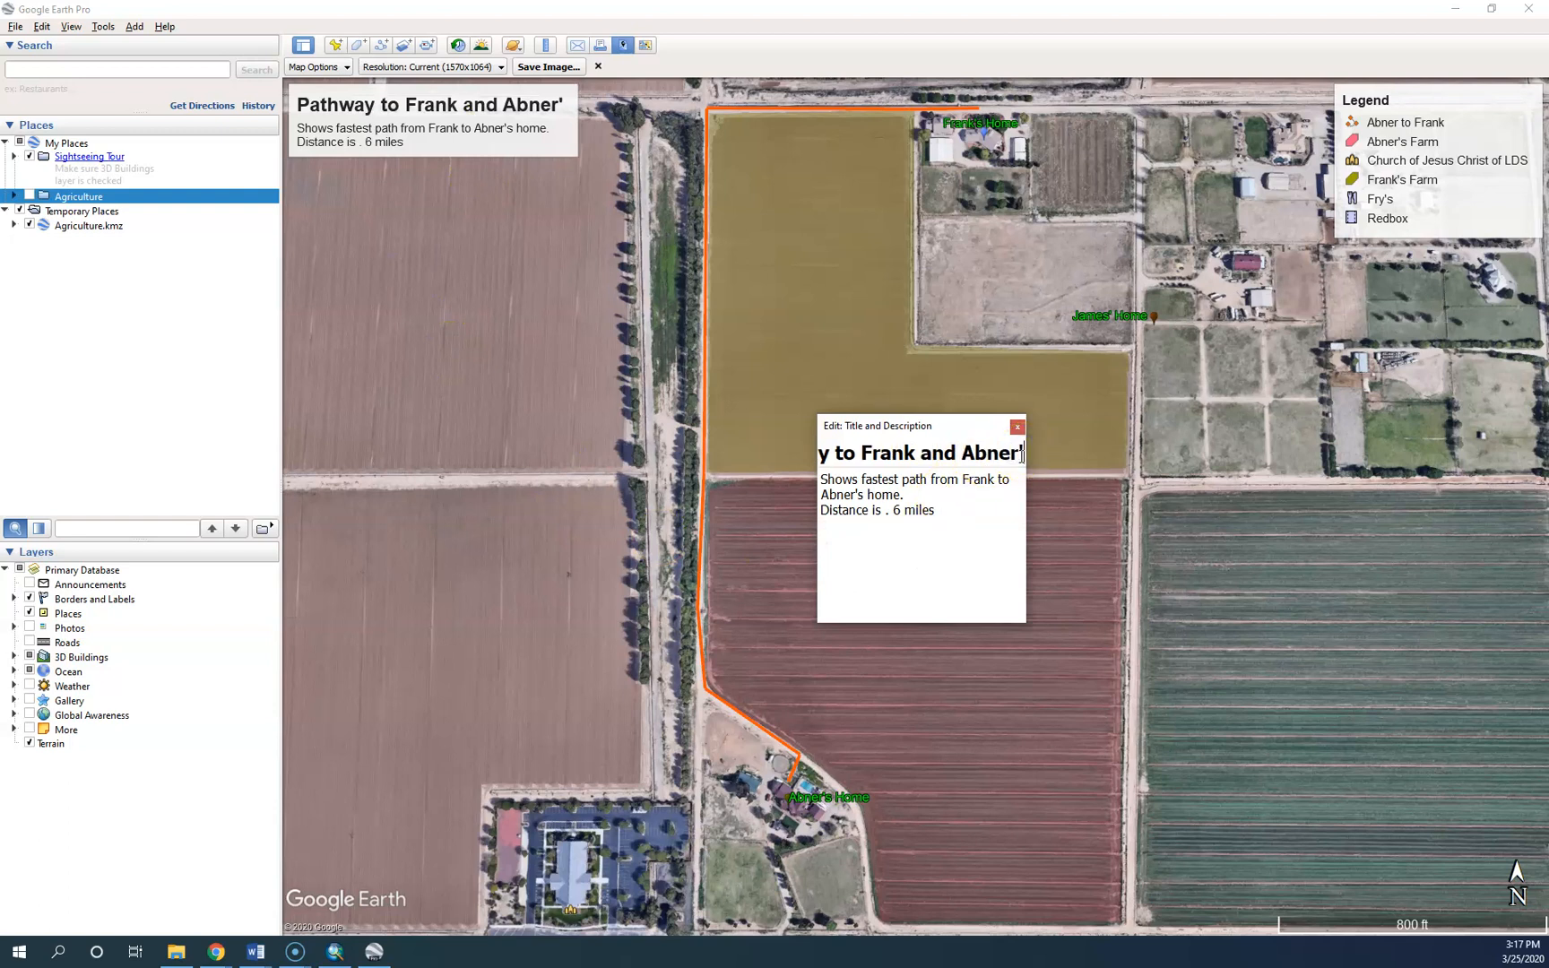
{"action": "type", "text": "s"}
{"action": "left_click", "coordinate": [1018, 427]}
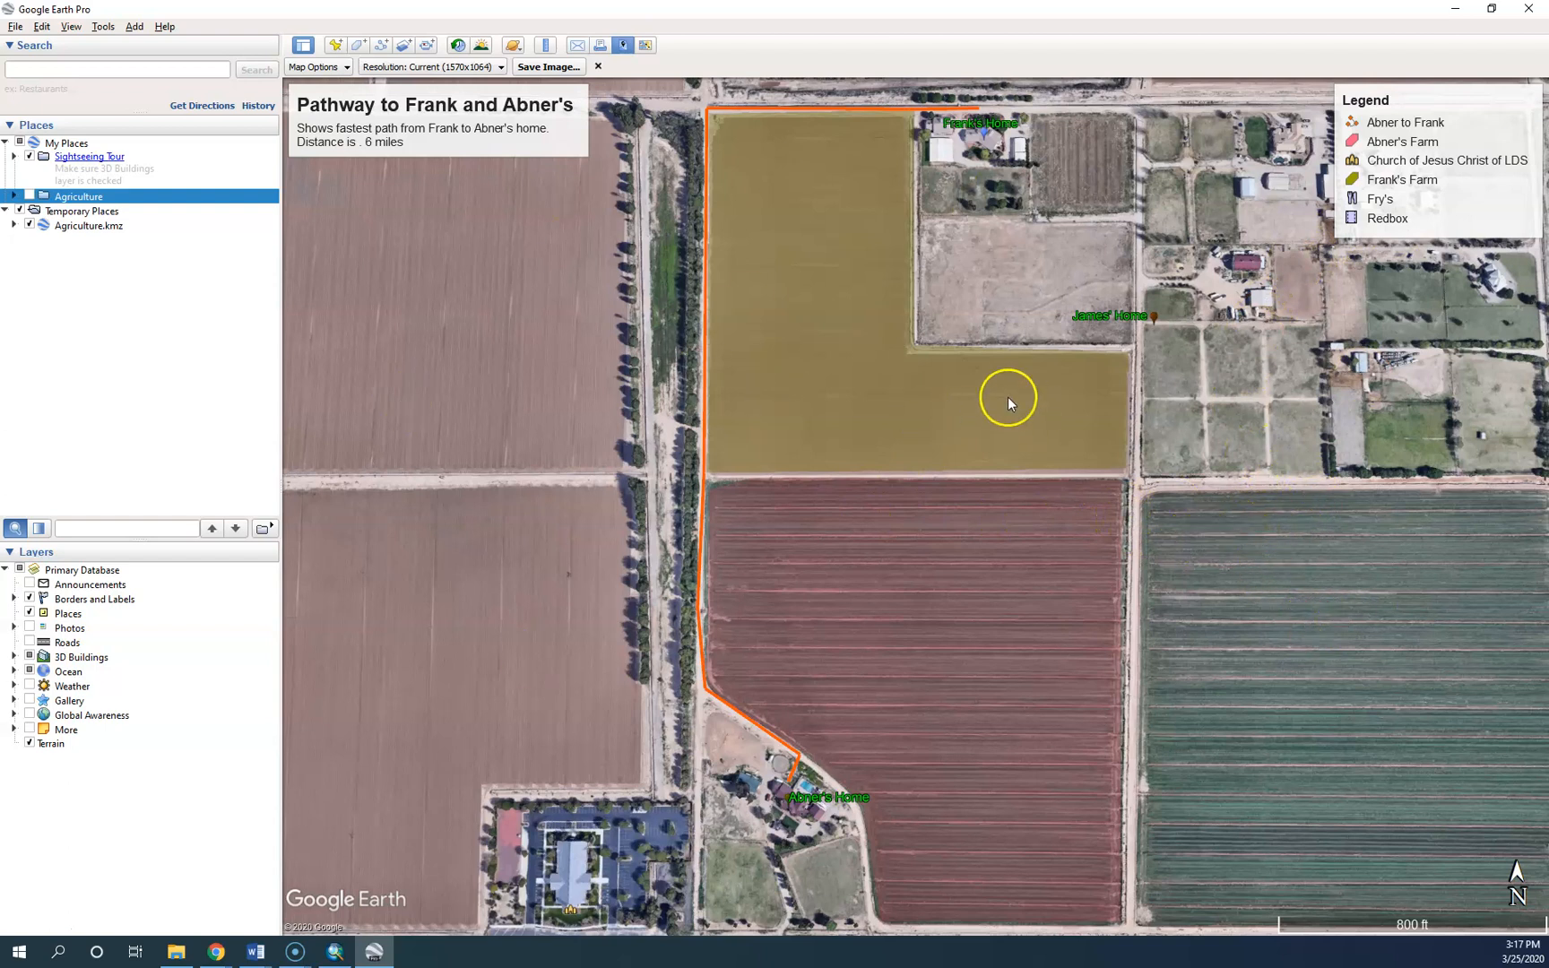
- Remove Church of Jesus Christ of LDS, Fry's and Redbox from the map legend
{"action": "left_click", "coordinate": [1439, 152]}
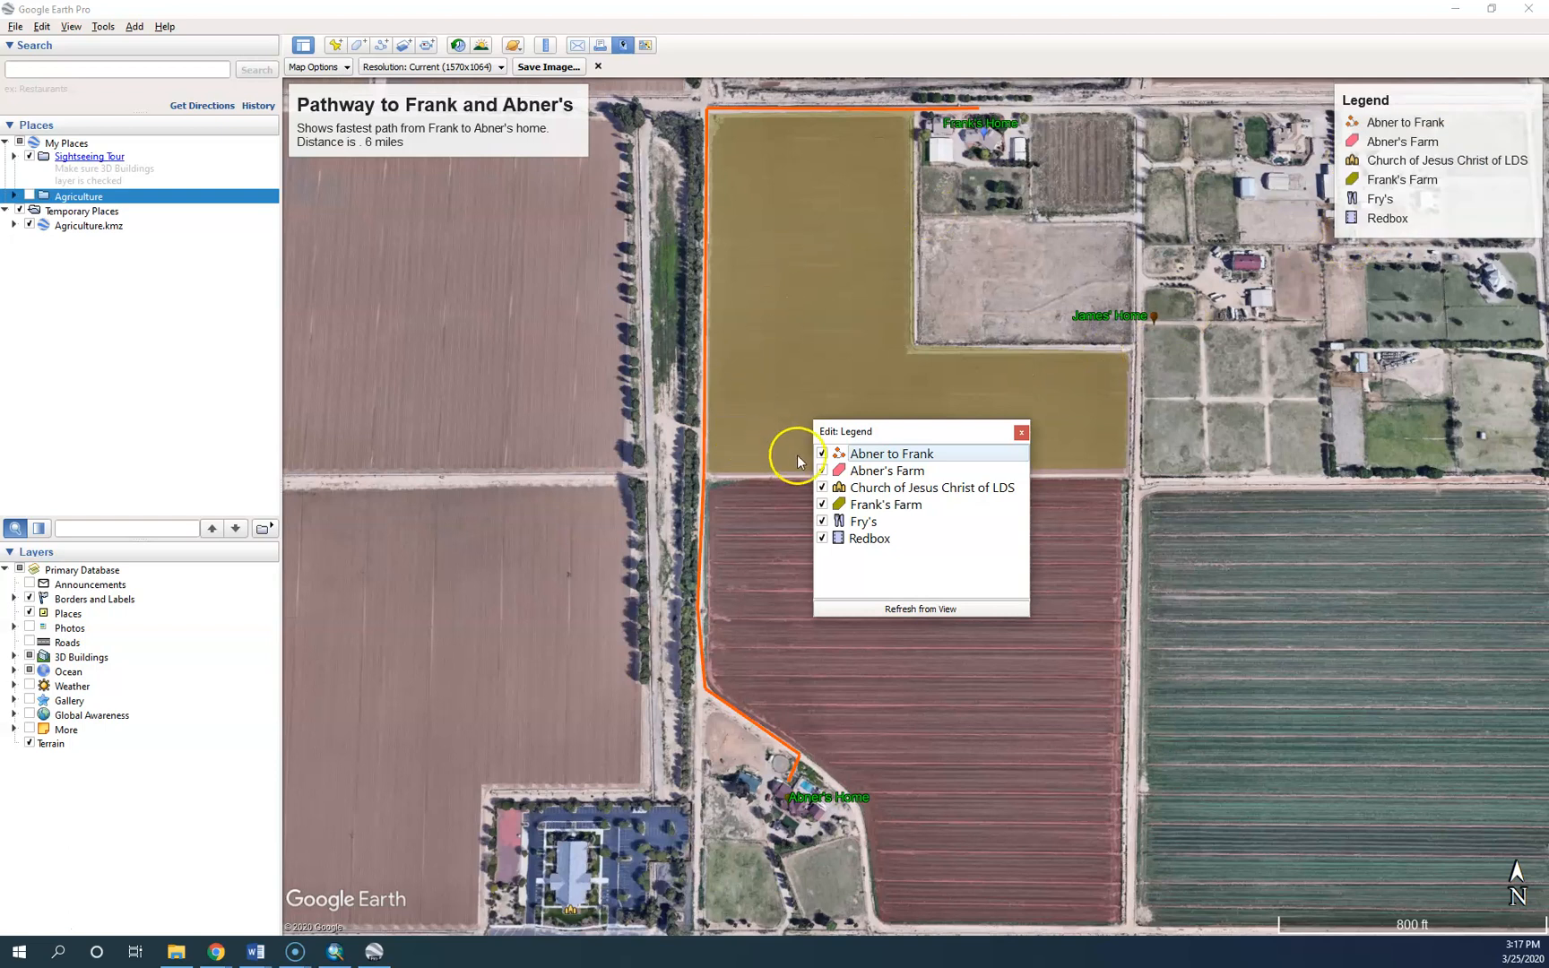
{"action": "left_click", "coordinate": [822, 487]}
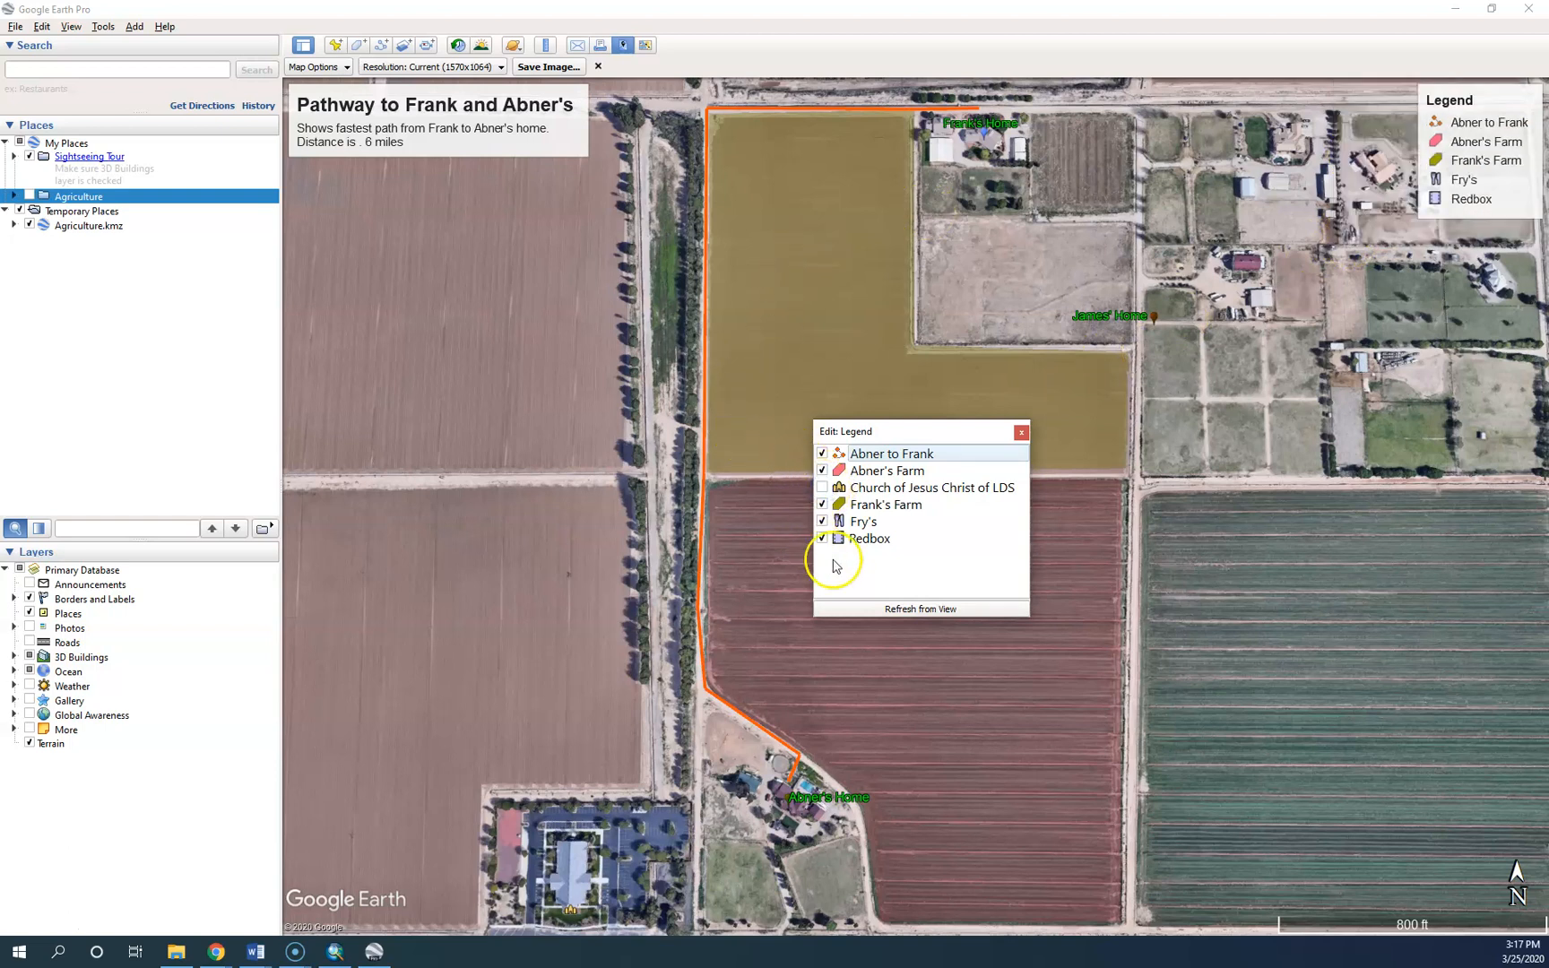
{"action": "left_click", "coordinate": [822, 520]}
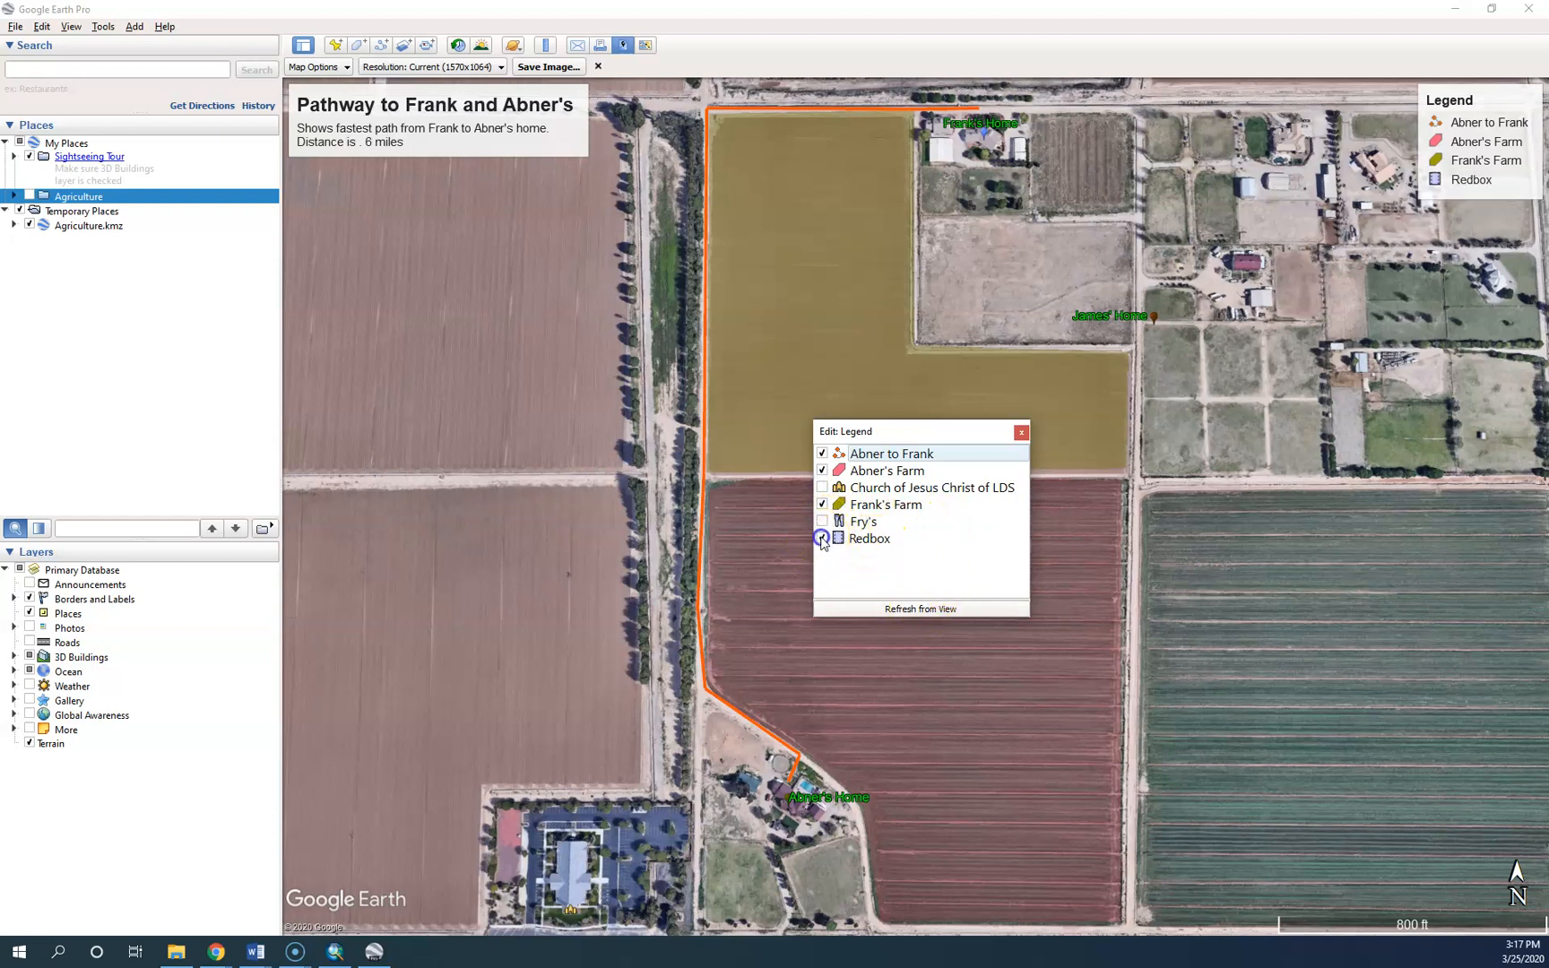
{"action": "left_click", "coordinate": [822, 538]}
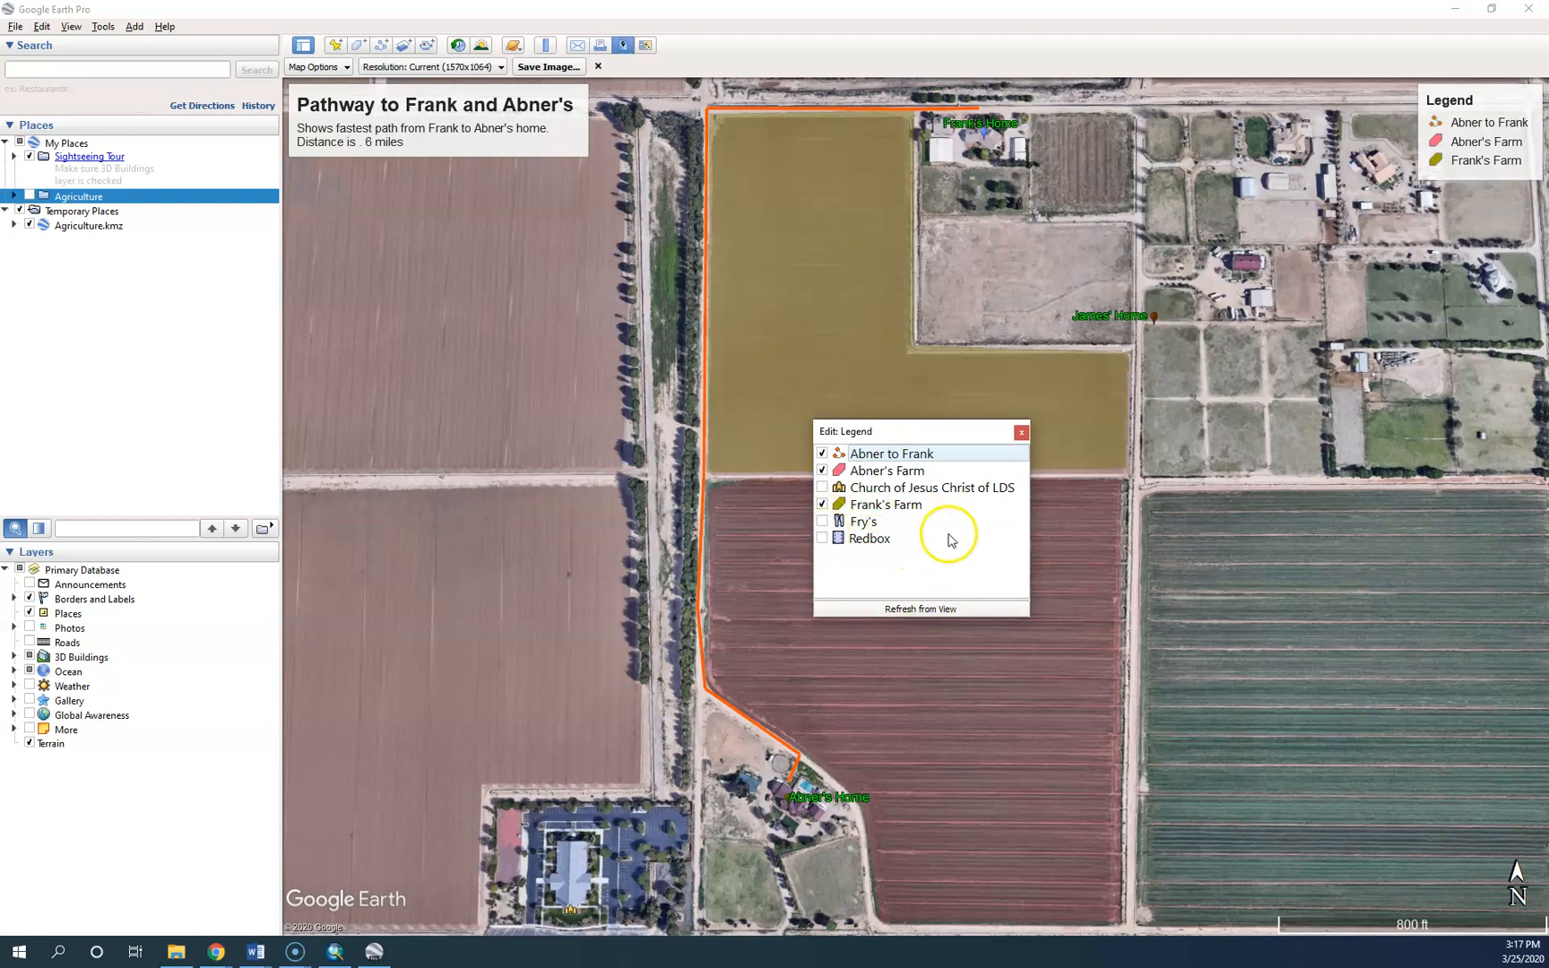
{"action": "left_click", "coordinate": [1023, 434]}
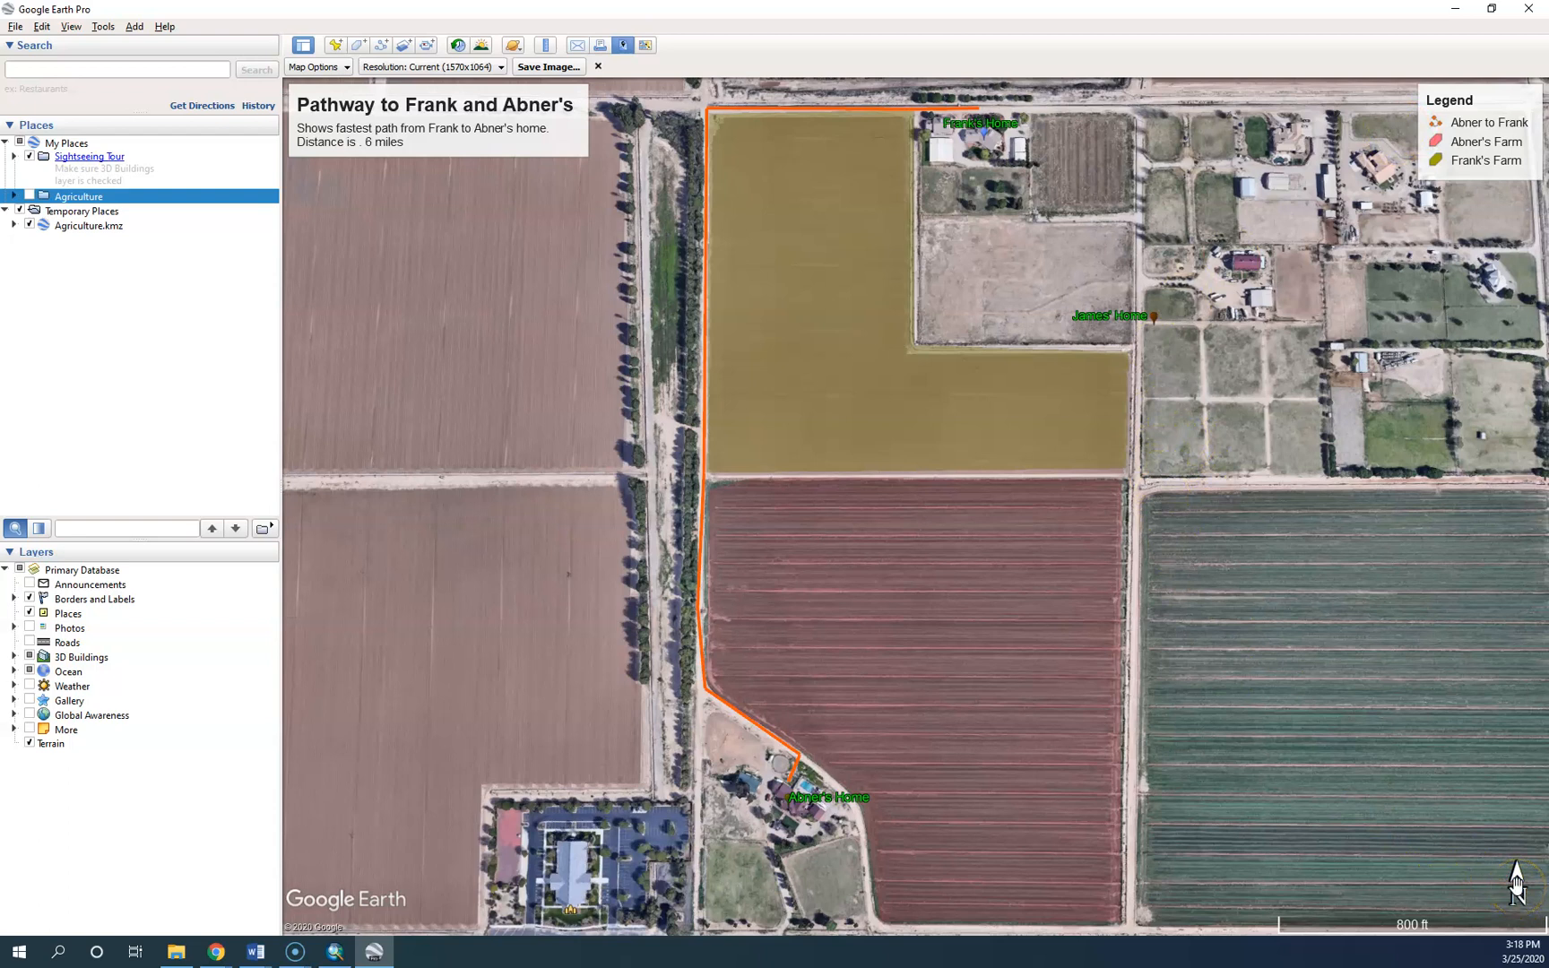
- Try the north arrow on the map and reset the view to face north
{"action": "left_click", "coordinate": [1516, 886]}
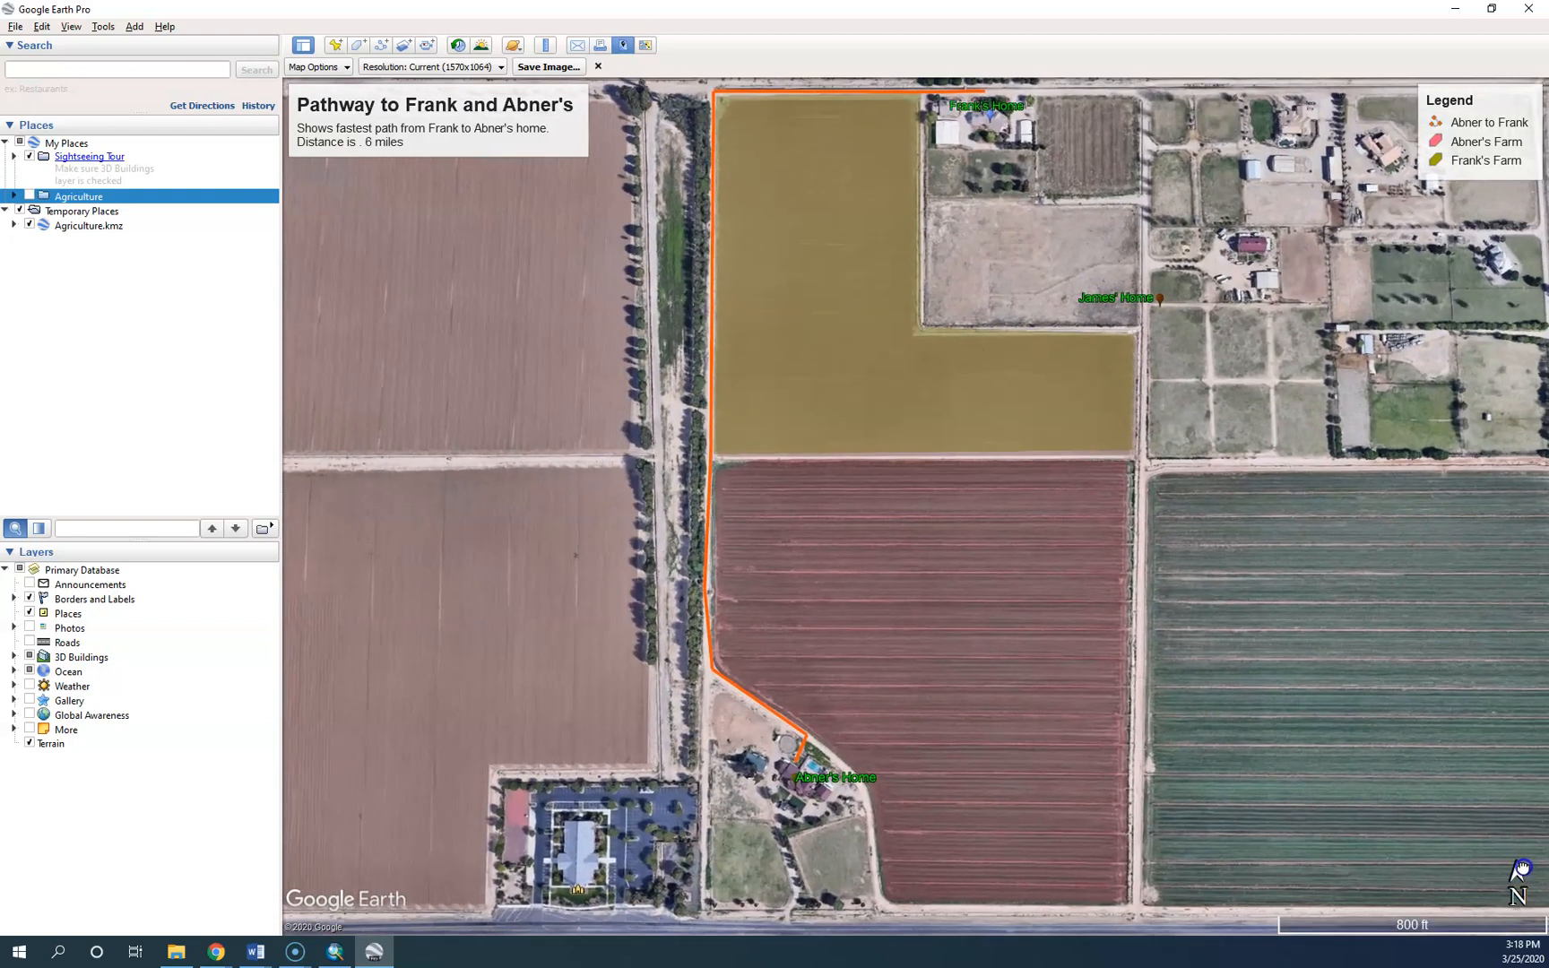
{"action": "left_click", "coordinate": [1518, 898]}
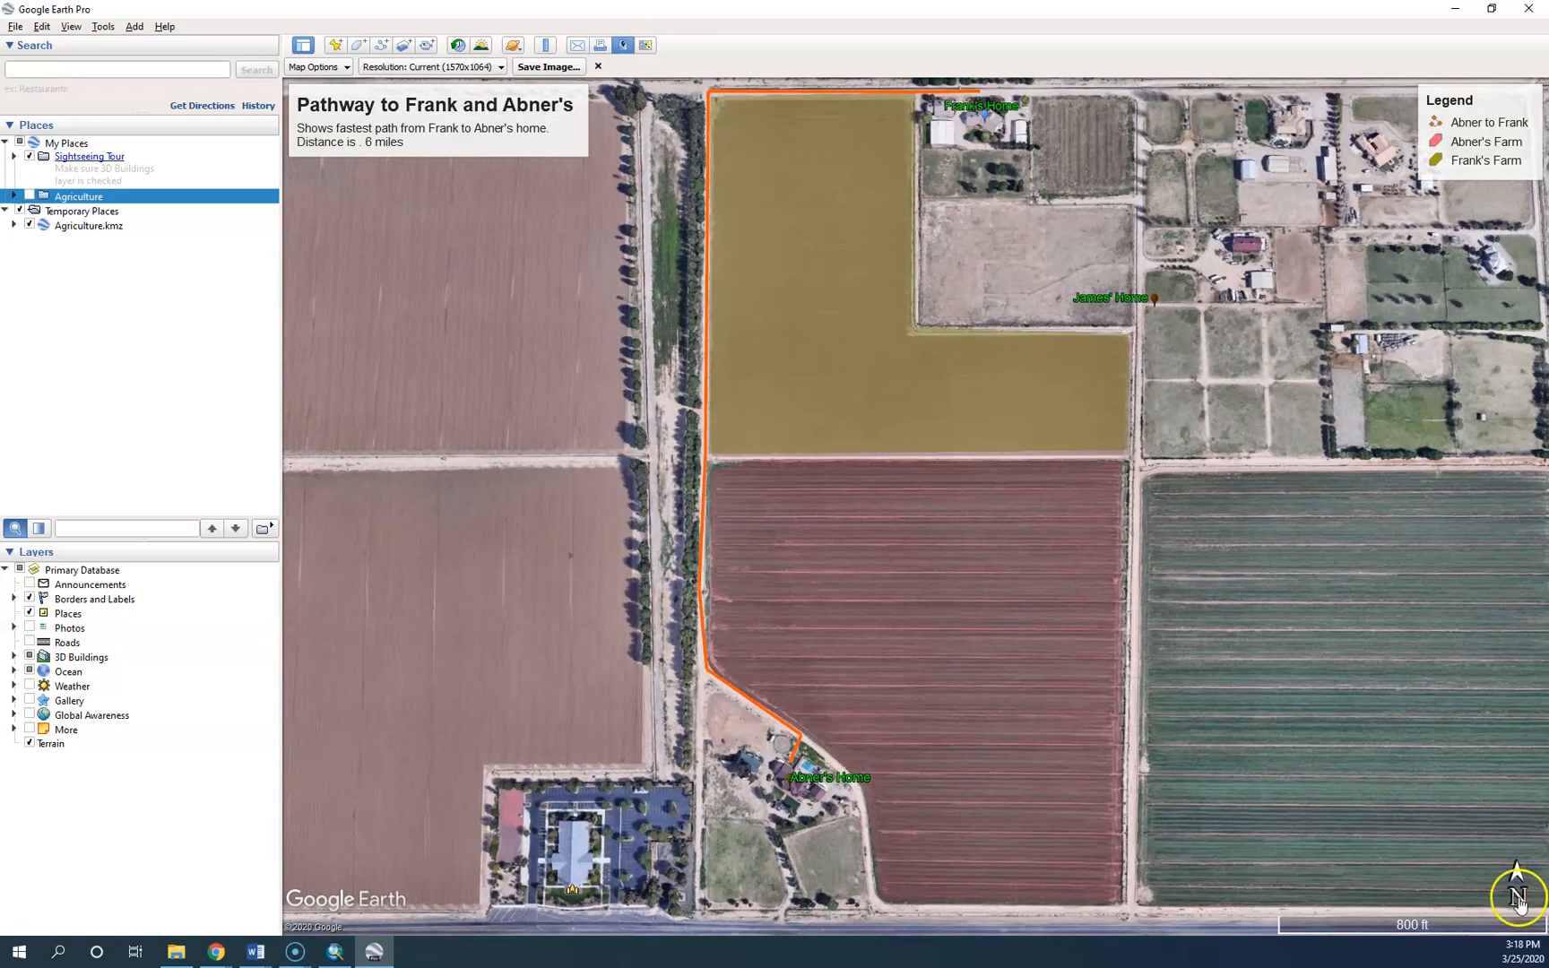
- Move the north arrow to the map's lower-left corner and place the scale bar in its lower-right corner
{"action": "left_click_drag", "start_coordinate": [1518, 901], "coordinate": [303, 859]}
{"action": "left_click_drag", "start_coordinate": [1427, 935], "coordinate": [908, 652]}
{"action": "left_click_drag", "start_coordinate": [1041, 679], "coordinate": [1419, 908]}
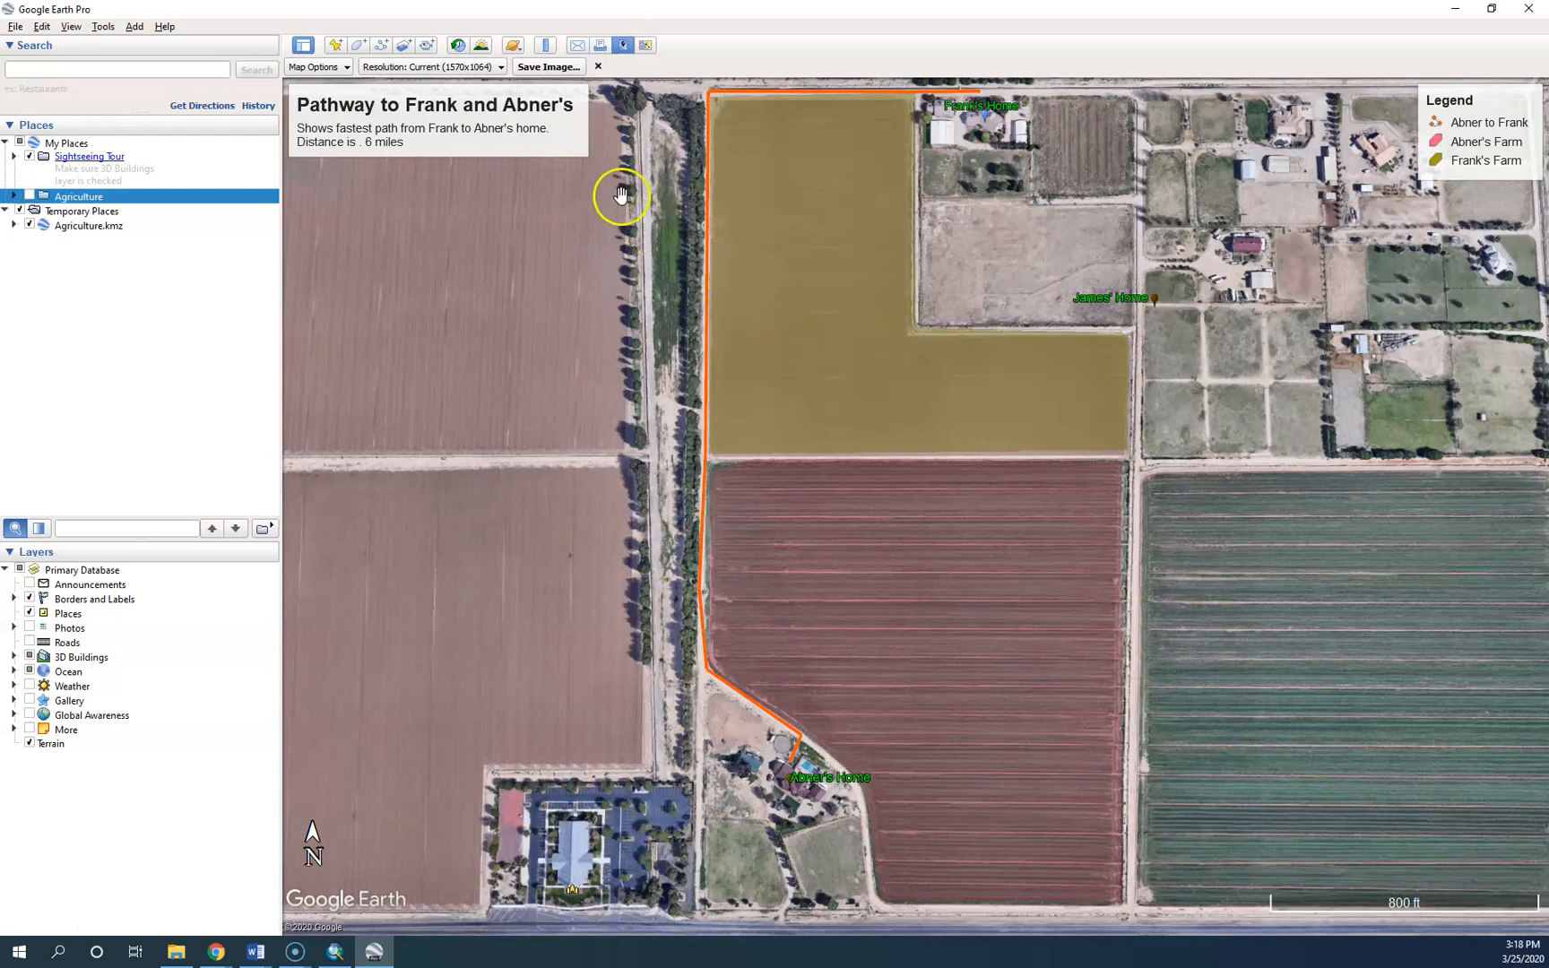
- Try hiding and restoring the map's title and description, legend, scale and compass one after another
{"action": "left_click", "coordinate": [319, 67]}
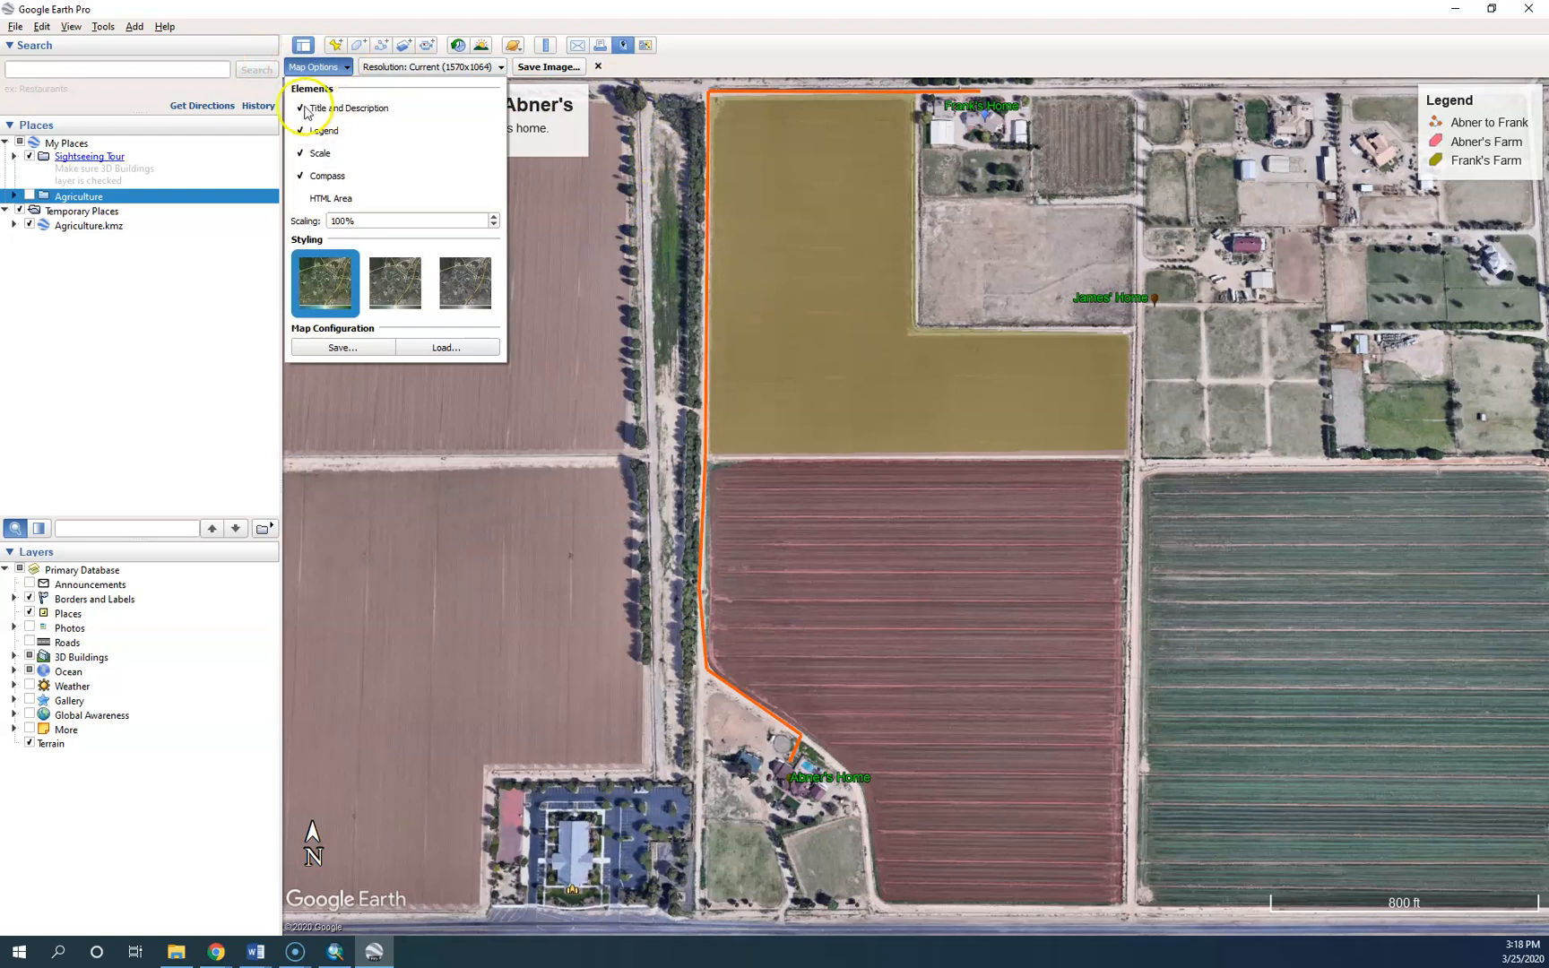
{"action": "left_click", "coordinate": [303, 108]}
{"action": "left_click", "coordinate": [303, 107]}
{"action": "left_click", "coordinate": [312, 133]}
{"action": "left_click", "coordinate": [312, 133]}
{"action": "left_click", "coordinate": [316, 158]}
{"action": "left_click", "coordinate": [315, 158]}
{"action": "left_click", "coordinate": [320, 177]}
{"action": "left_click", "coordinate": [319, 177]}
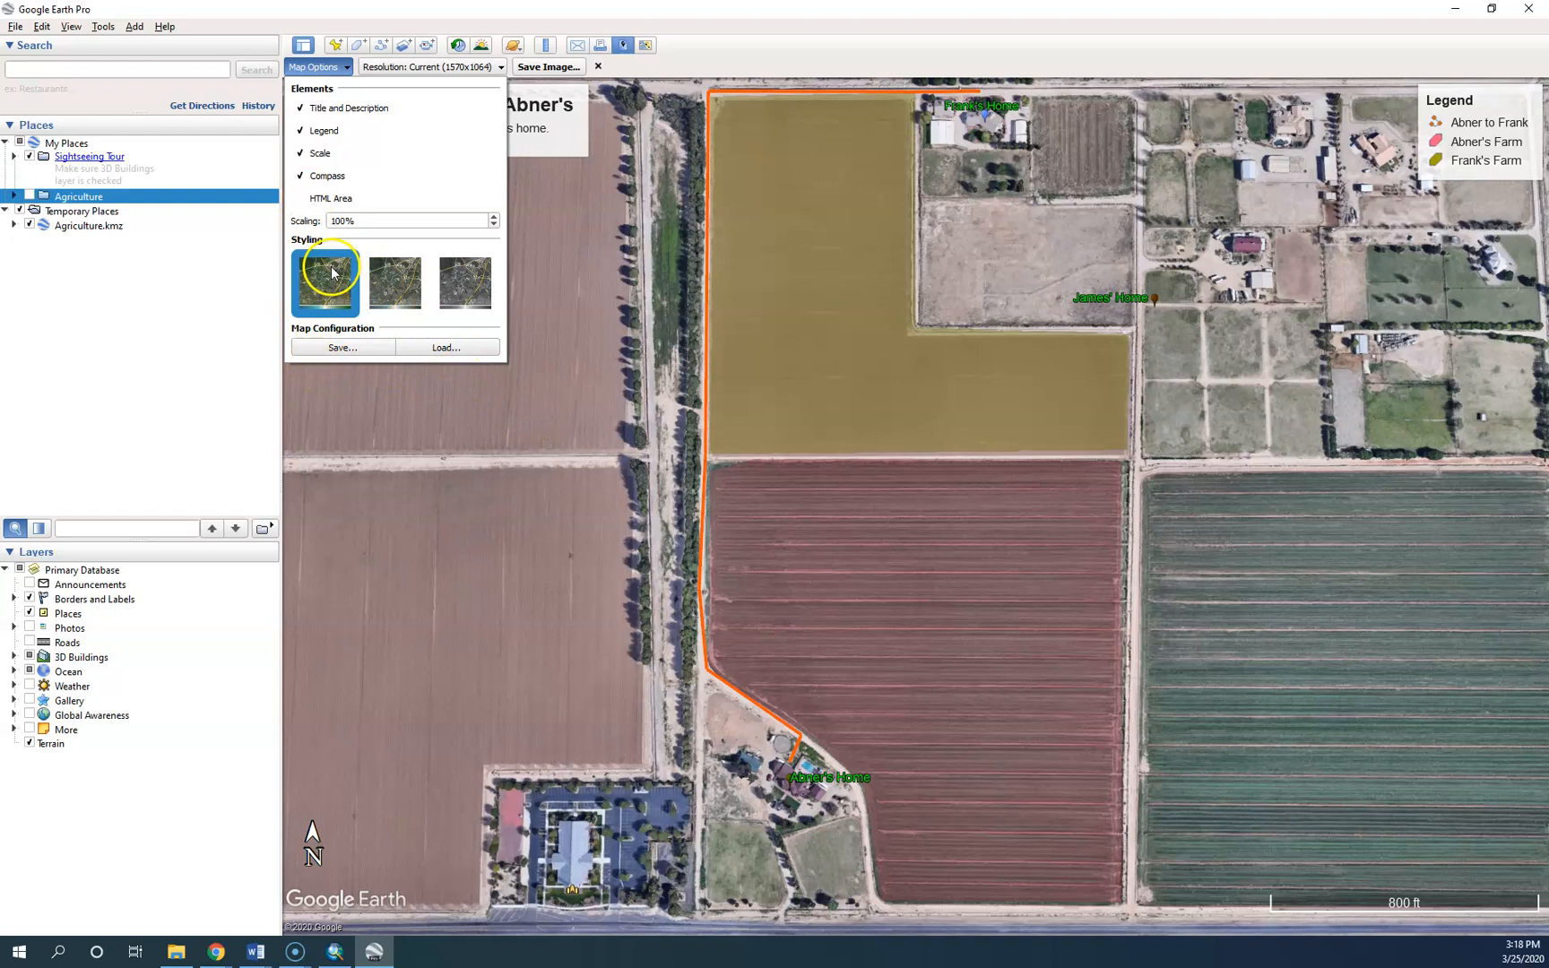
- Try the second and third map styling presets and return to the first, full-color one
{"action": "left_click", "coordinate": [393, 282]}
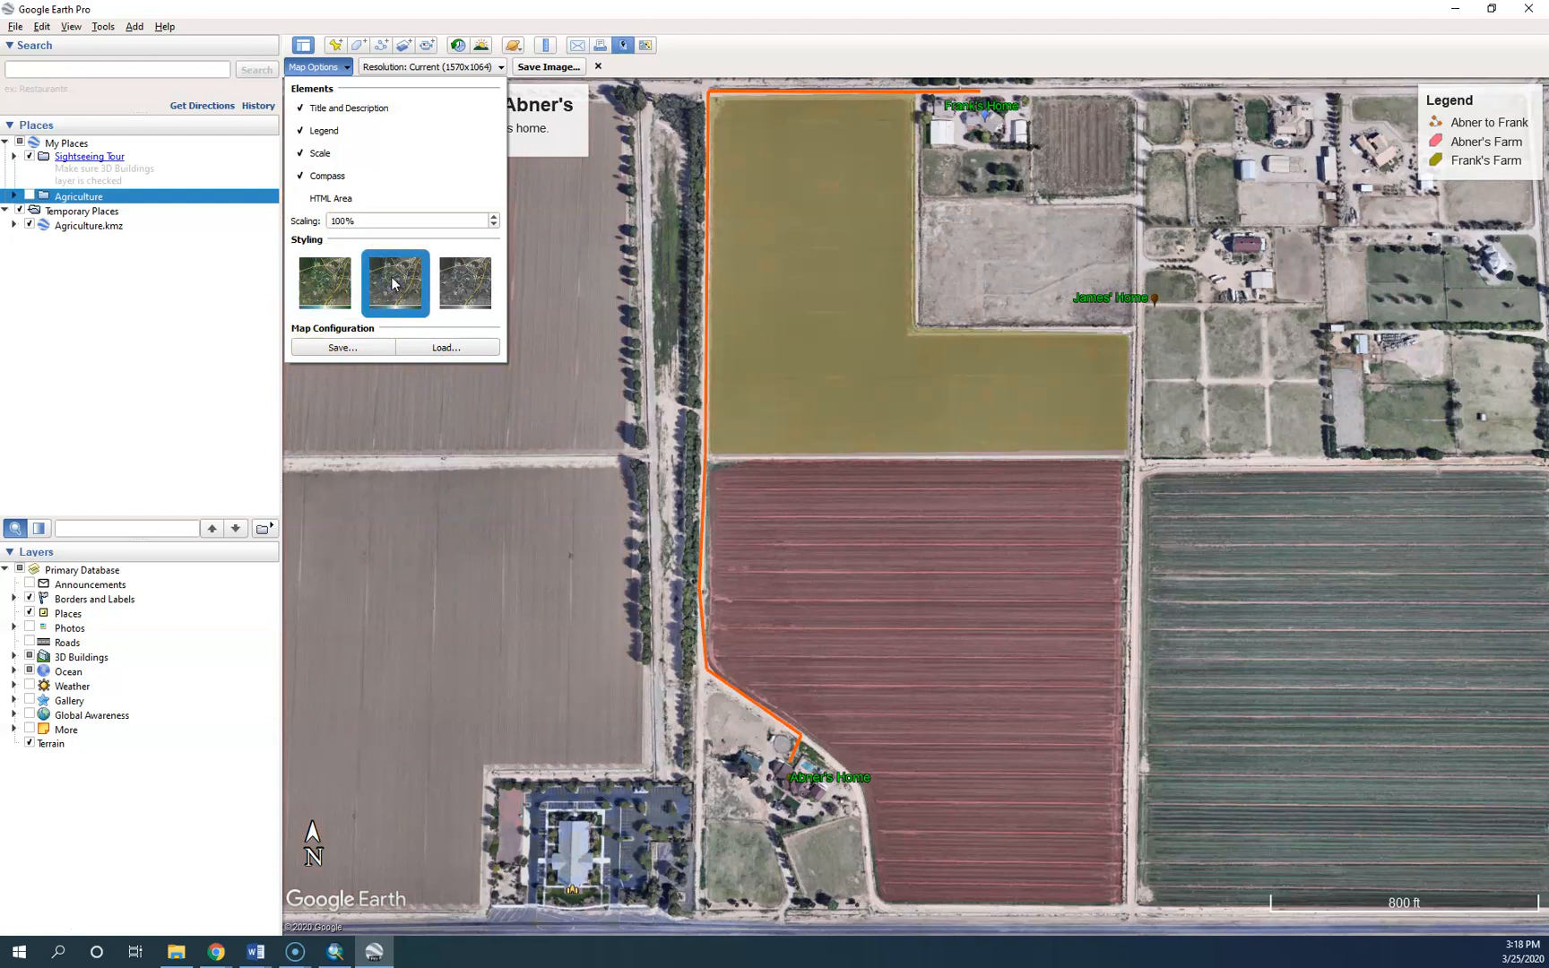
{"action": "left_click", "coordinate": [465, 276]}
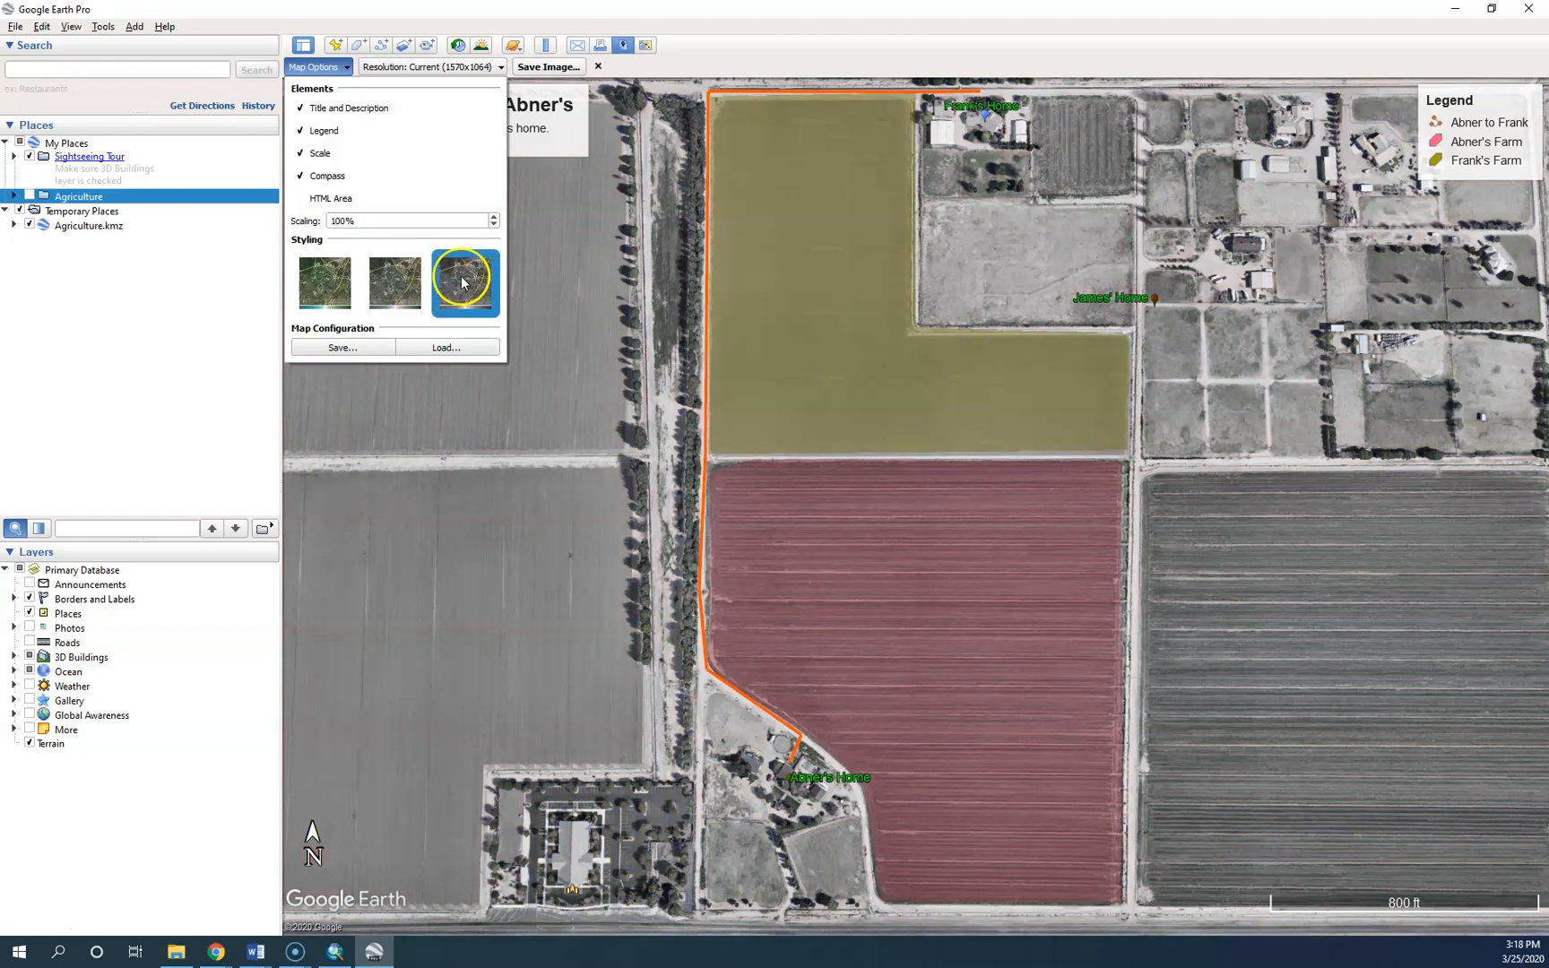
{"action": "left_click", "coordinate": [408, 280]}
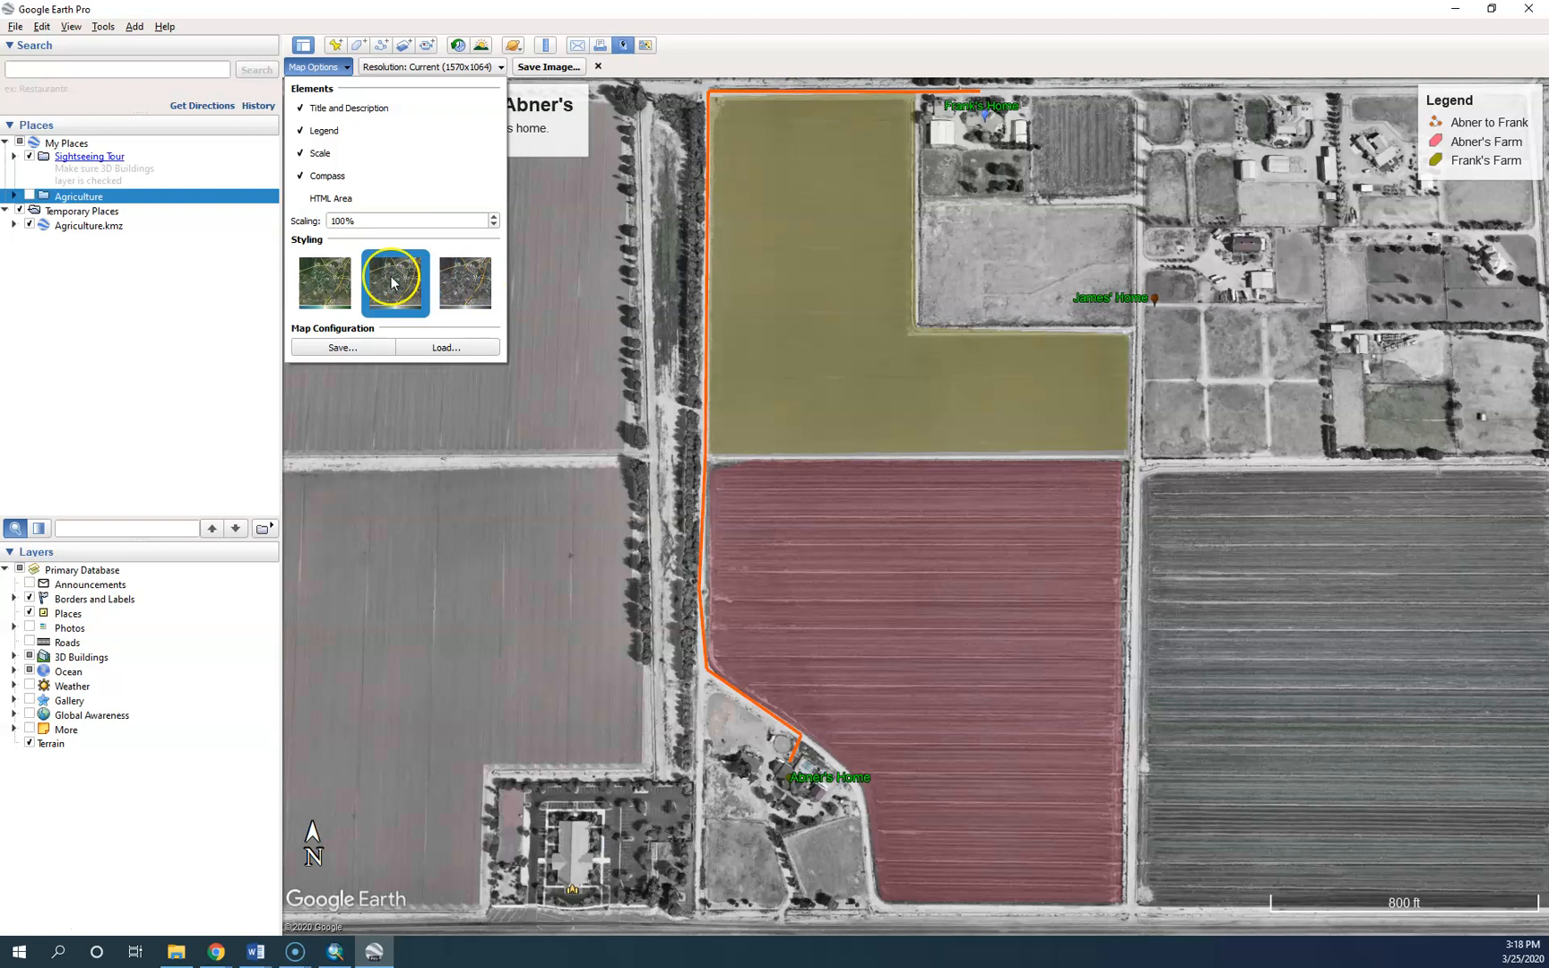
{"action": "left_click", "coordinate": [334, 280]}
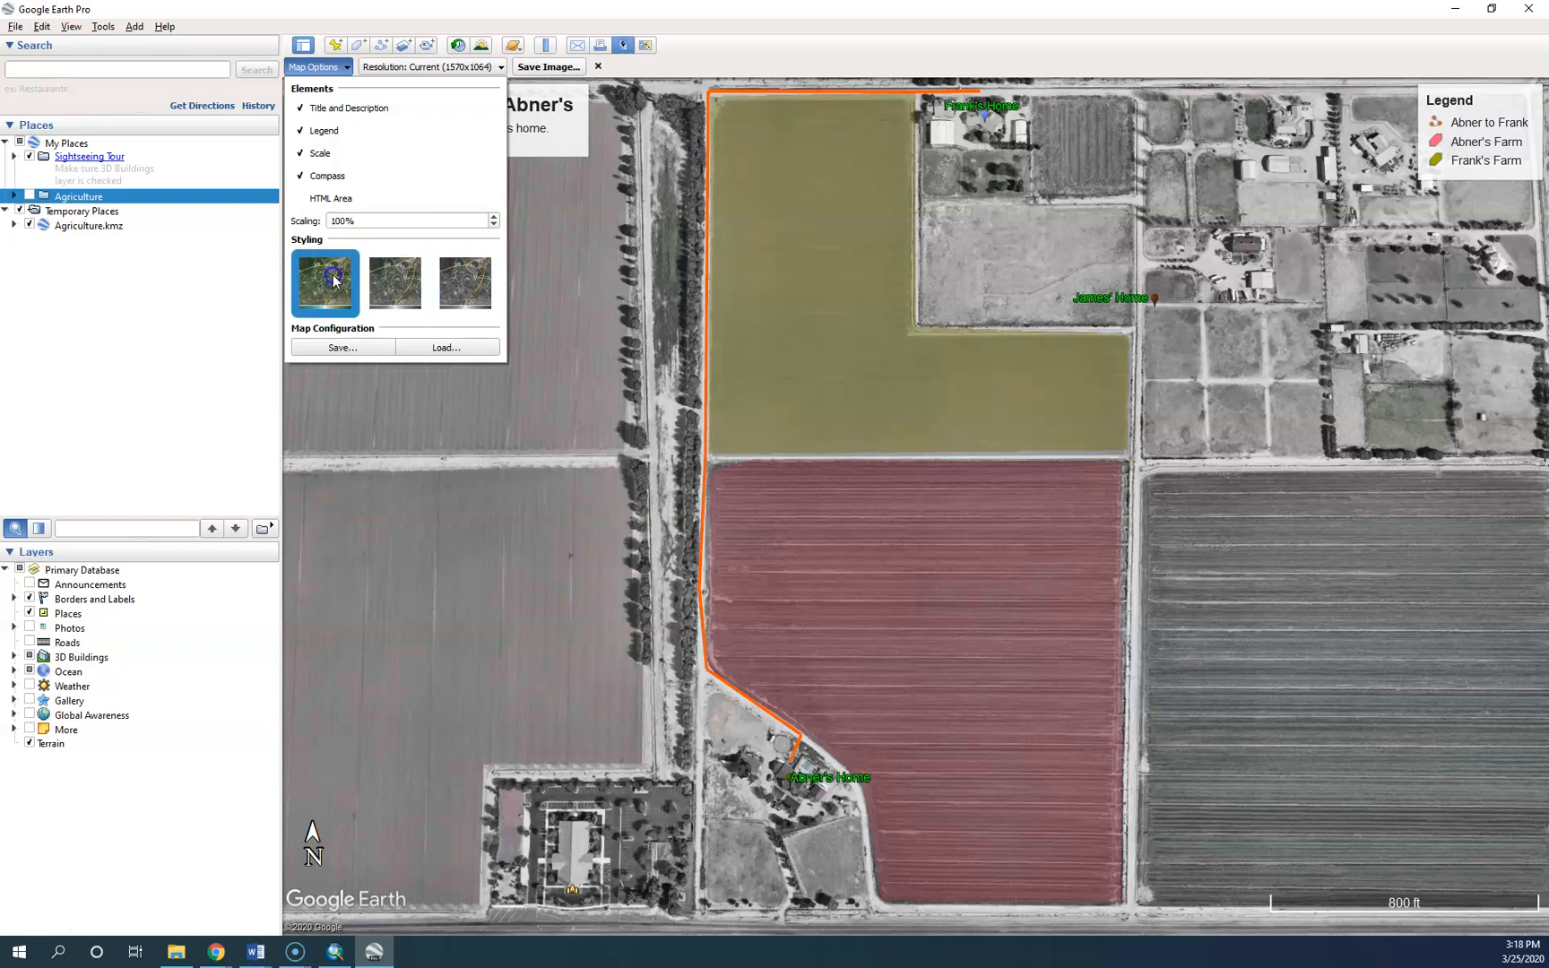
{"action": "left_click", "coordinate": [390, 274]}
{"action": "left_click", "coordinate": [462, 274]}
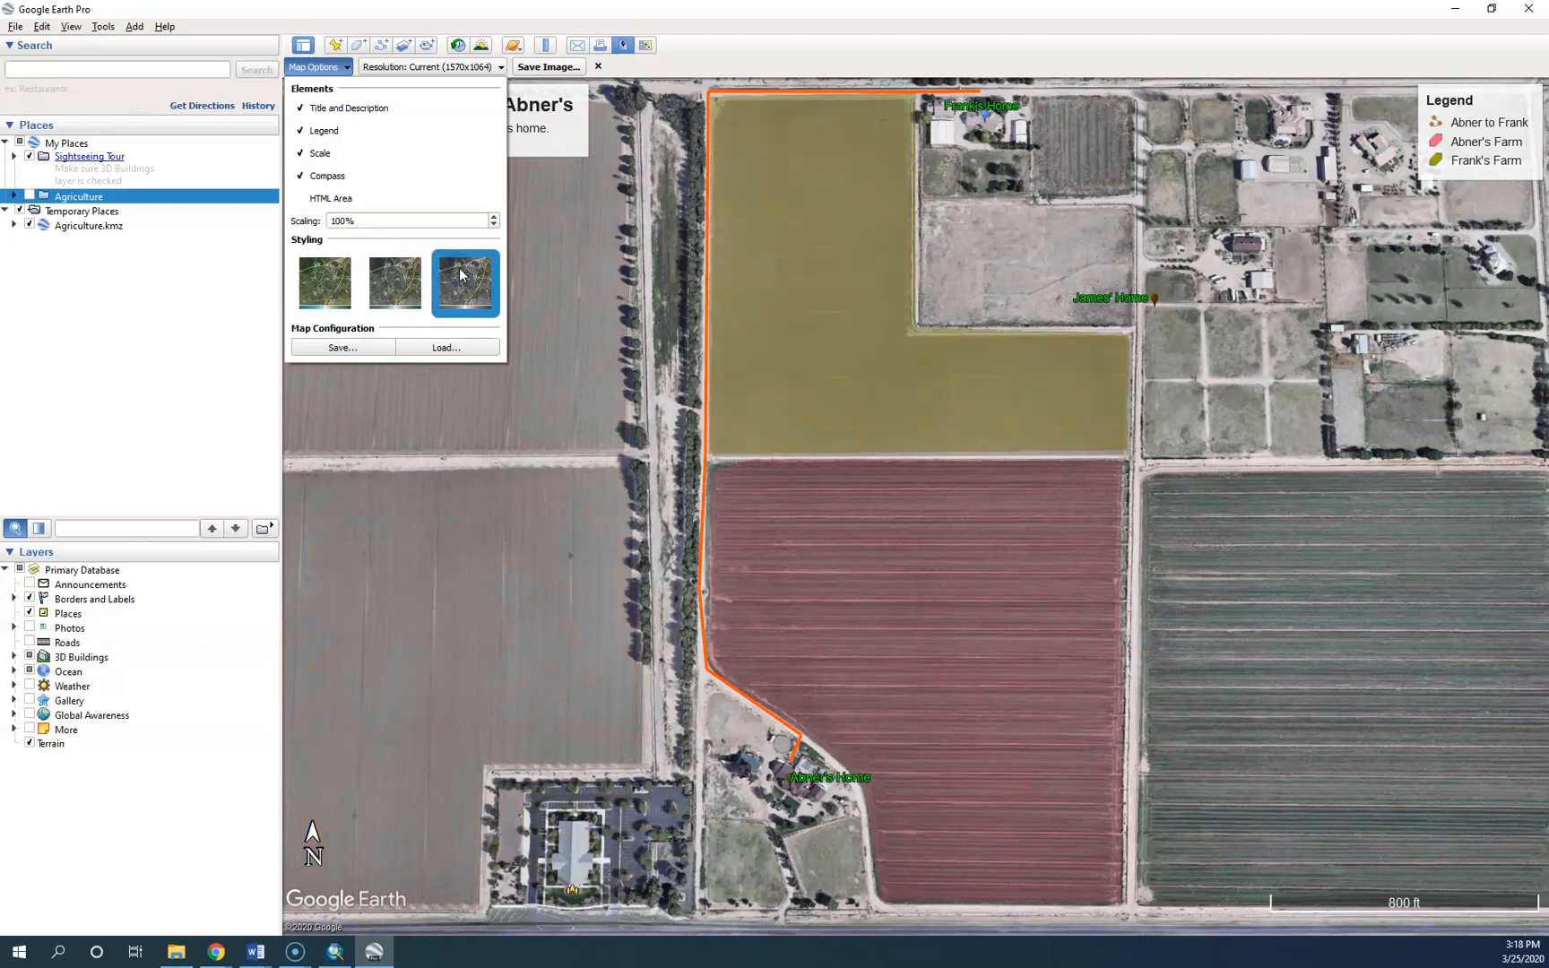
{"action": "left_click", "coordinate": [332, 278]}
{"action": "left_click", "coordinate": [753, 36]}
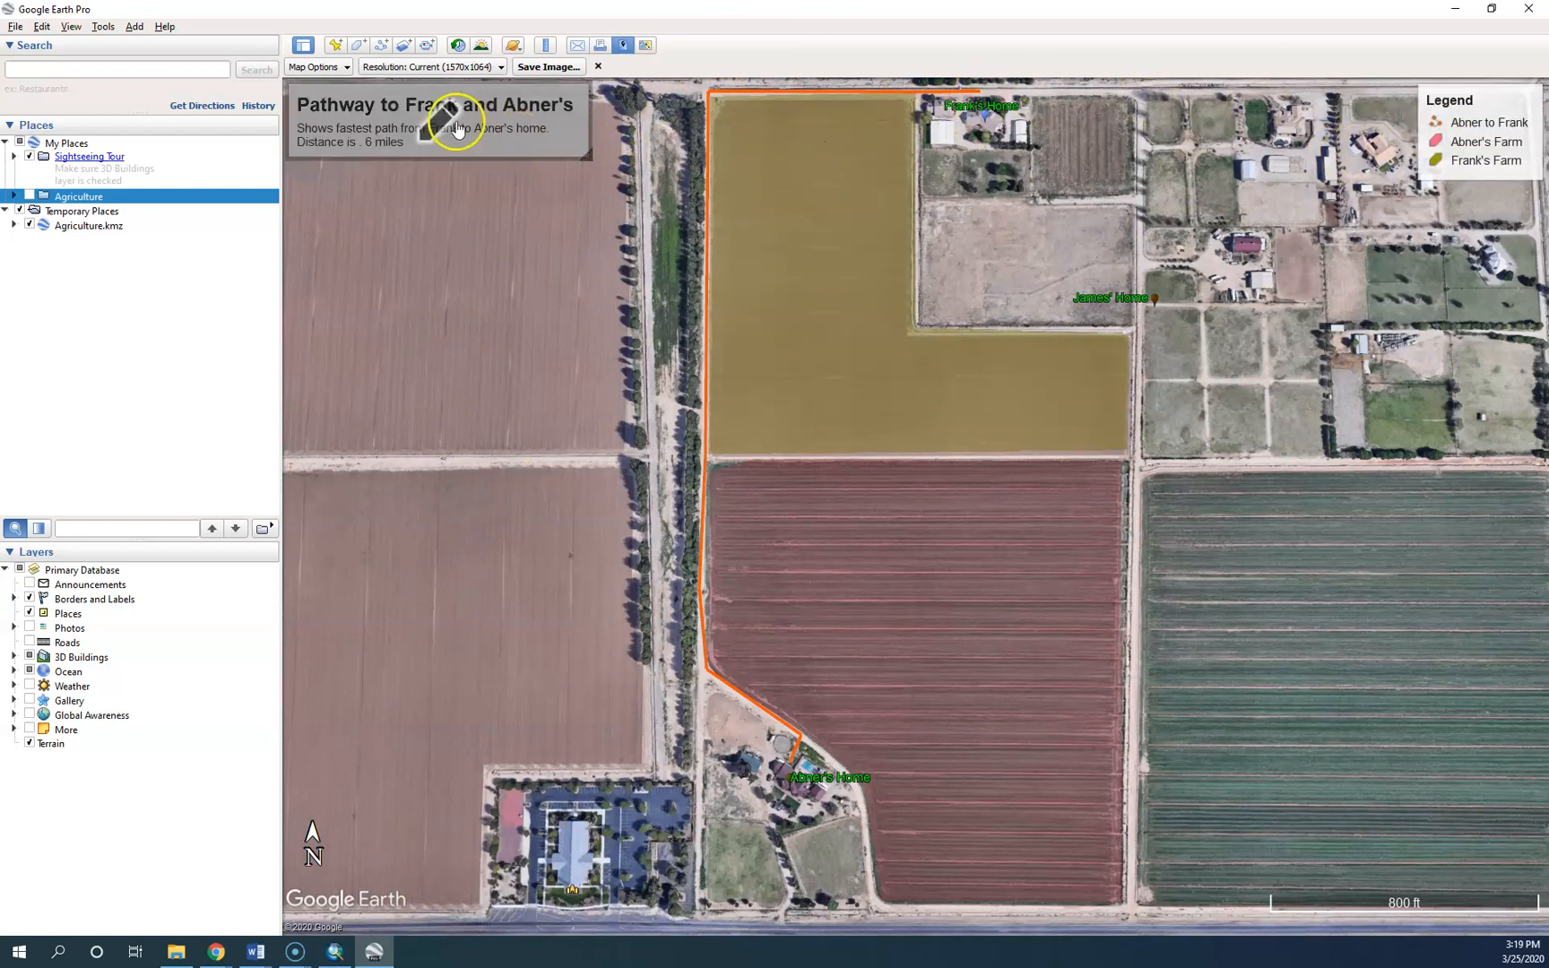
- Start saving the map as a JPEG image with the file name FranksAbnerFarmPath
{"action": "left_click", "coordinate": [553, 68]}
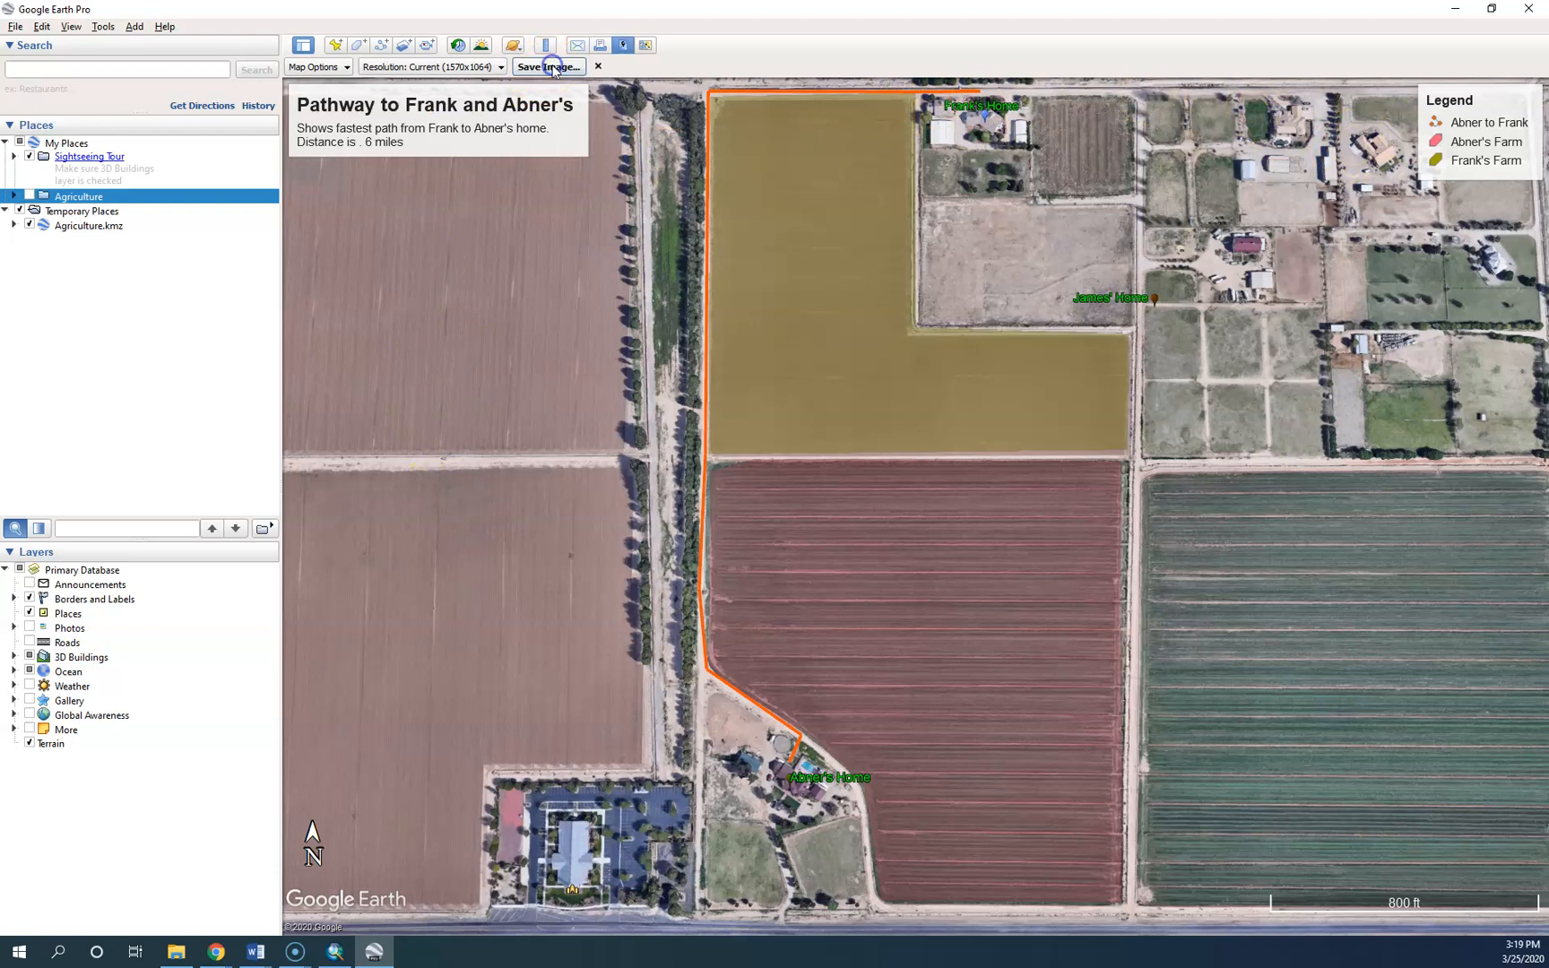
{"action": "left_click", "coordinate": [458, 507]}
{"action": "left_click", "coordinate": [457, 513]}
{"action": "left_click", "coordinate": [439, 475]}
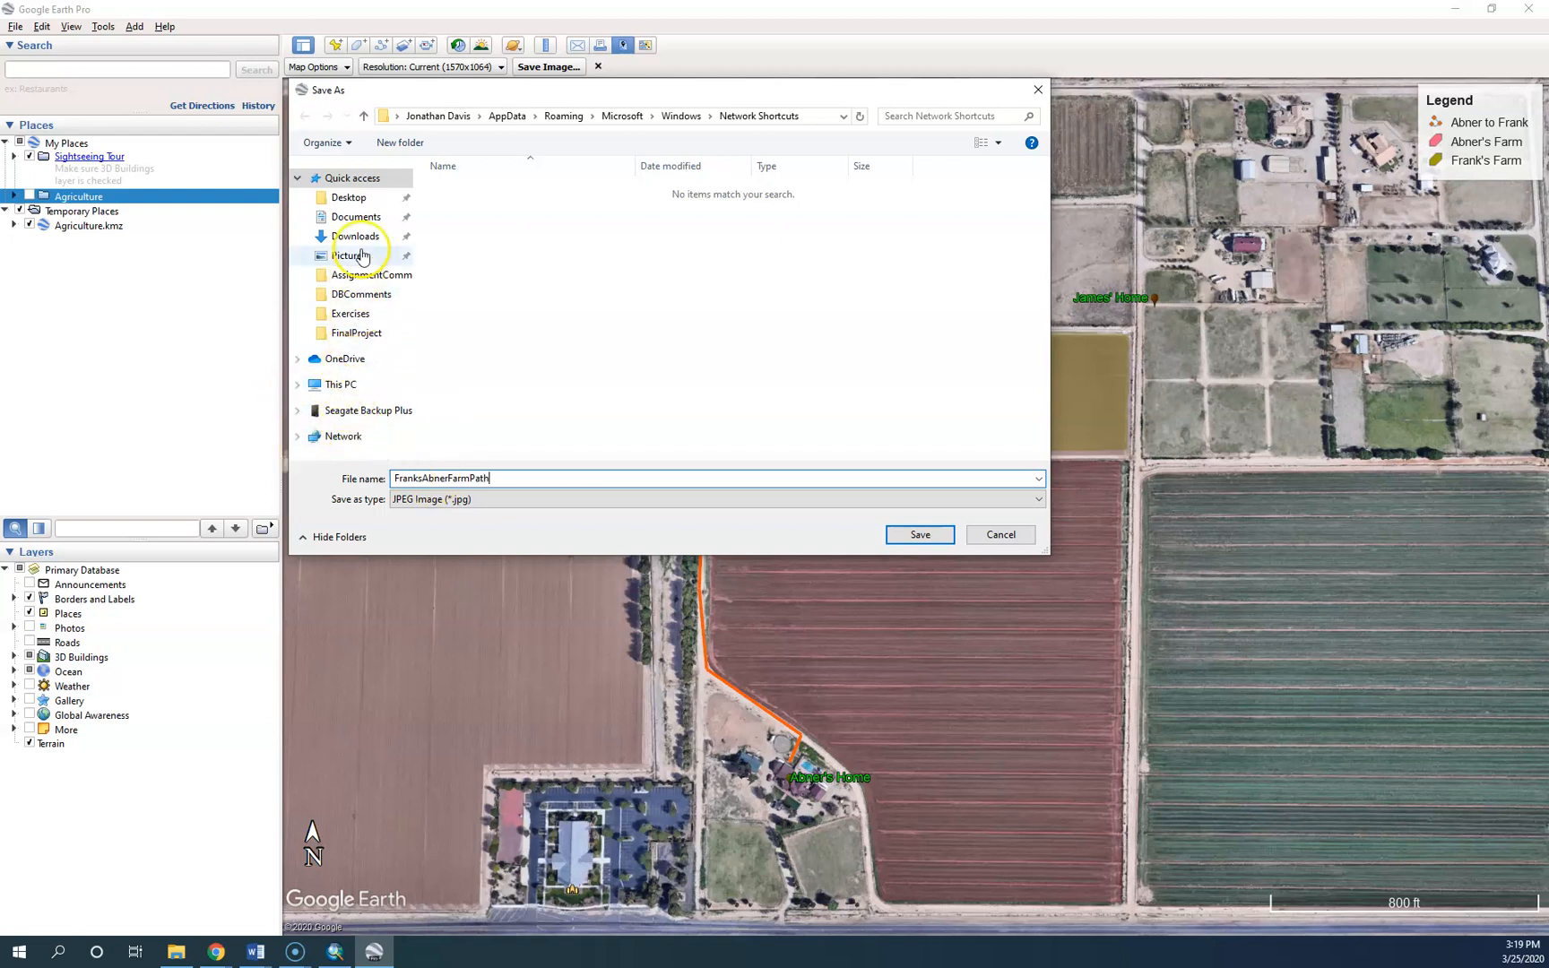
- Set the Desktop folder under This PC as the destination and save the map image there
{"action": "left_click", "coordinate": [354, 199]}
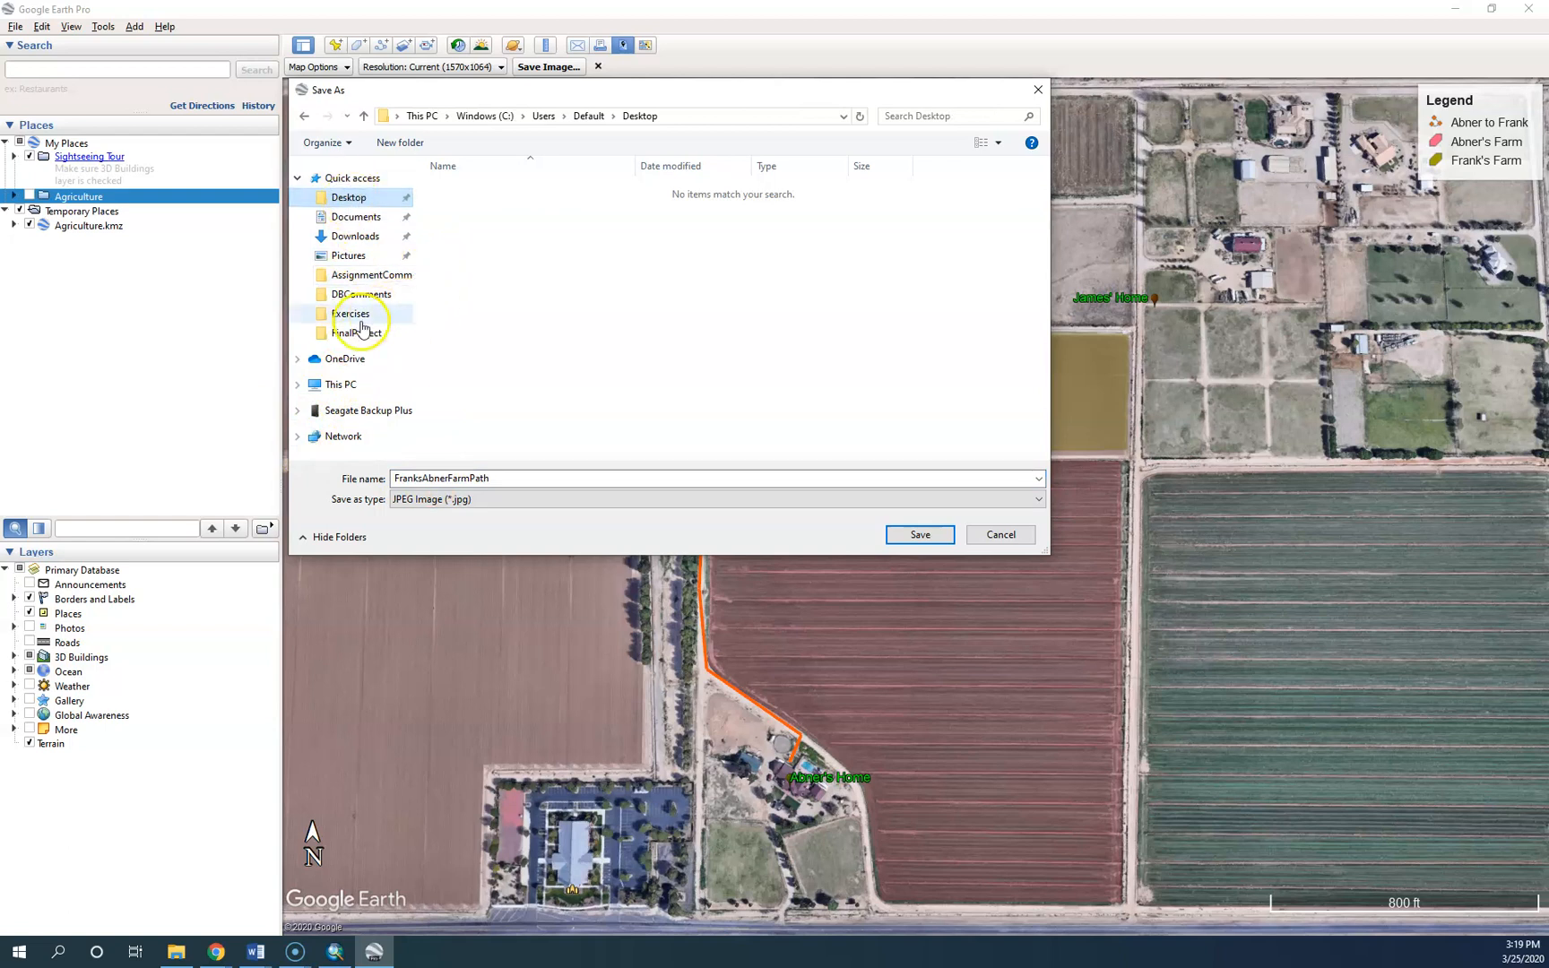
{"action": "left_click", "coordinate": [344, 439]}
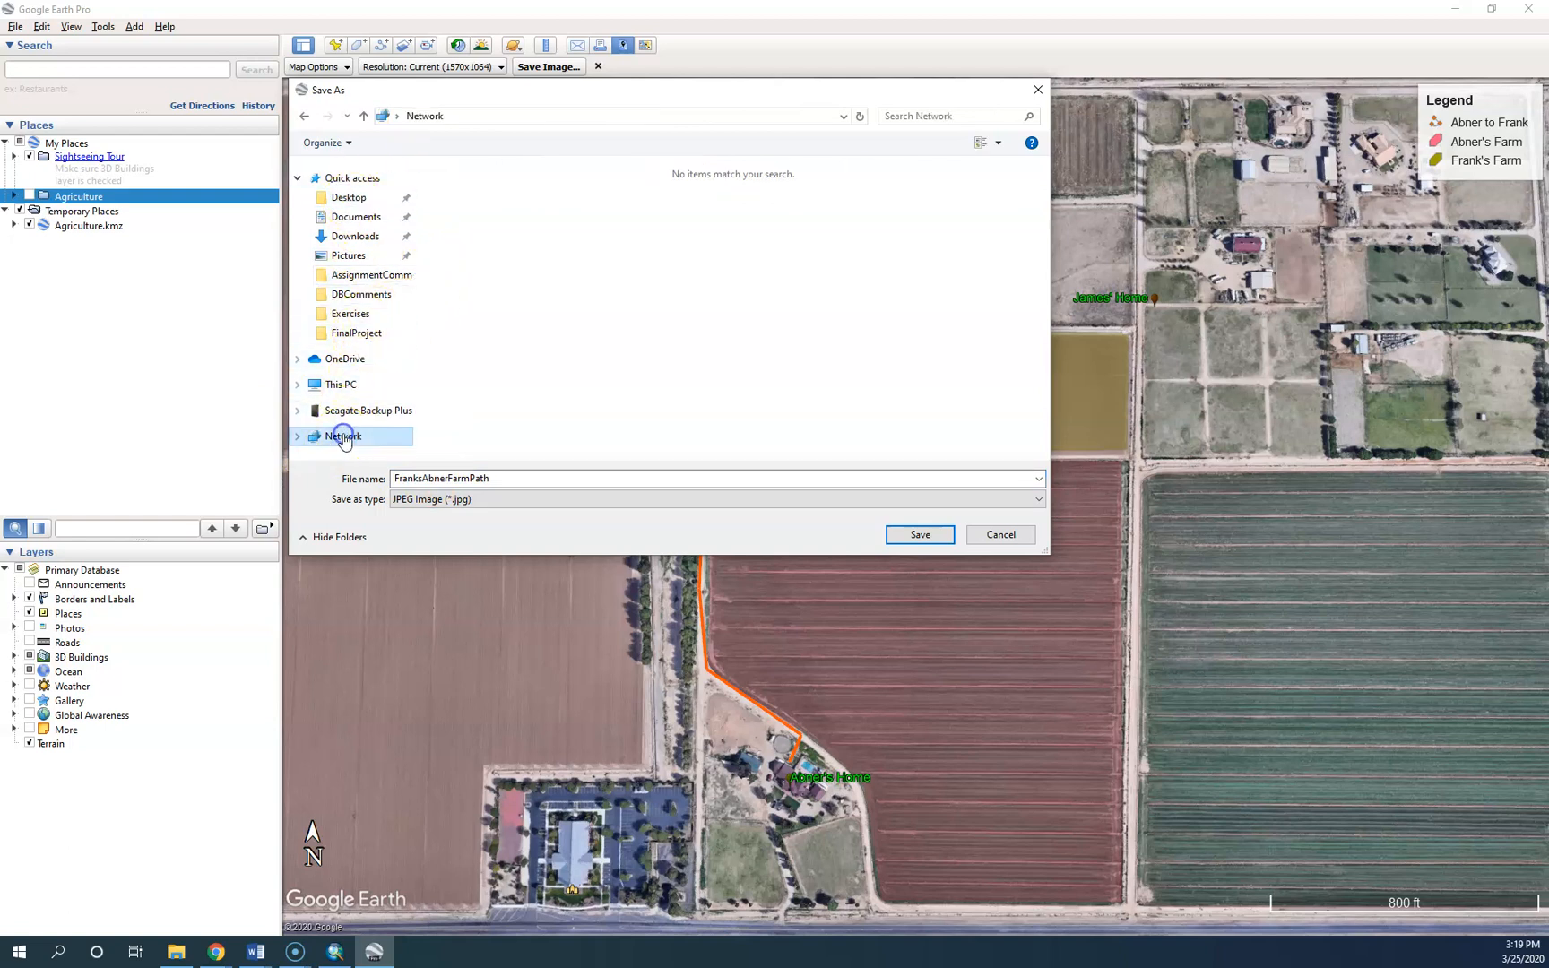
{"action": "left_click", "coordinate": [340, 408]}
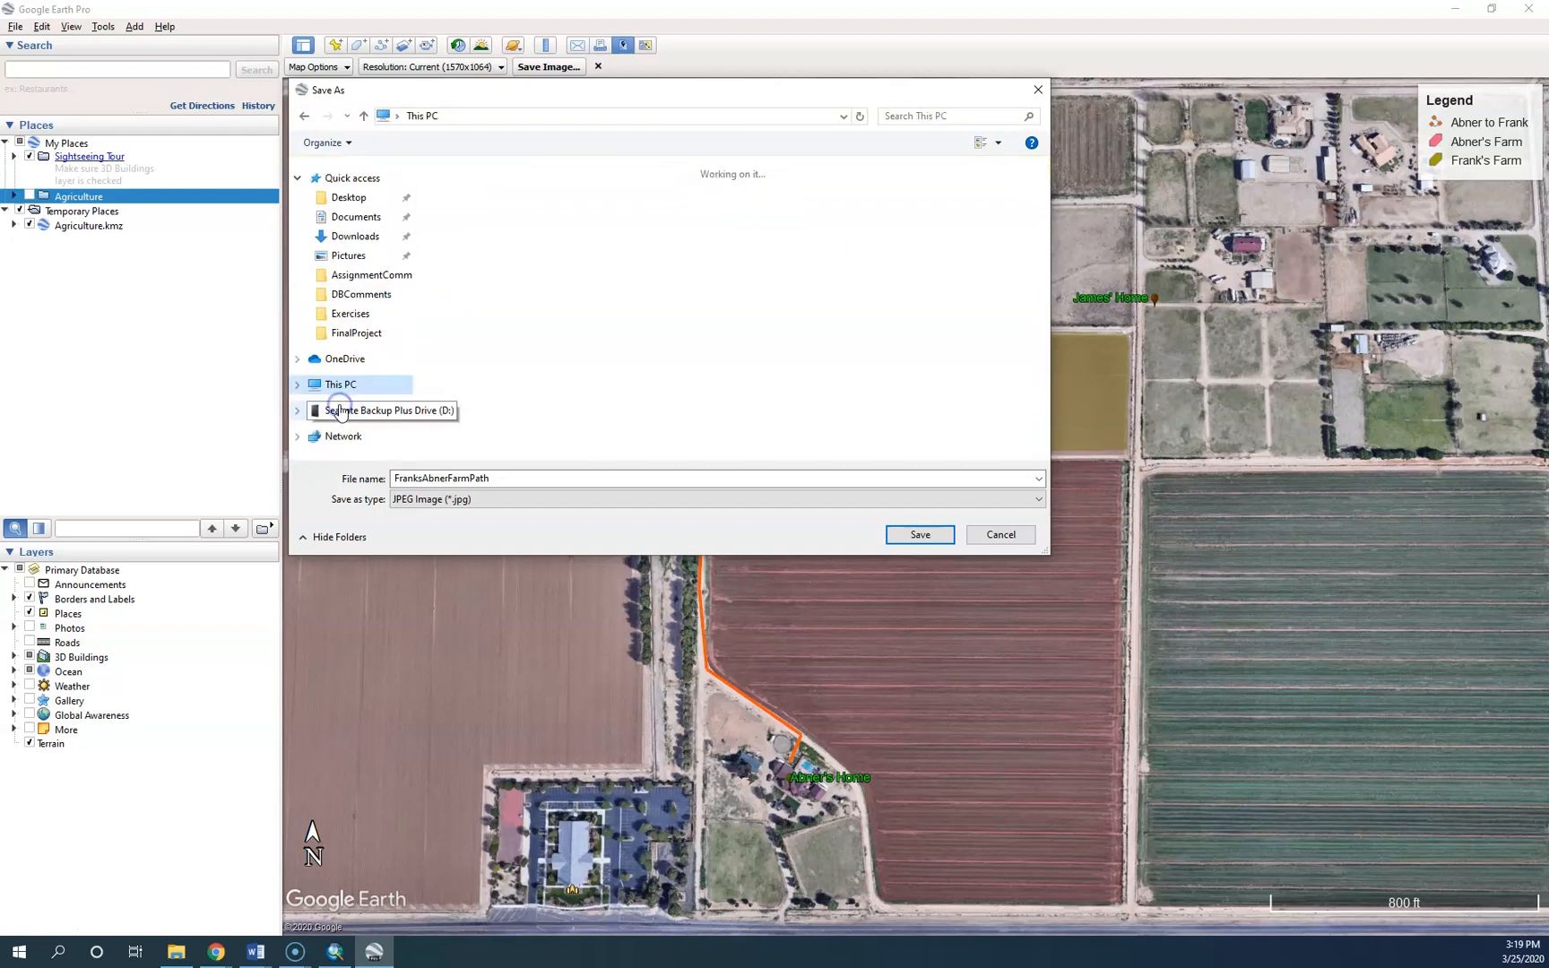
{"action": "double_click", "coordinate": [668, 206]}
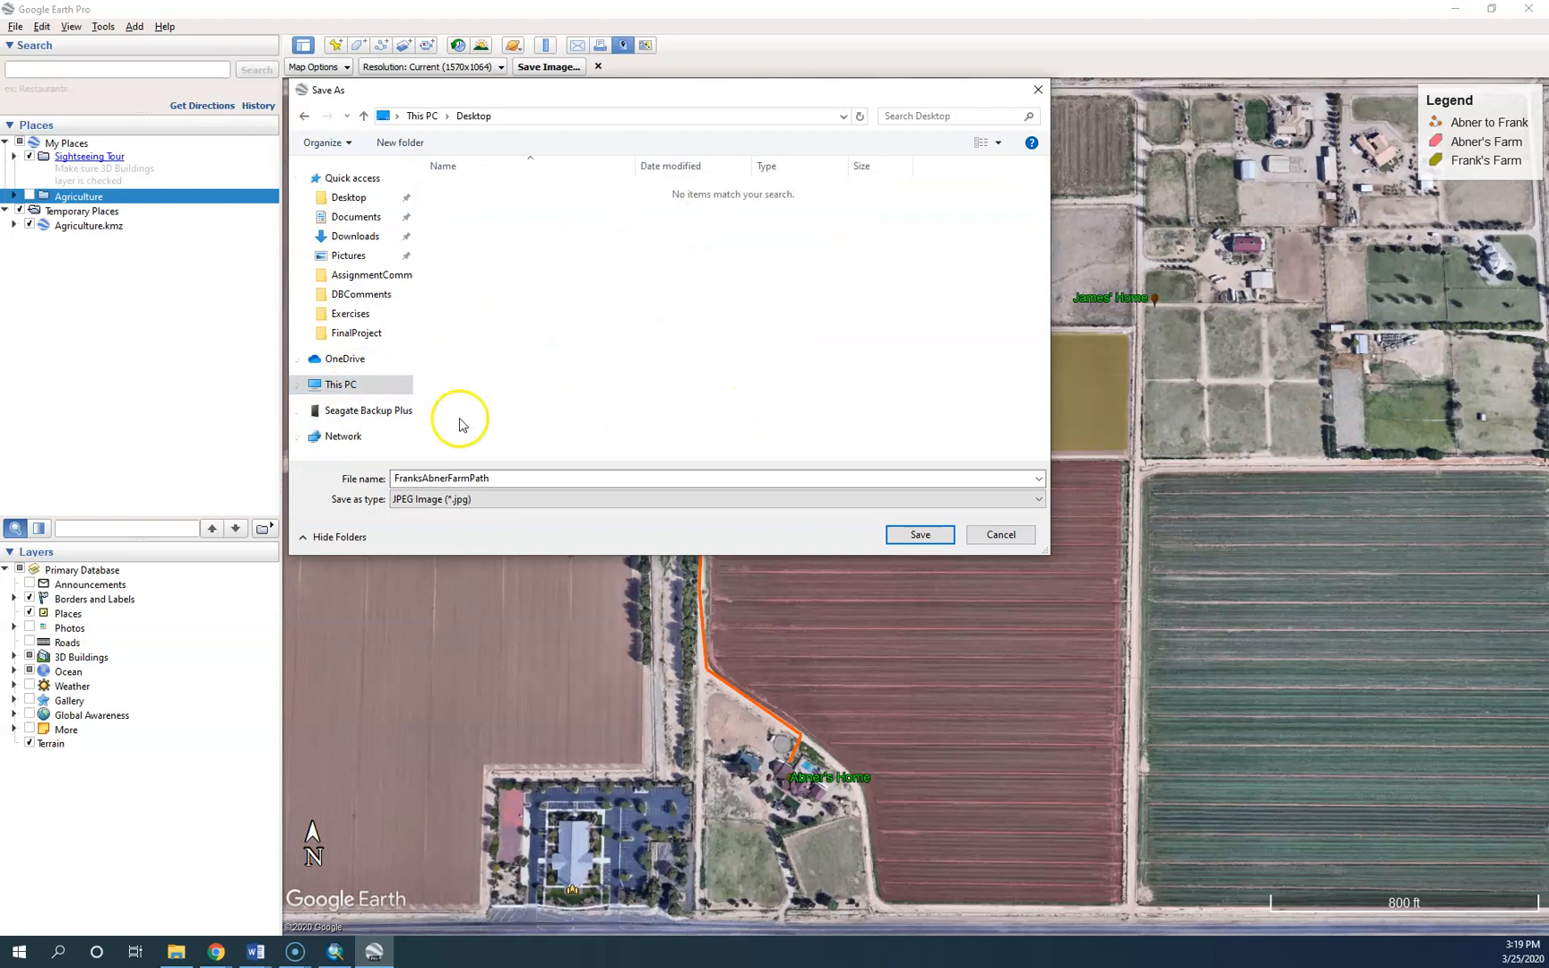
{"action": "left_click", "coordinate": [921, 535]}
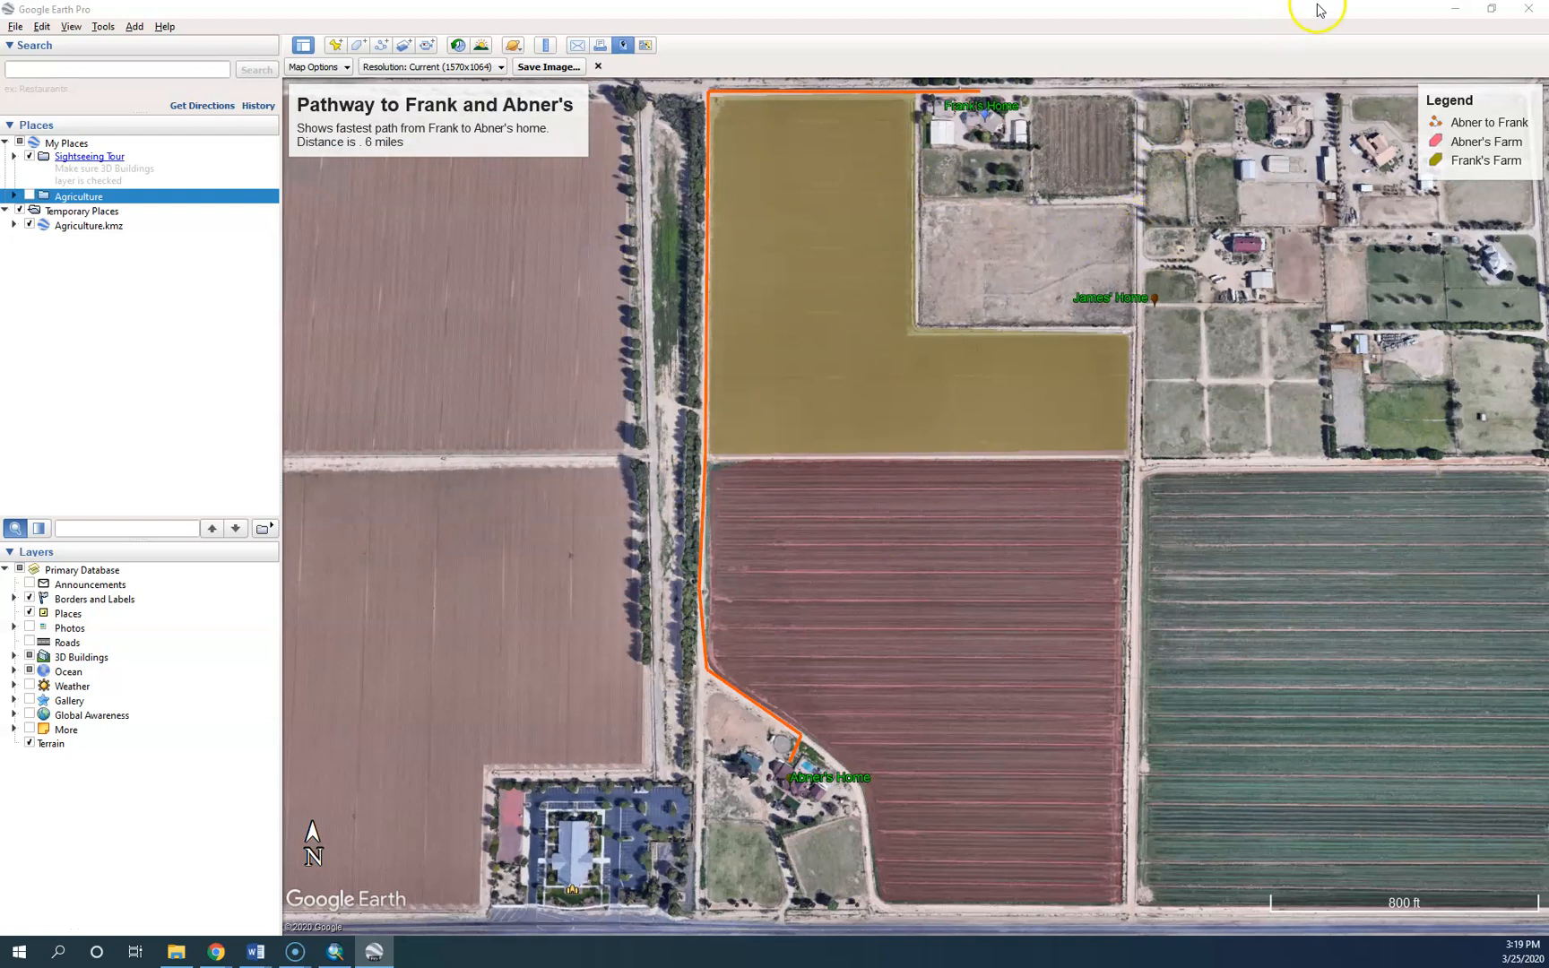
- Check the saved FranksAbnerFarmPath image full-screen from the Desktop folder and return to Google Earth Pro
{"action": "left_click", "coordinate": [1455, 11]}
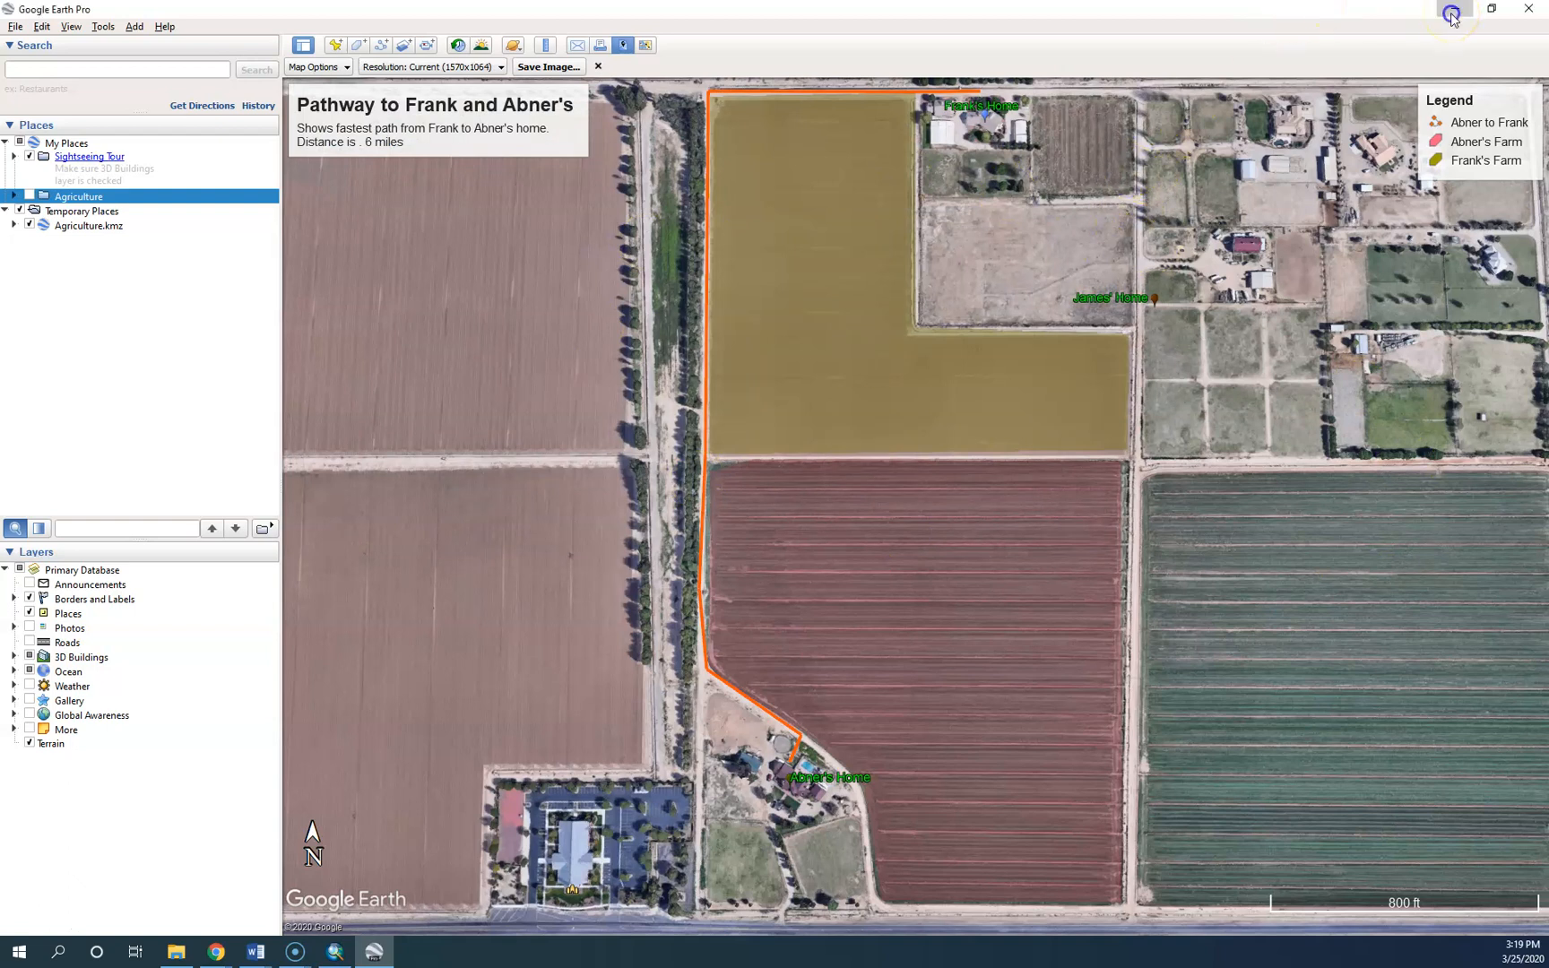
{"action": "double_click", "coordinate": [788, 274]}
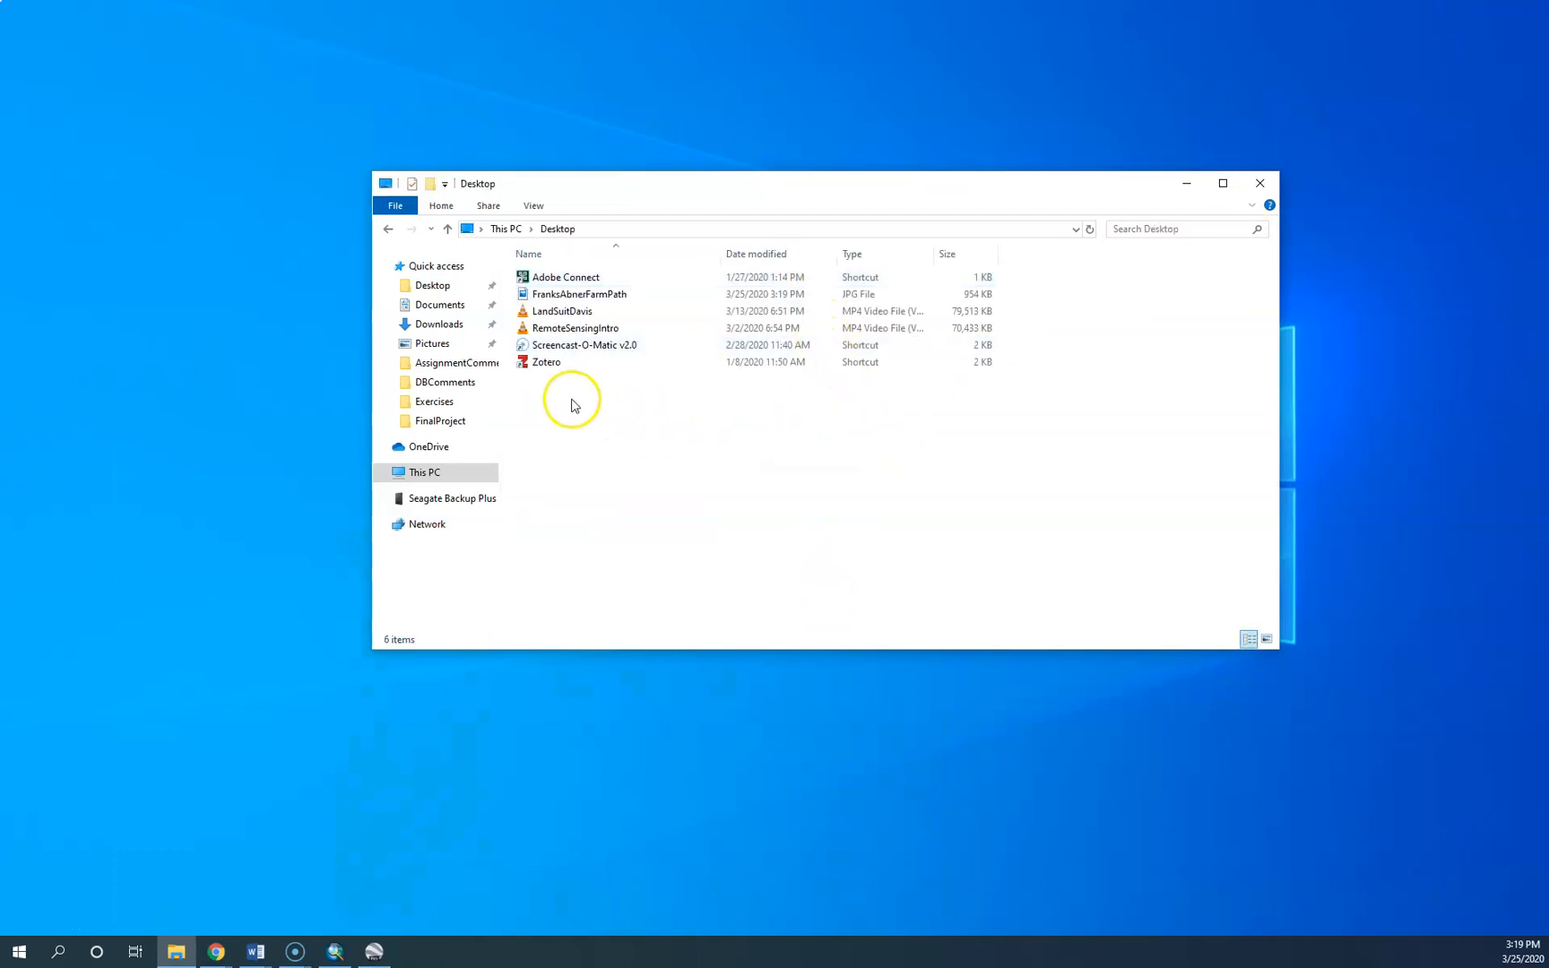
{"action": "double_click", "coordinate": [557, 298]}
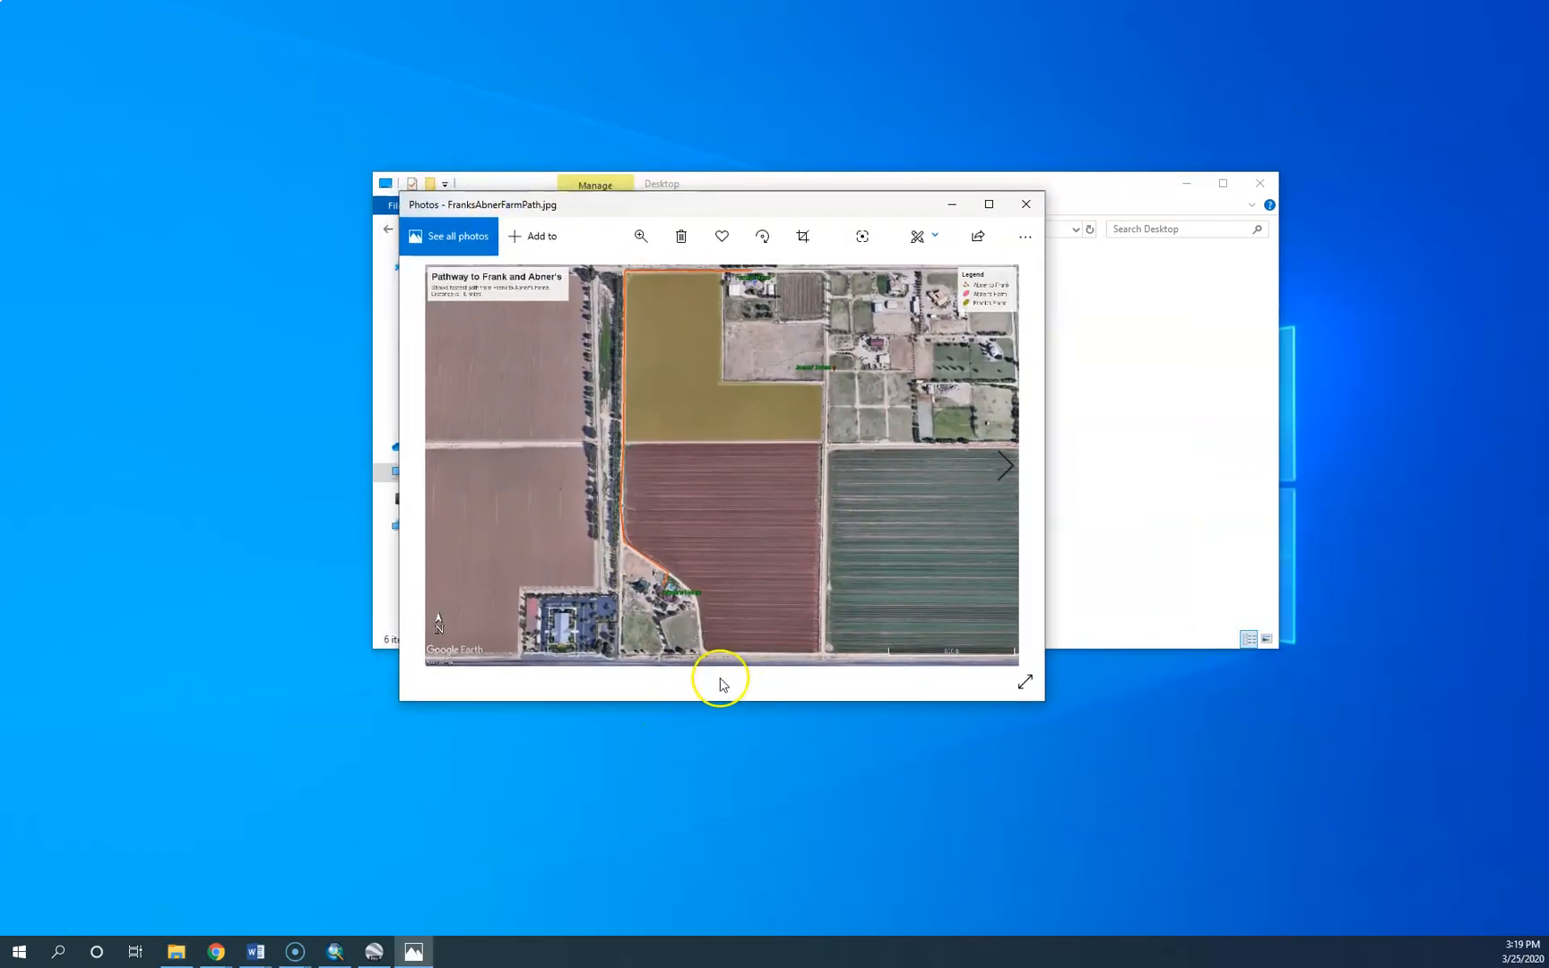
{"action": "left_click", "coordinate": [987, 205]}
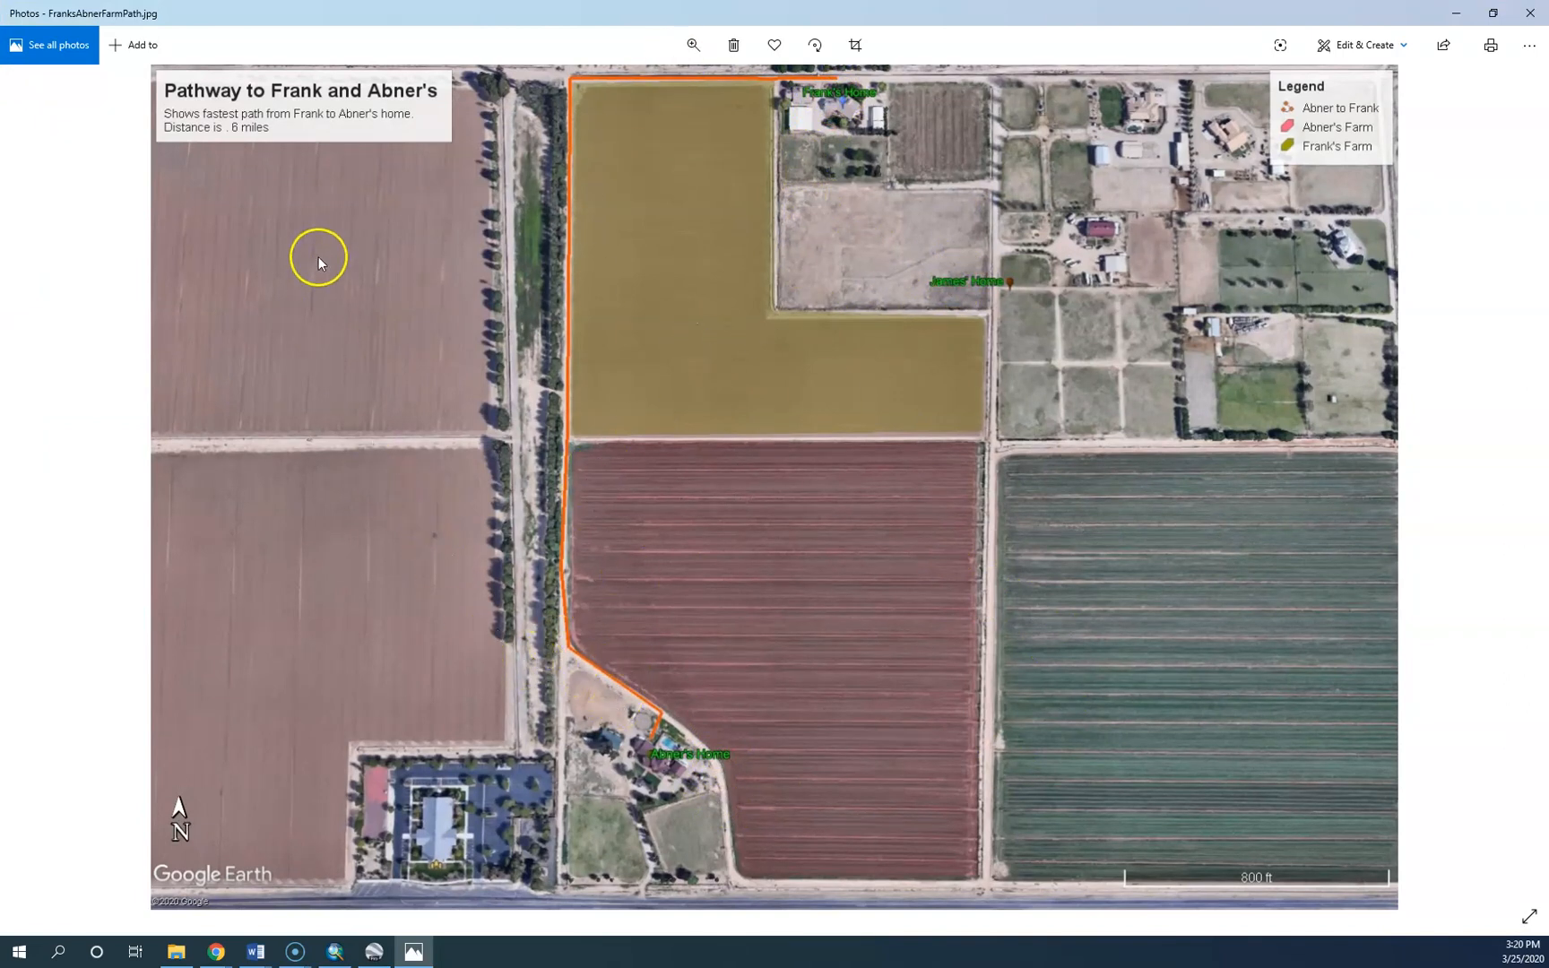
{"action": "left_click", "coordinate": [1530, 12]}
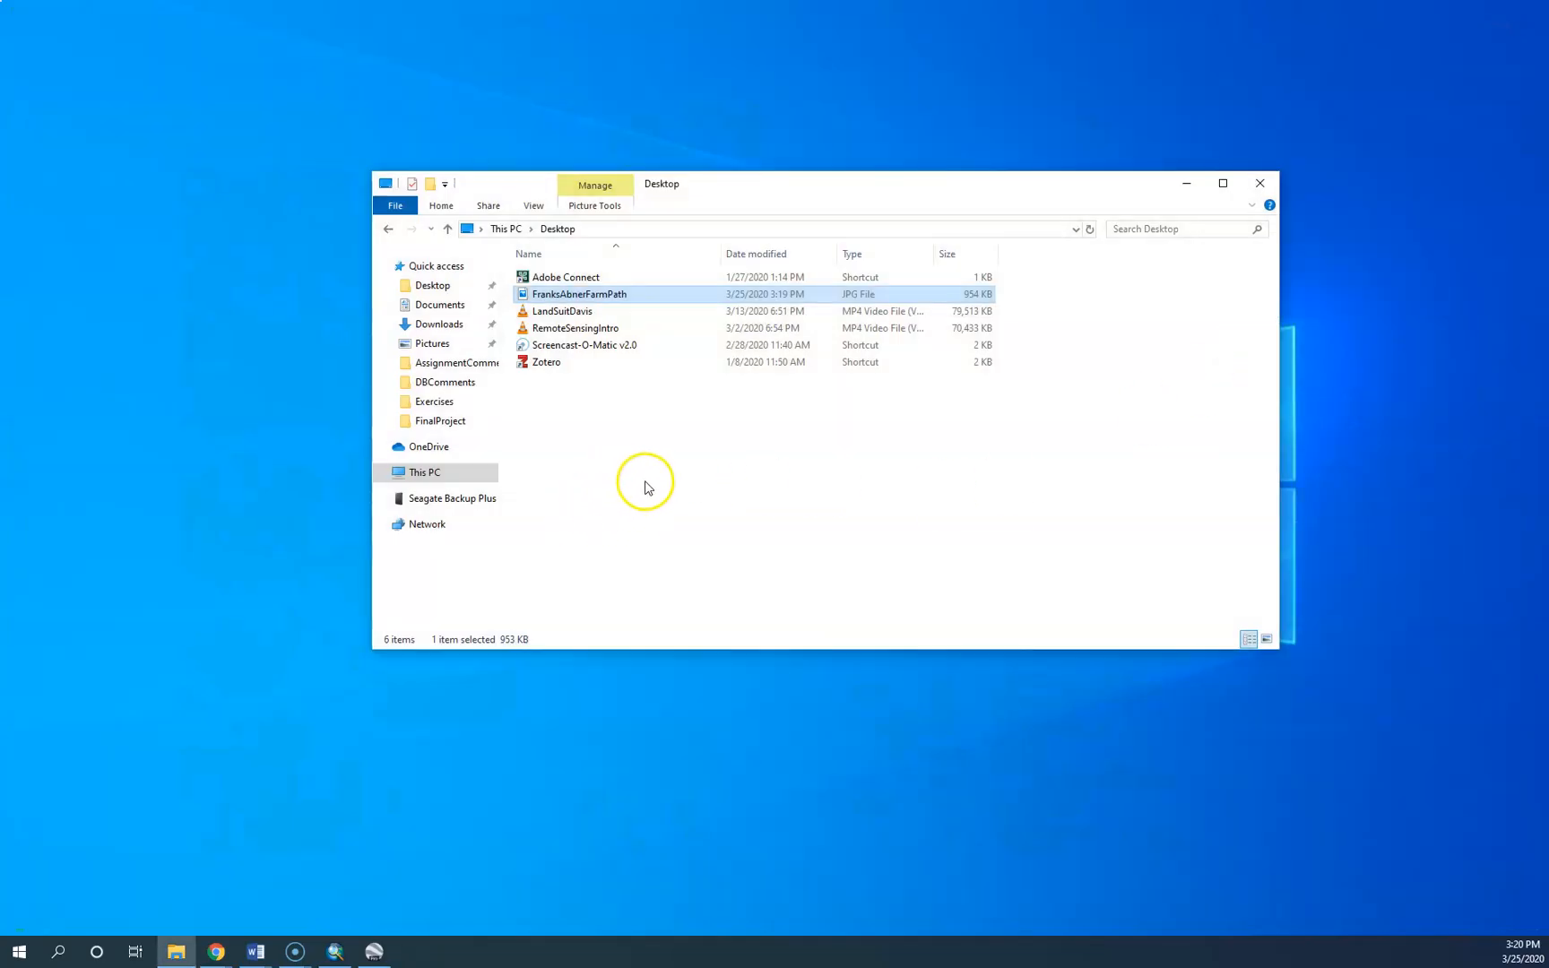
{"action": "left_click", "coordinate": [642, 486]}
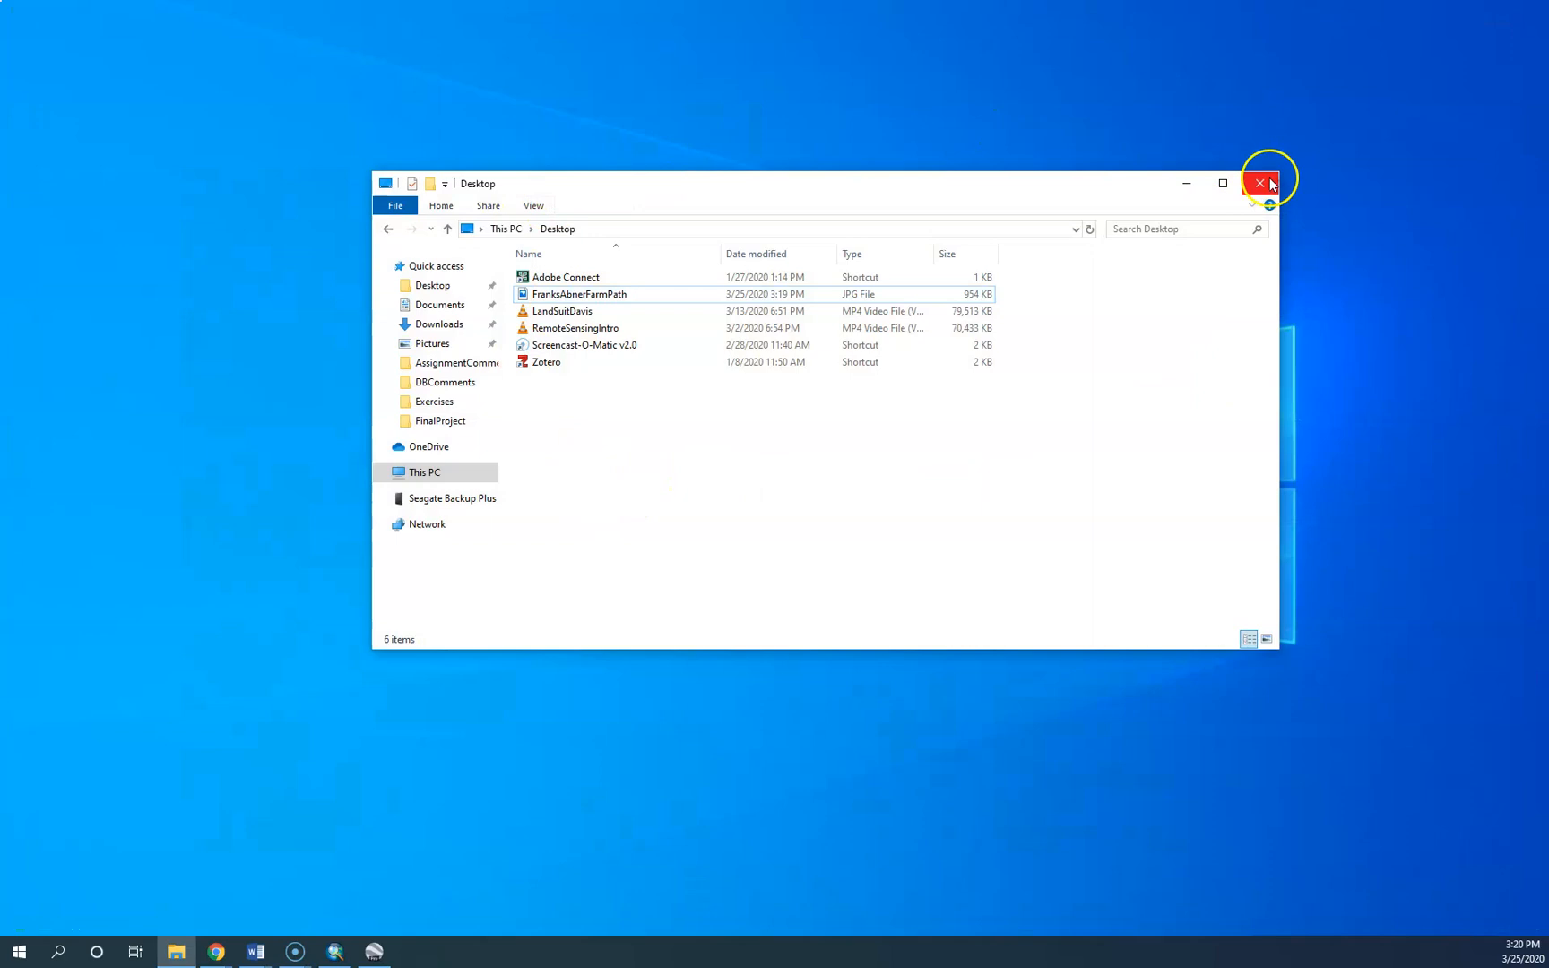
{"action": "left_click", "coordinate": [1187, 179]}
{"action": "left_click", "coordinate": [376, 952]}
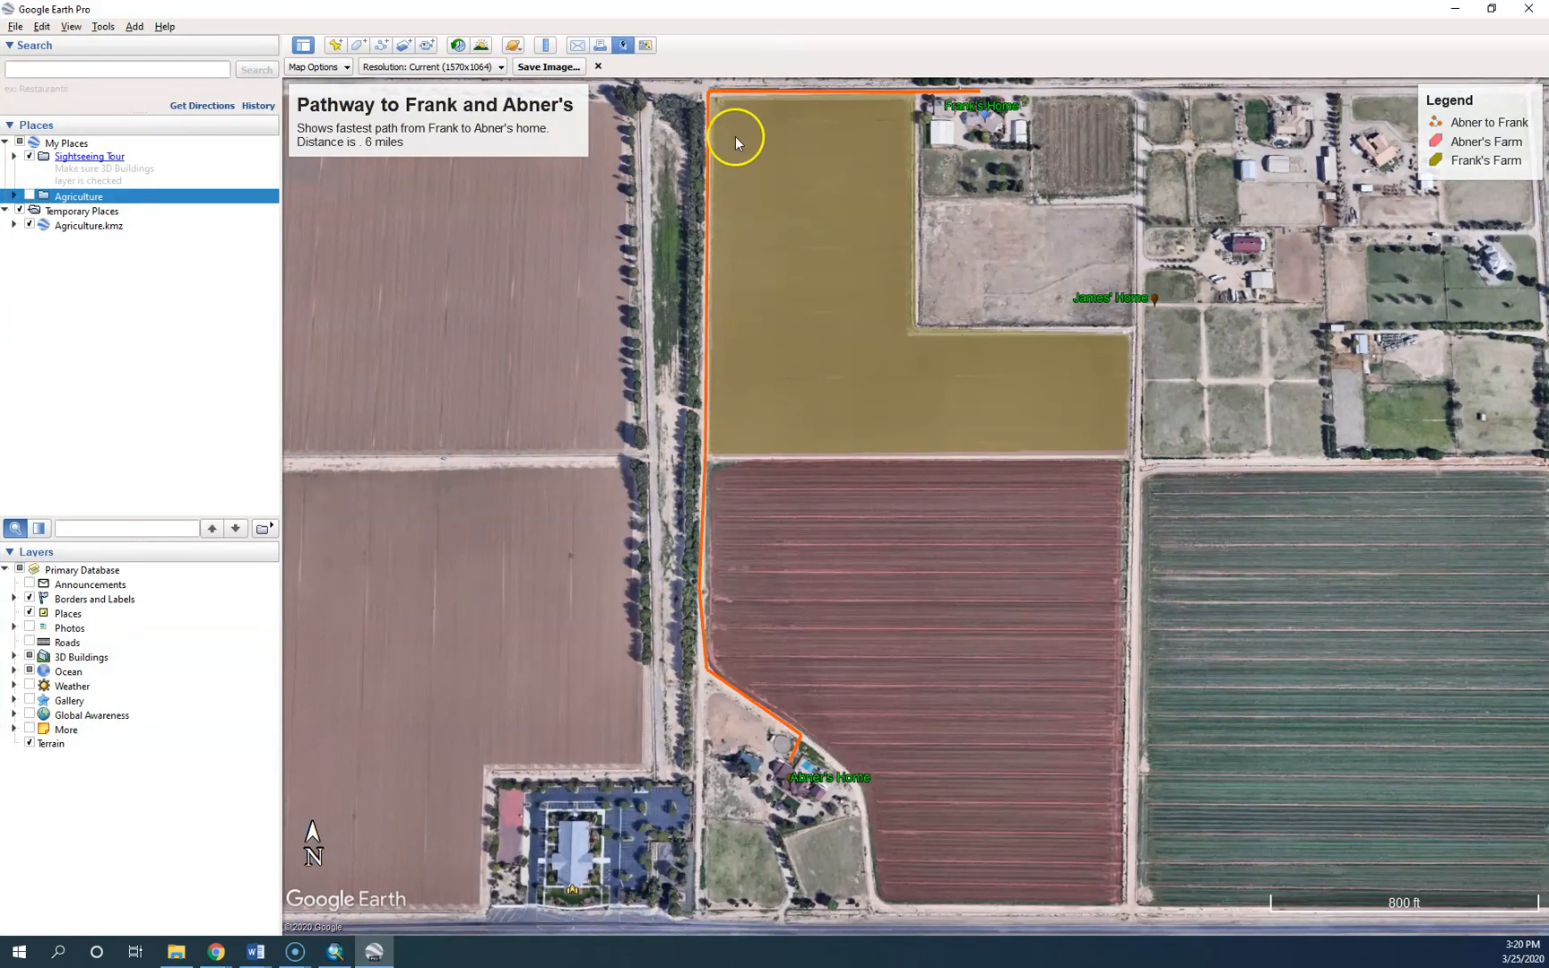
- Leave the image layout, preview the map's print layout with its PDF saving and map options, and close it without saving
{"action": "left_click", "coordinate": [624, 46]}
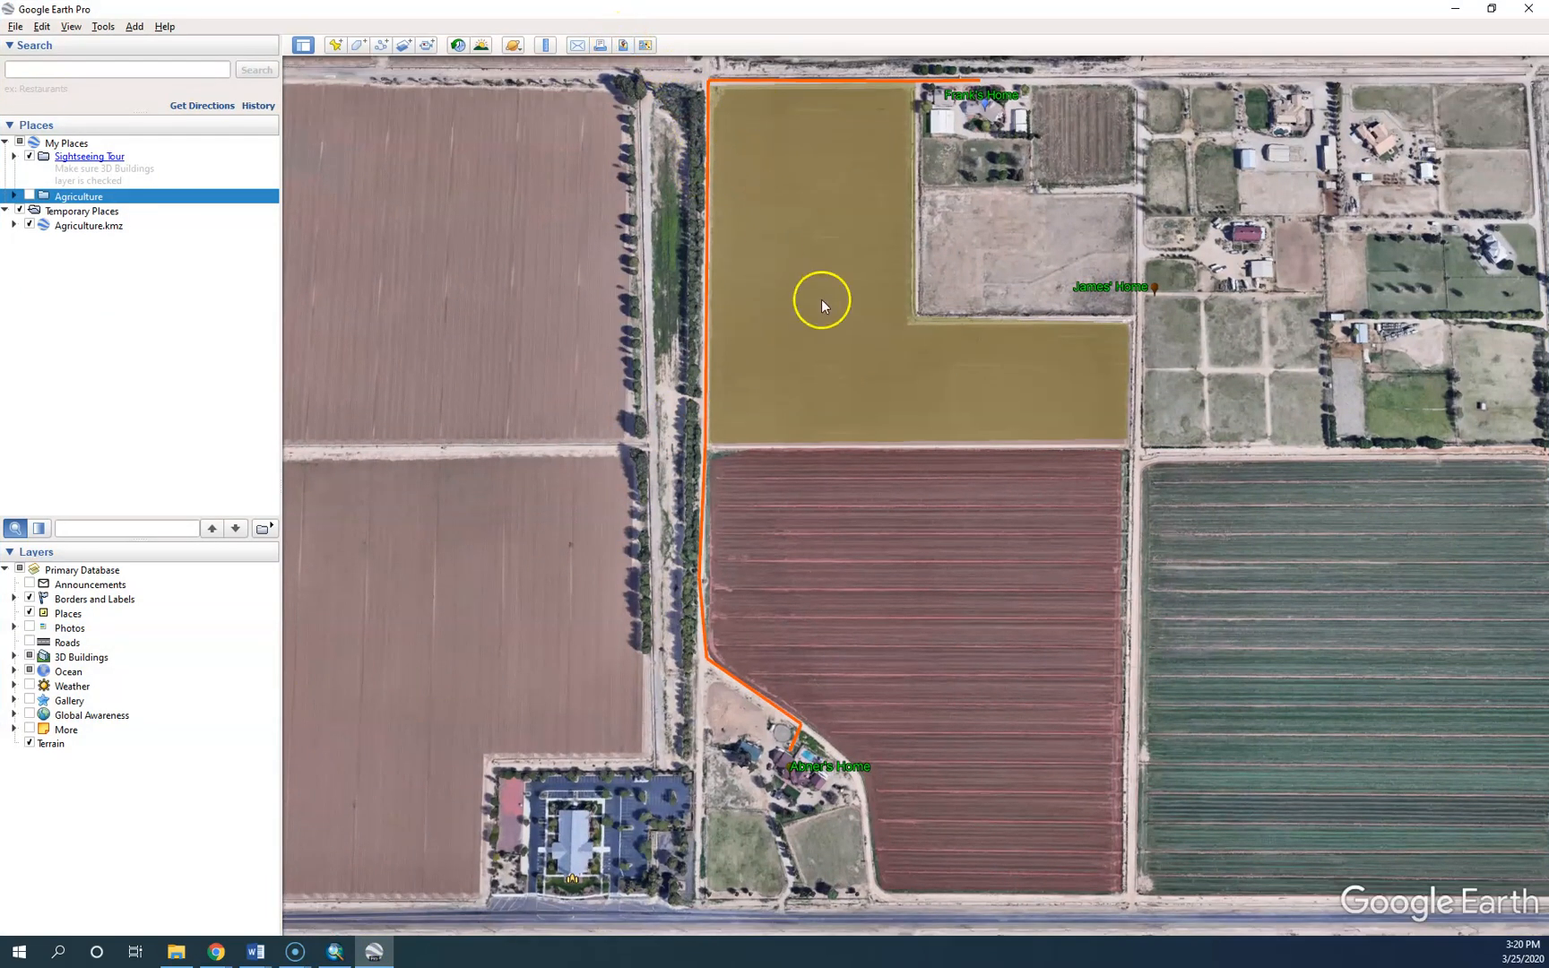
{"action": "left_click", "coordinate": [601, 46]}
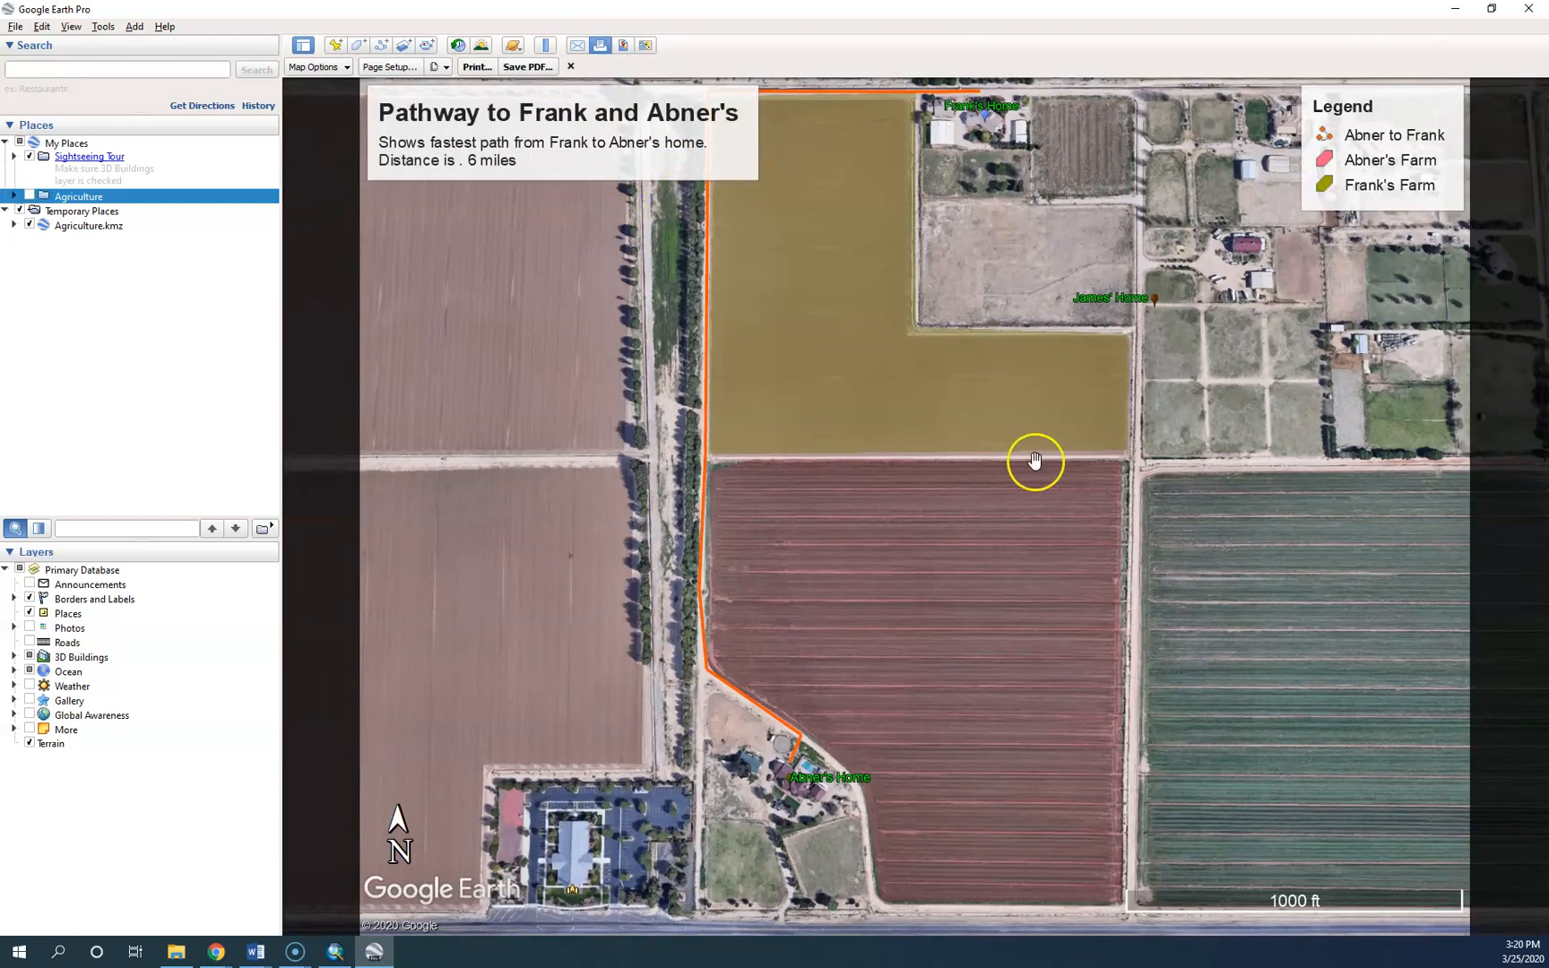
{"action": "left_click_drag", "start_coordinate": [921, 564], "coordinate": [991, 563]}
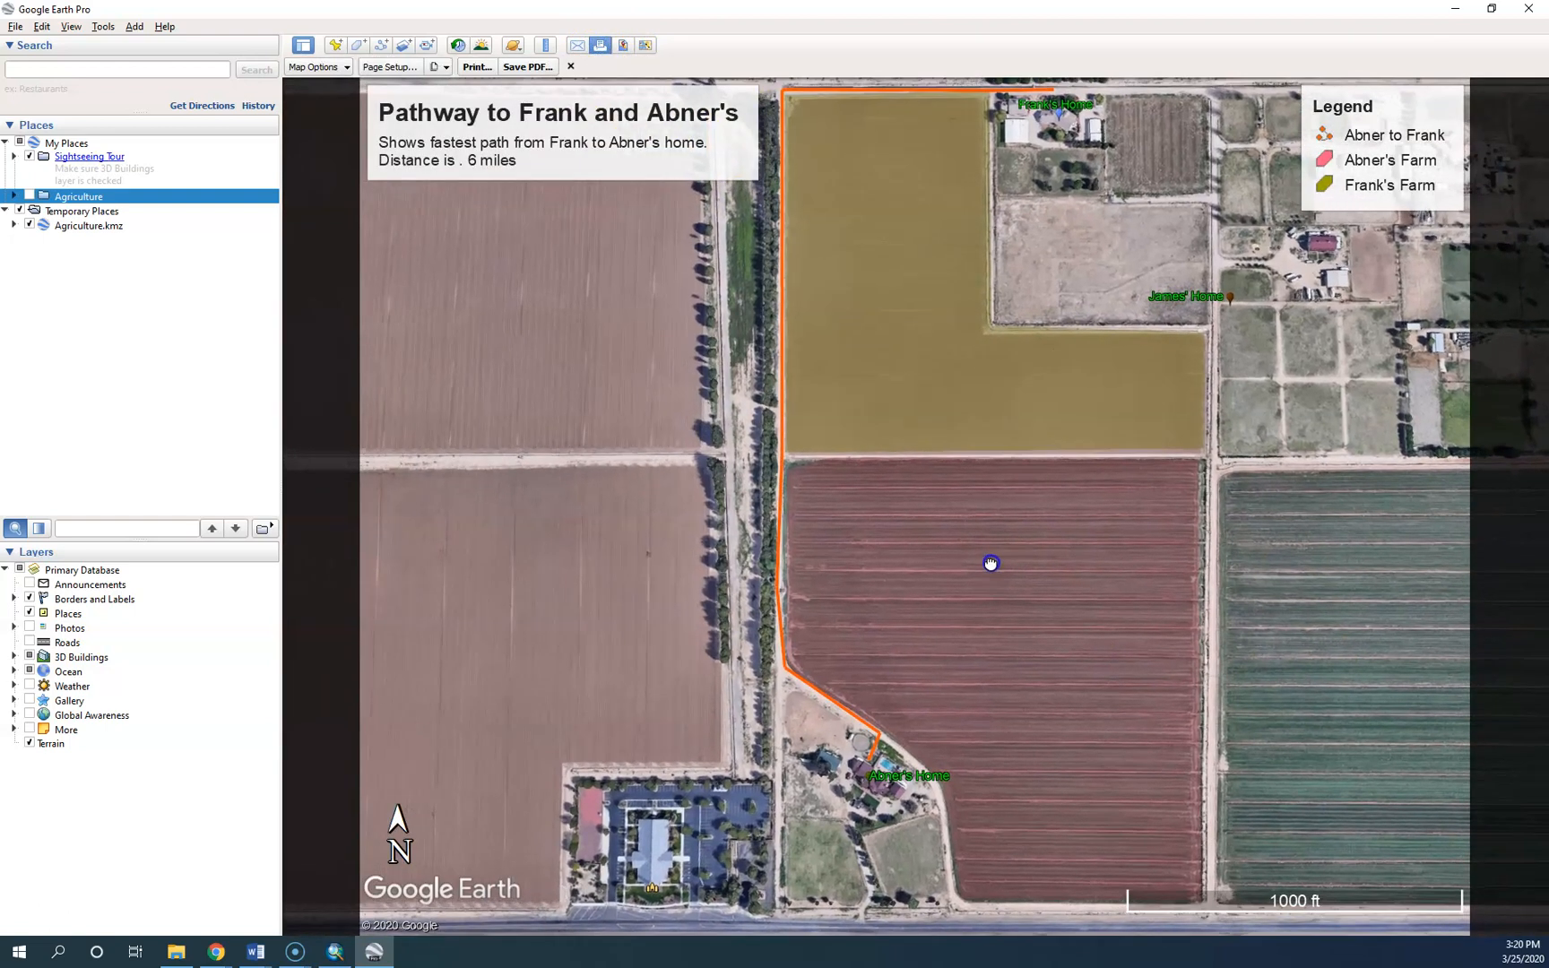
{"action": "left_click", "coordinate": [522, 68]}
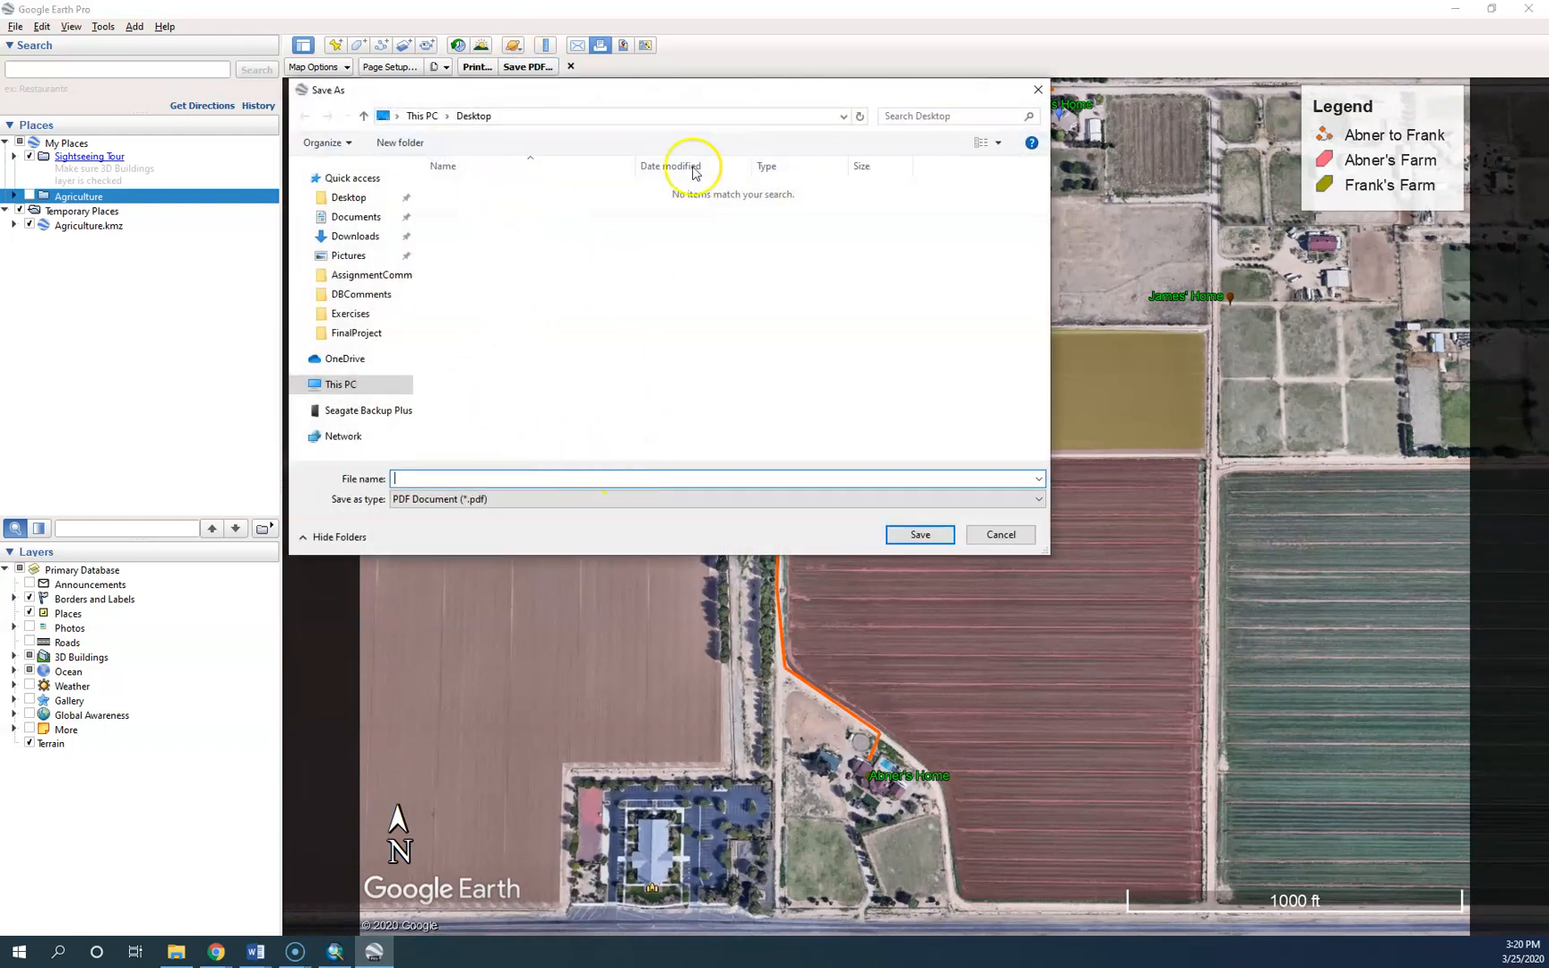
{"action": "left_click", "coordinate": [1039, 90]}
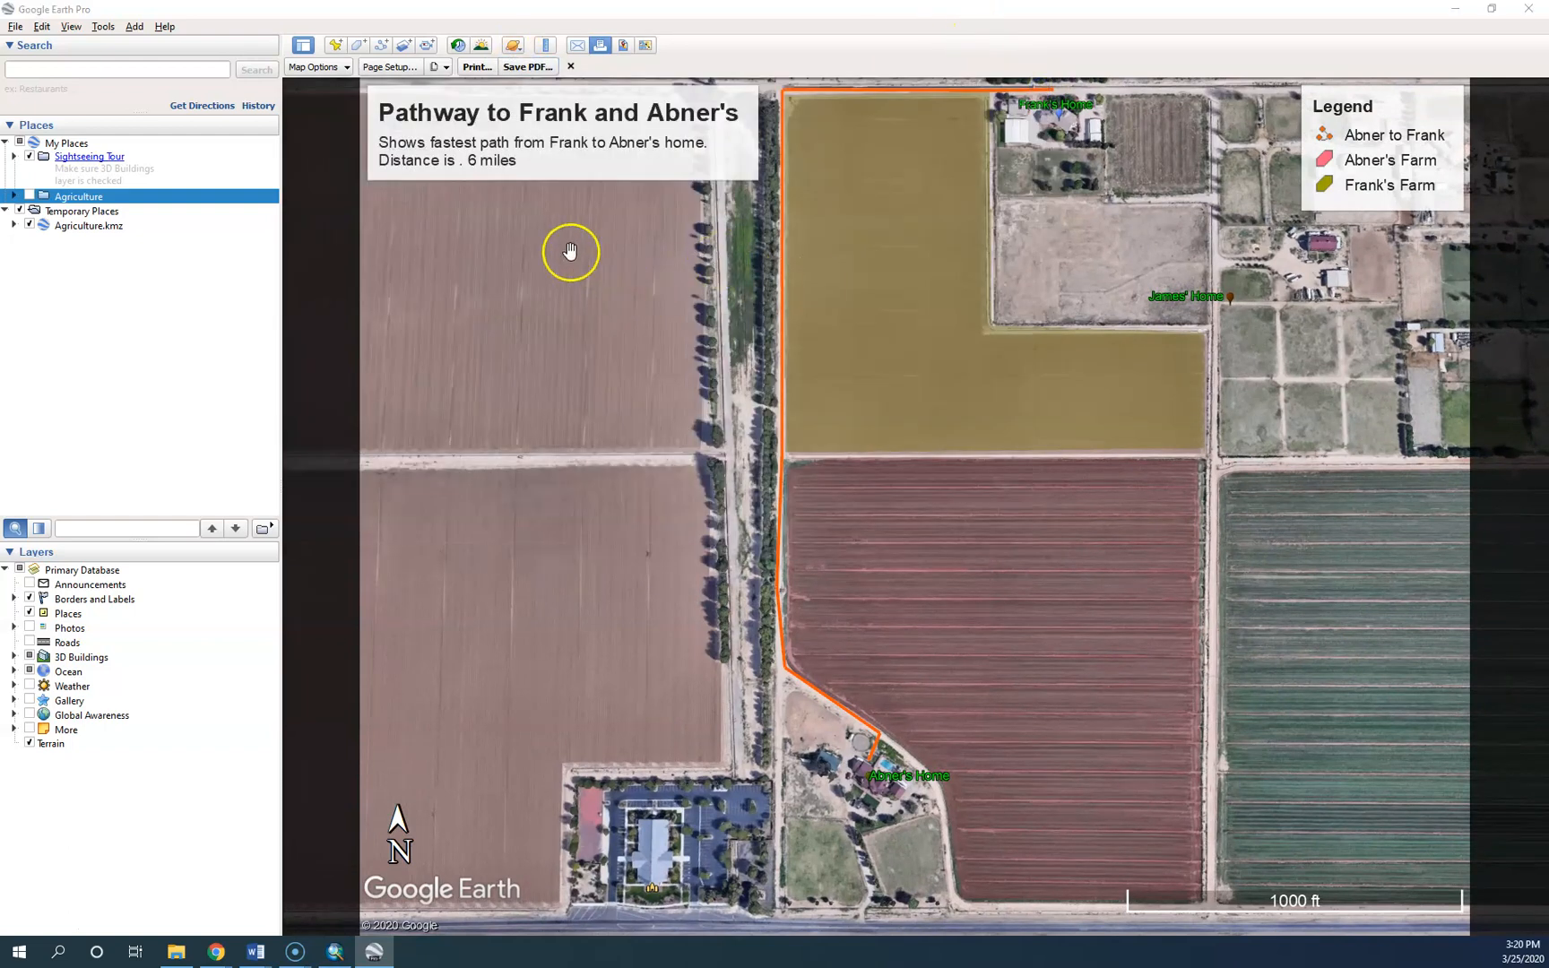
{"action": "left_click", "coordinate": [345, 67]}
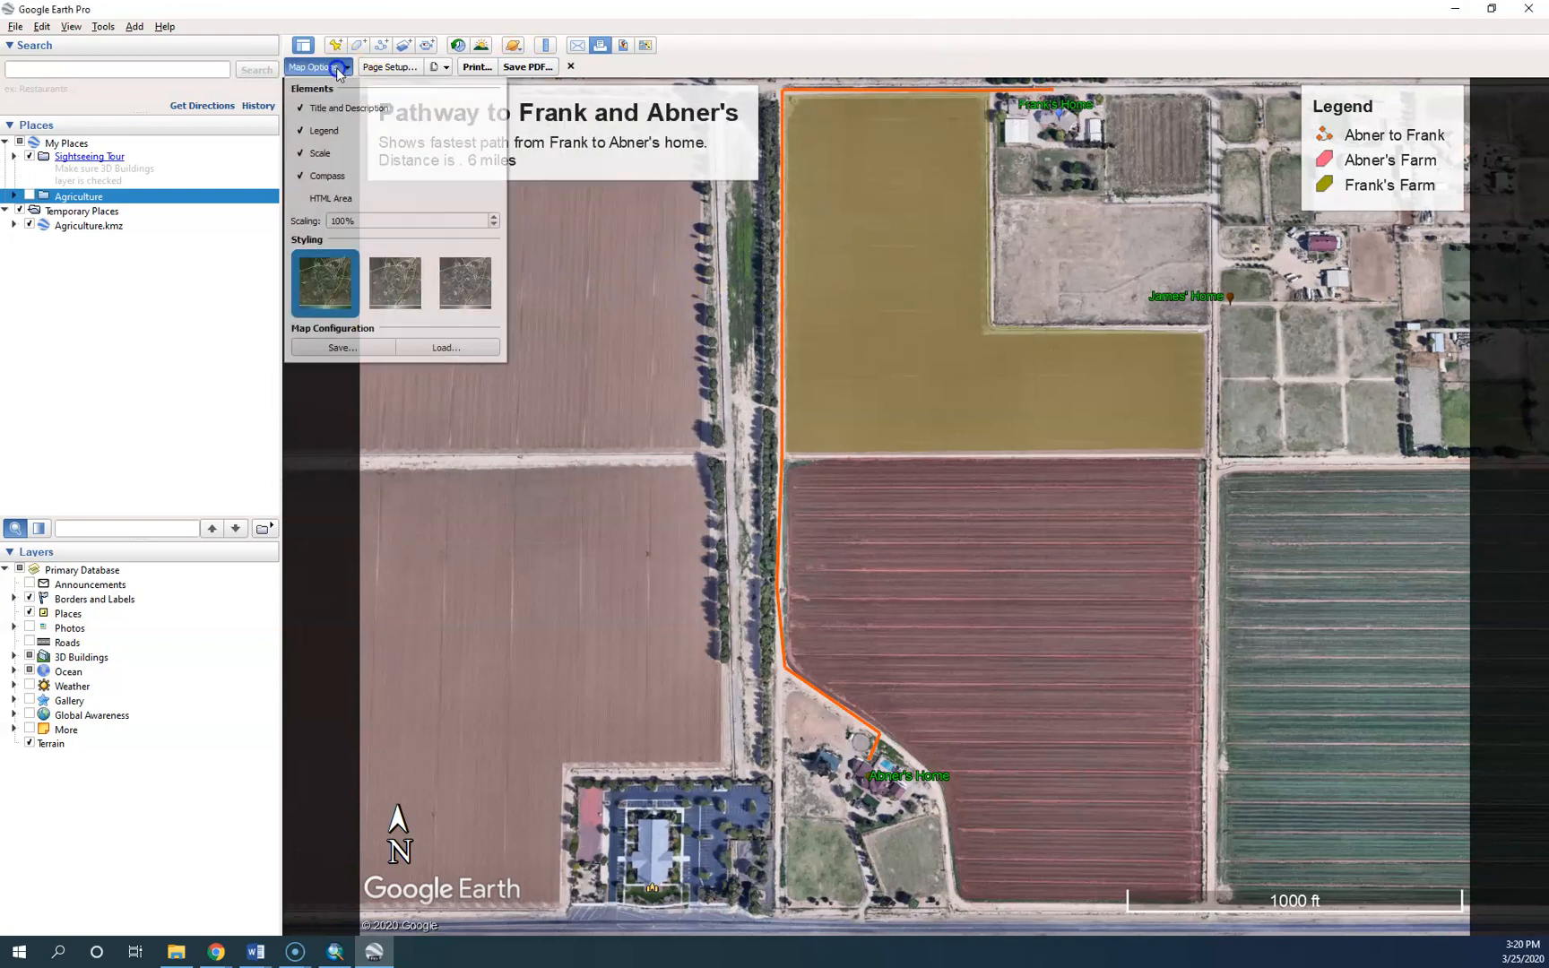
{"action": "left_click", "coordinate": [856, 45]}
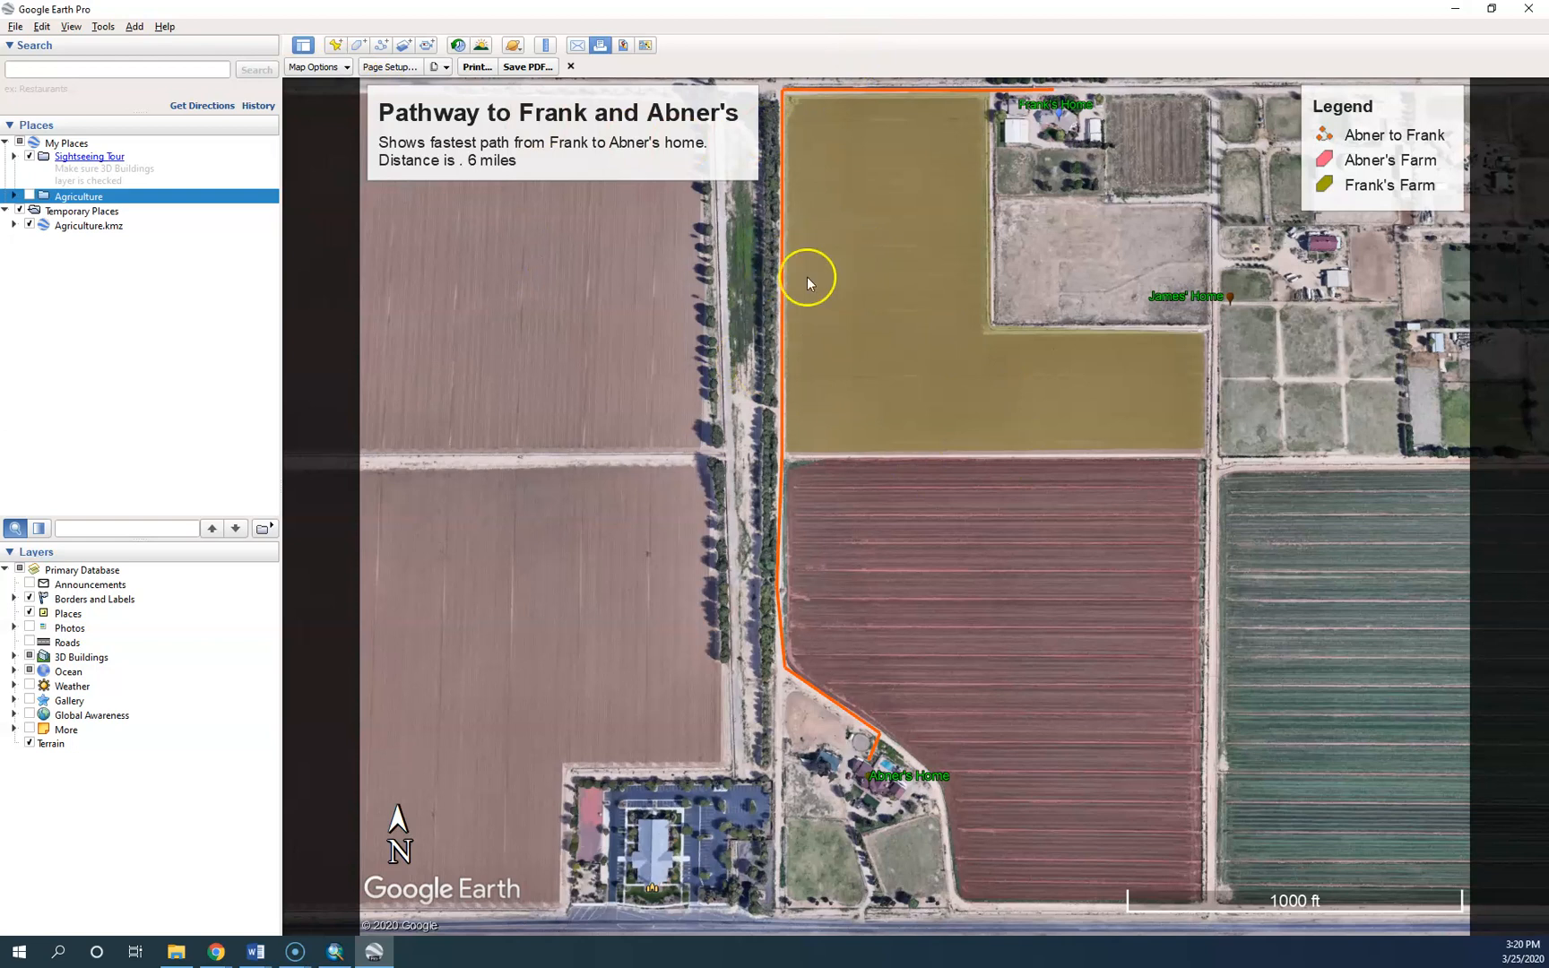
{"action": "left_click", "coordinate": [599, 45]}
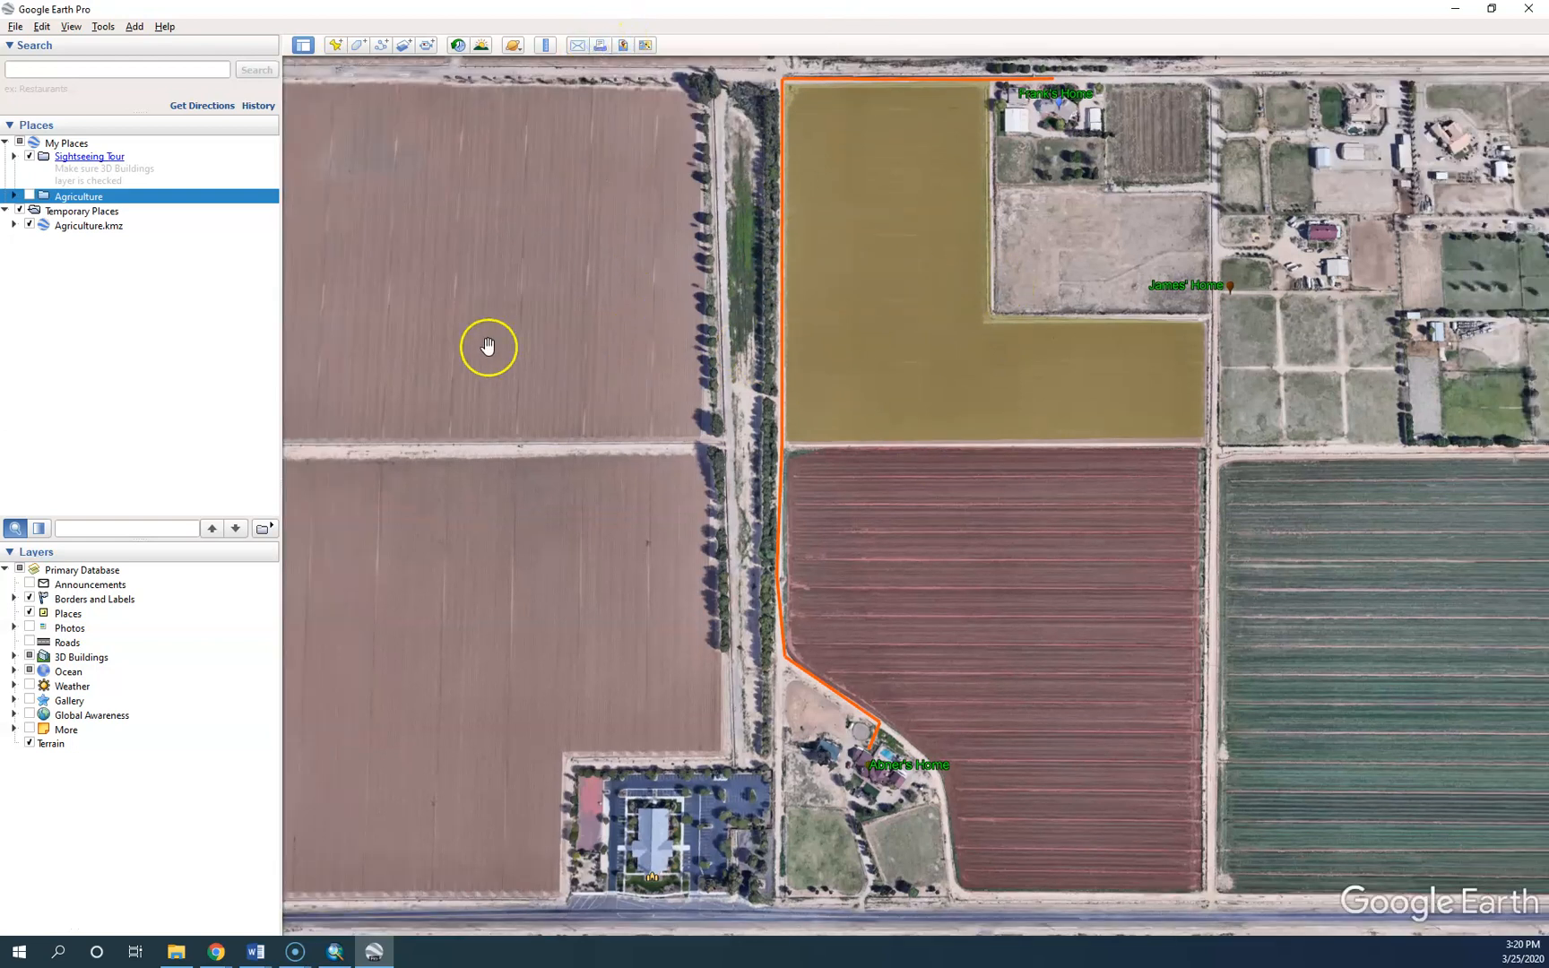
{"action": "right_click", "coordinate": [88, 225]}
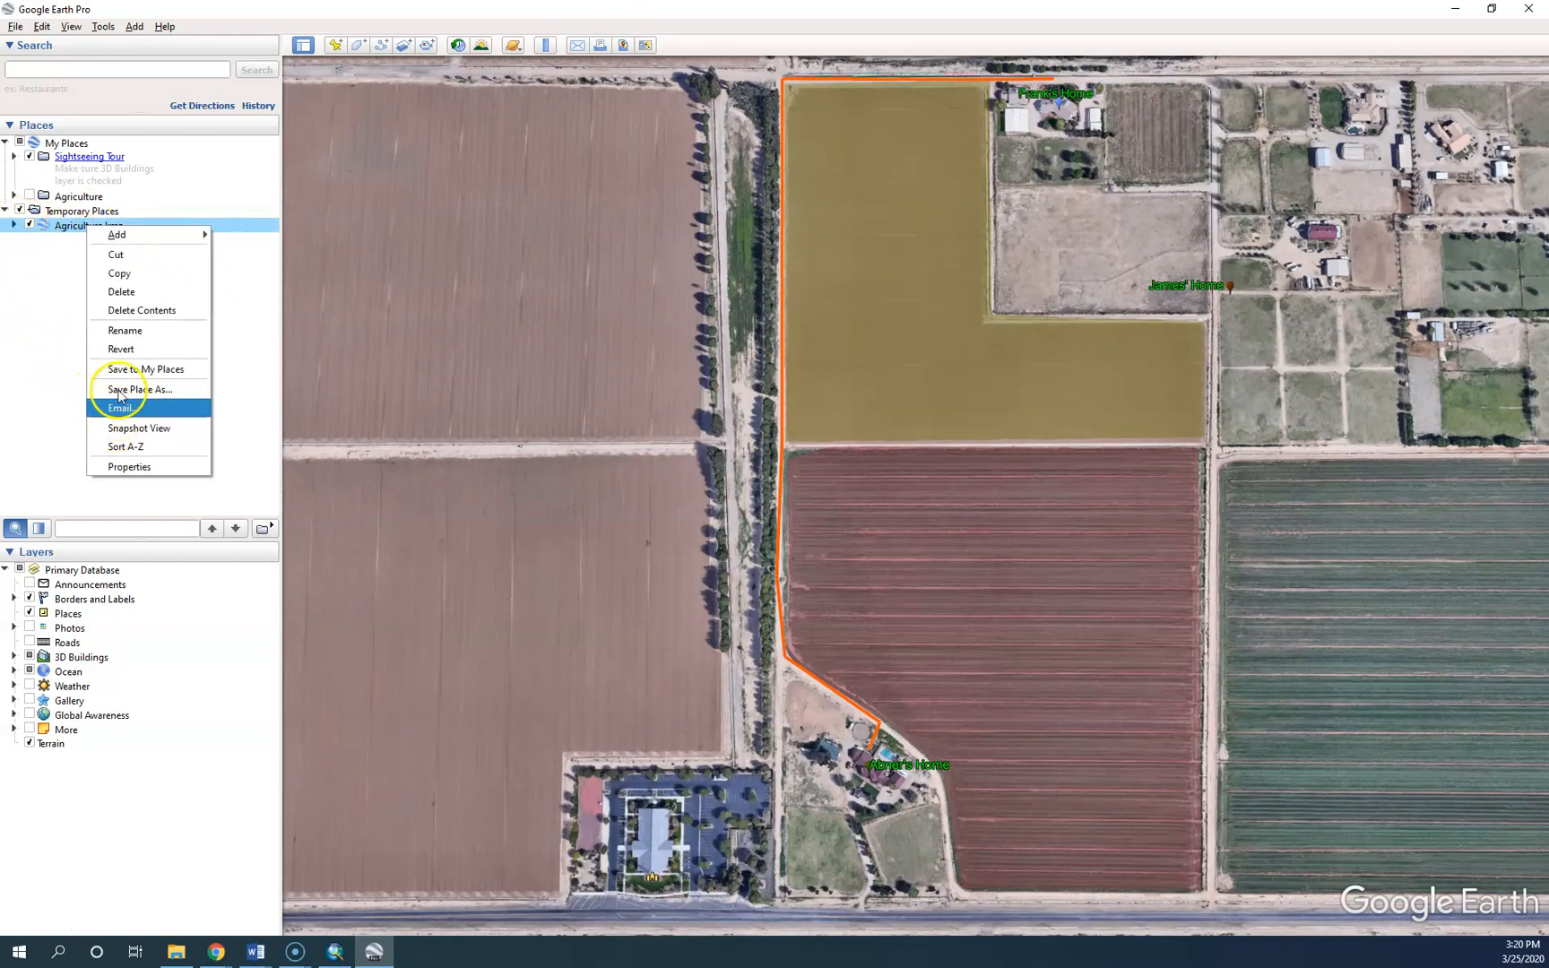
{"action": "left_click", "coordinate": [51, 313]}
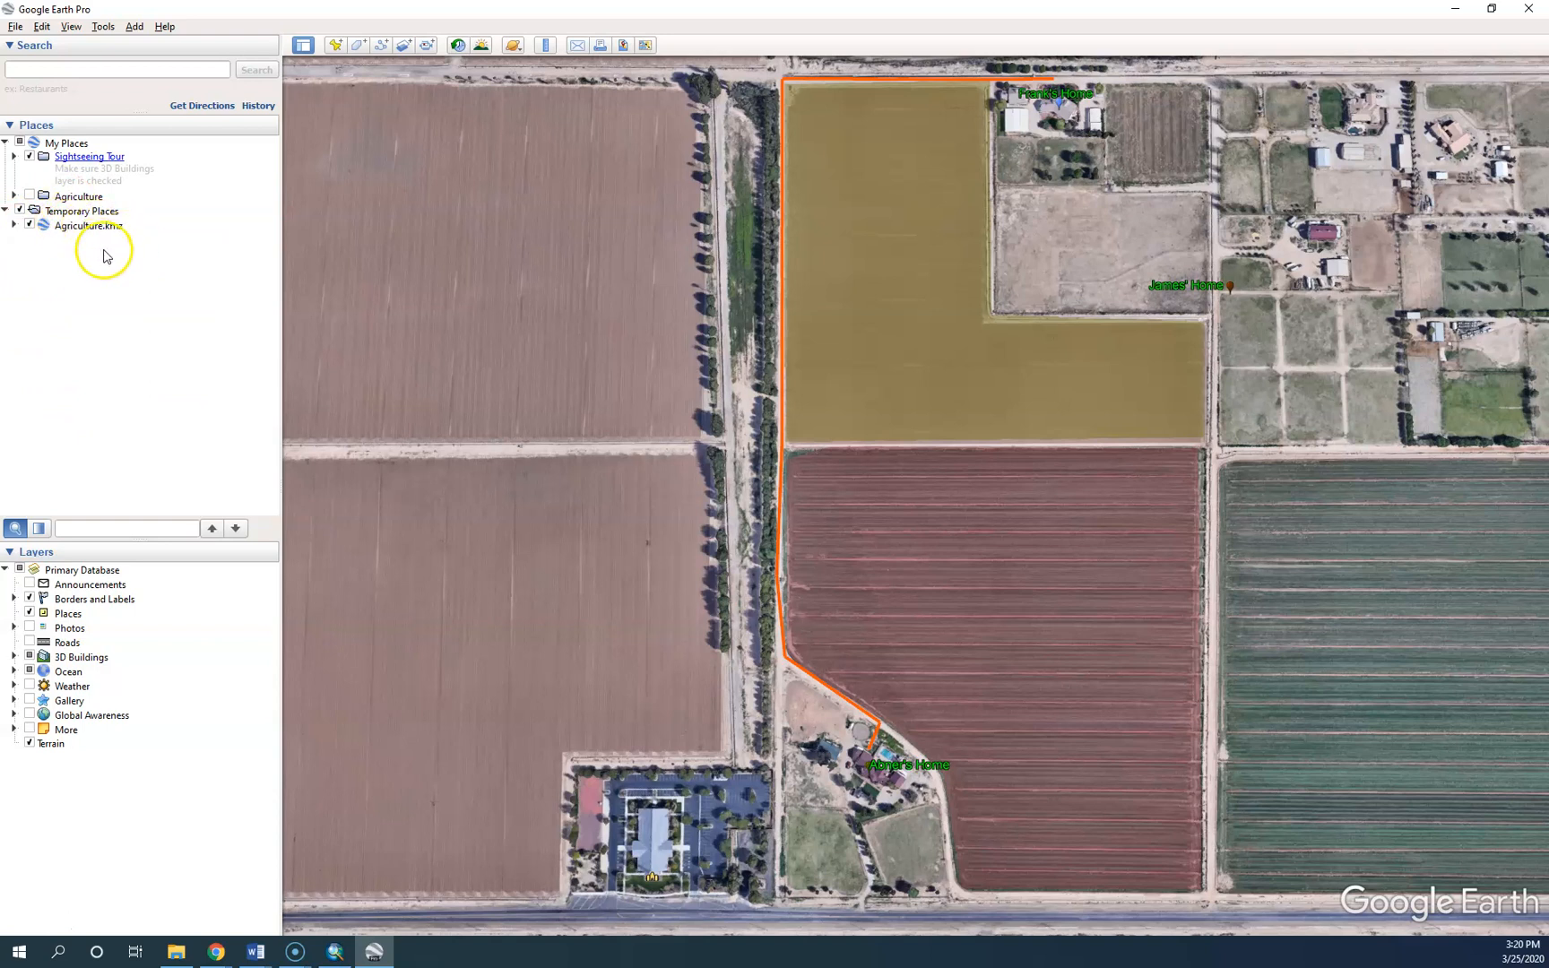
- Switch to File Explorer and open the Network location
{"action": "left_click", "coordinate": [1453, 11]}
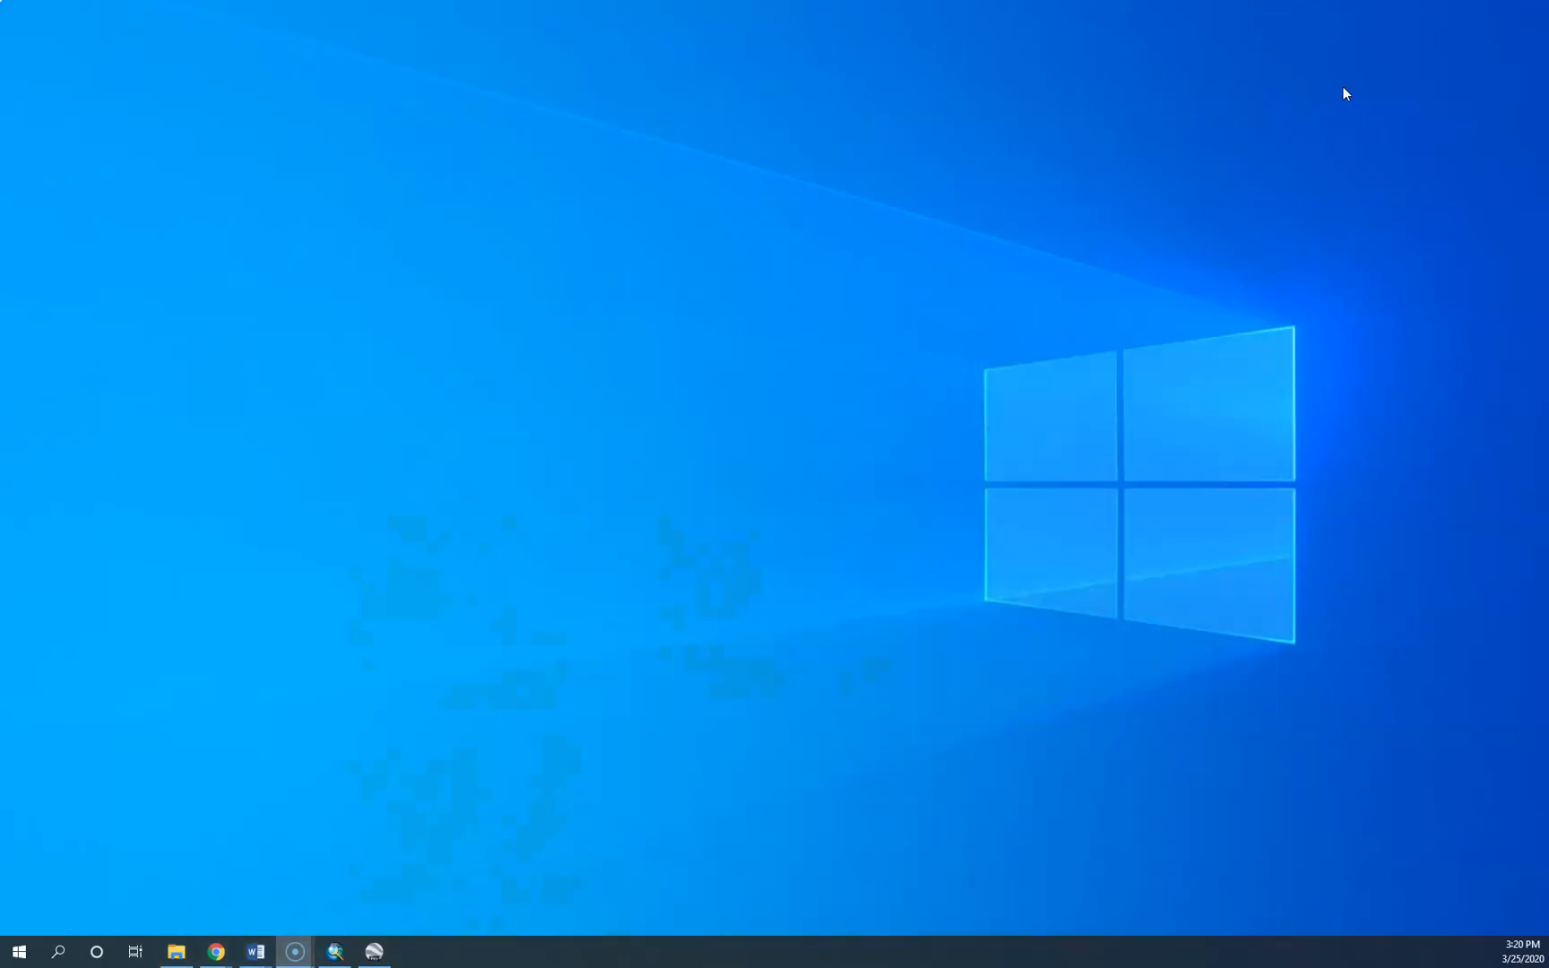
{"action": "left_click", "coordinate": [180, 953]}
{"action": "left_click", "coordinate": [424, 525]}
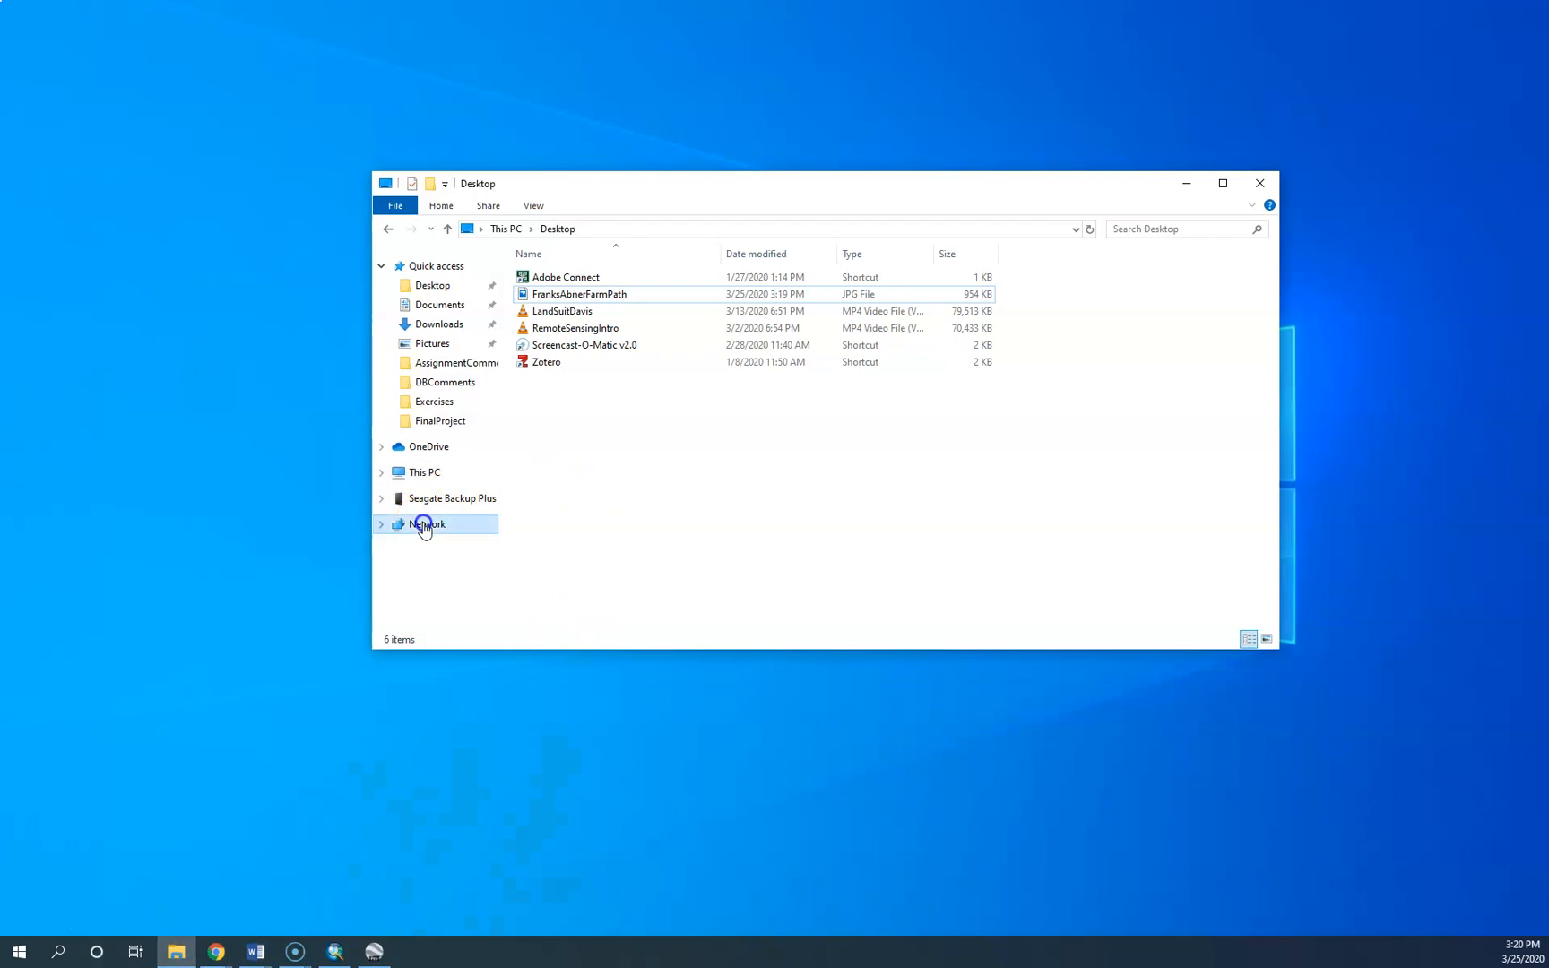
- Open This PC in File Explorer and copy the Agriculture KMZ file from the network locations
{"action": "left_click", "coordinate": [979, 401]}
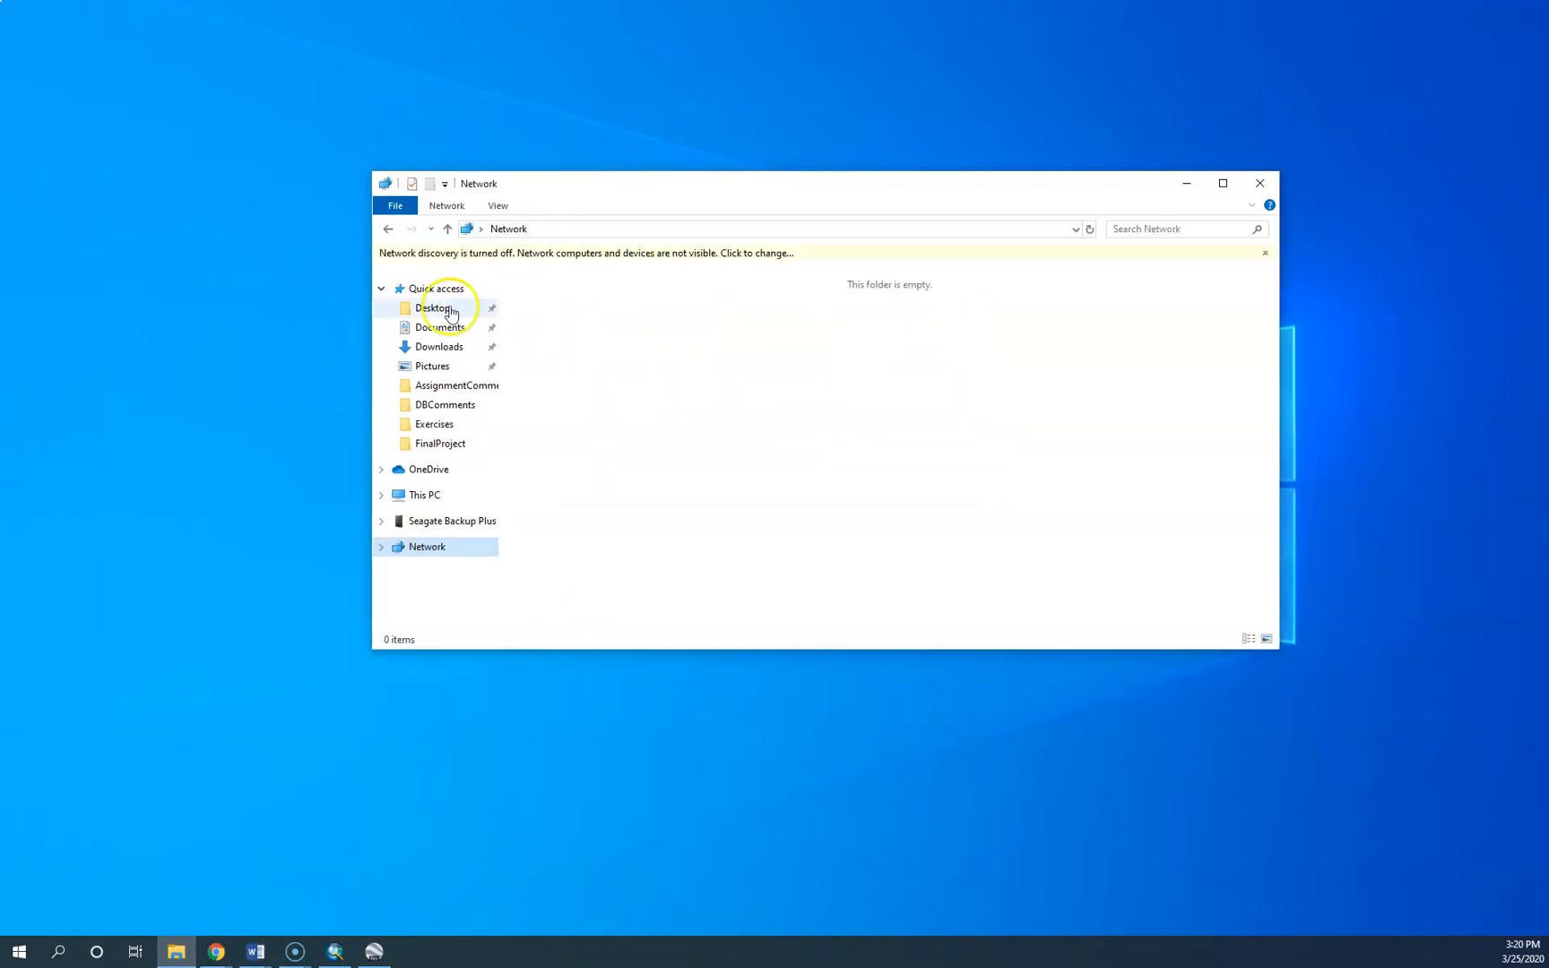
{"action": "left_click", "coordinate": [448, 310]}
{"action": "left_click", "coordinate": [417, 472]}
{"action": "left_click", "coordinate": [591, 509]}
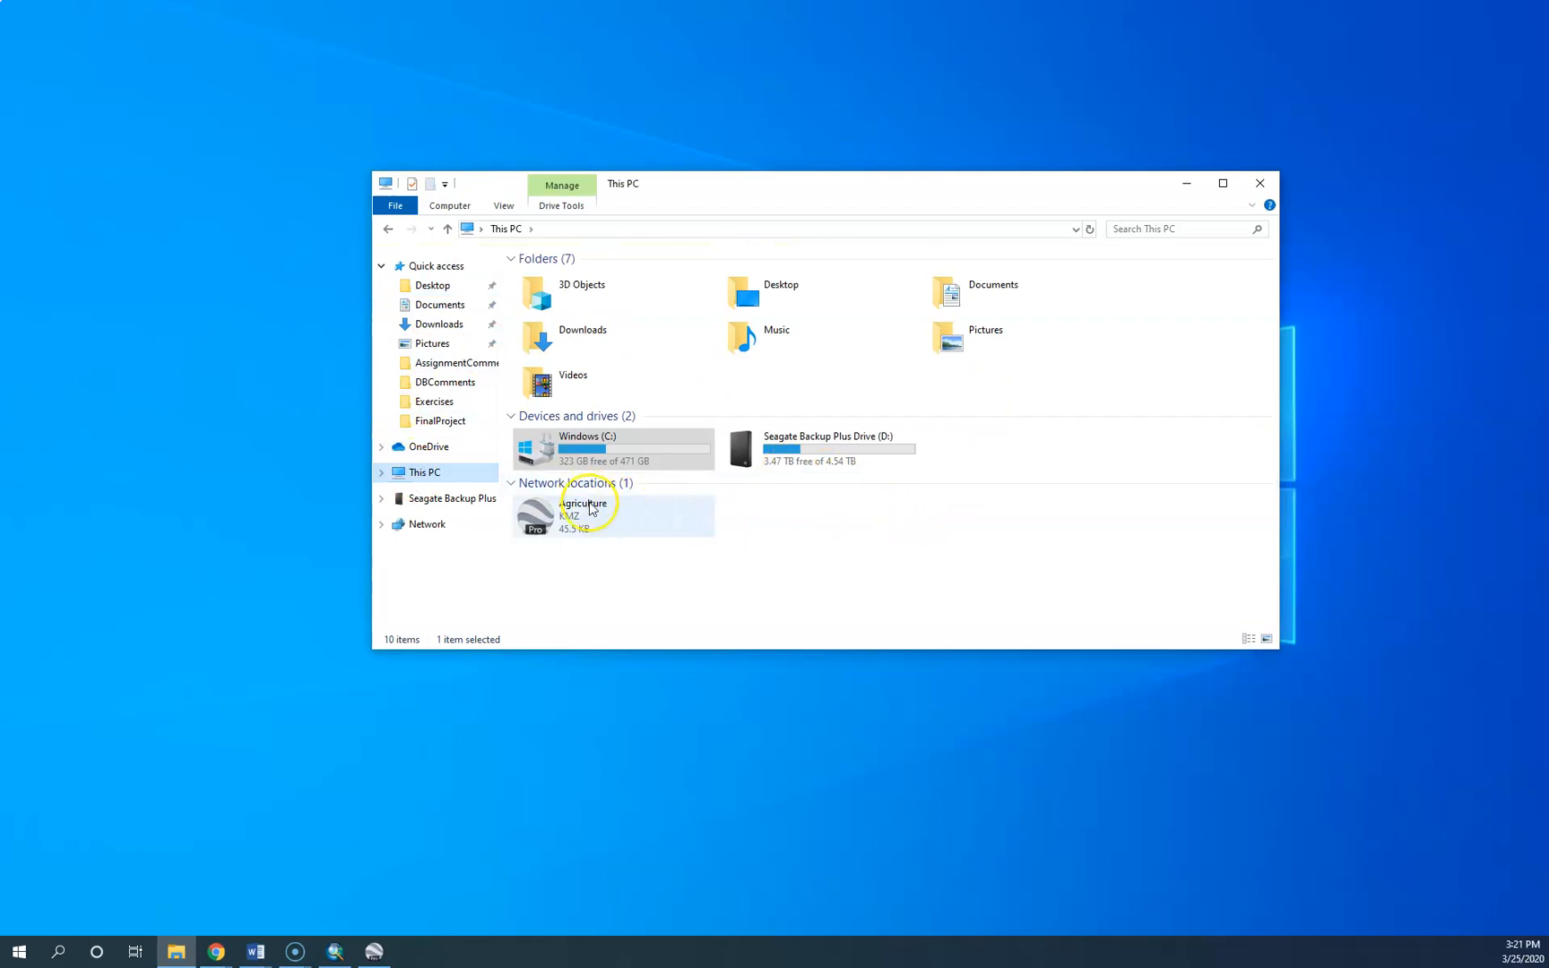
{"action": "double_click", "coordinate": [573, 512]}
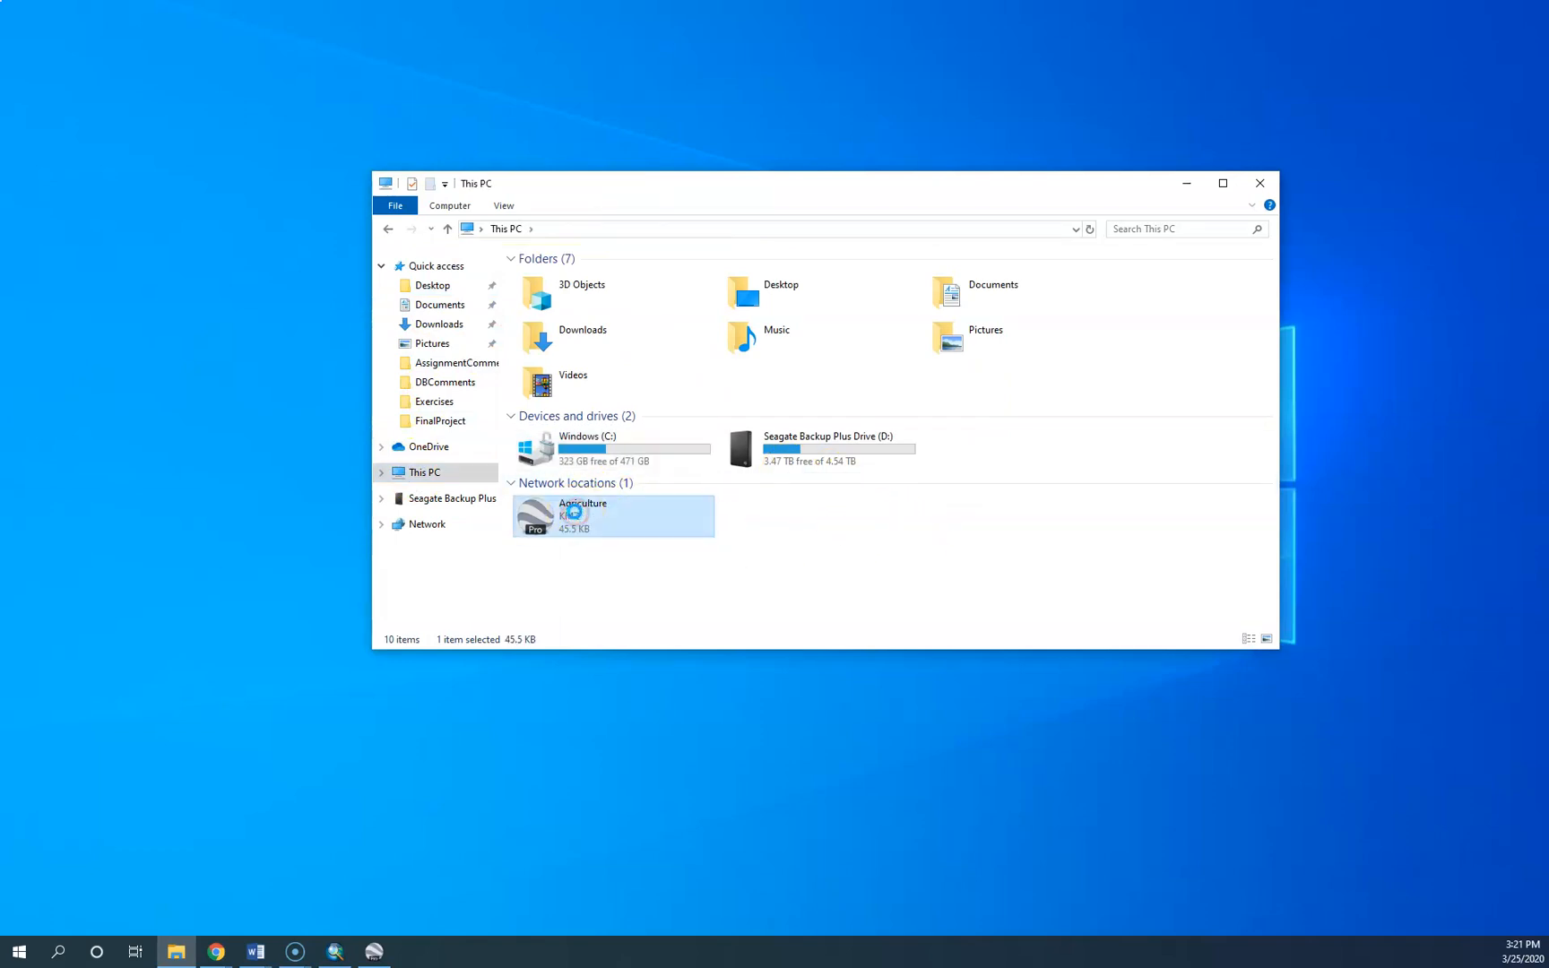
{"action": "right_click", "coordinate": [578, 515]}
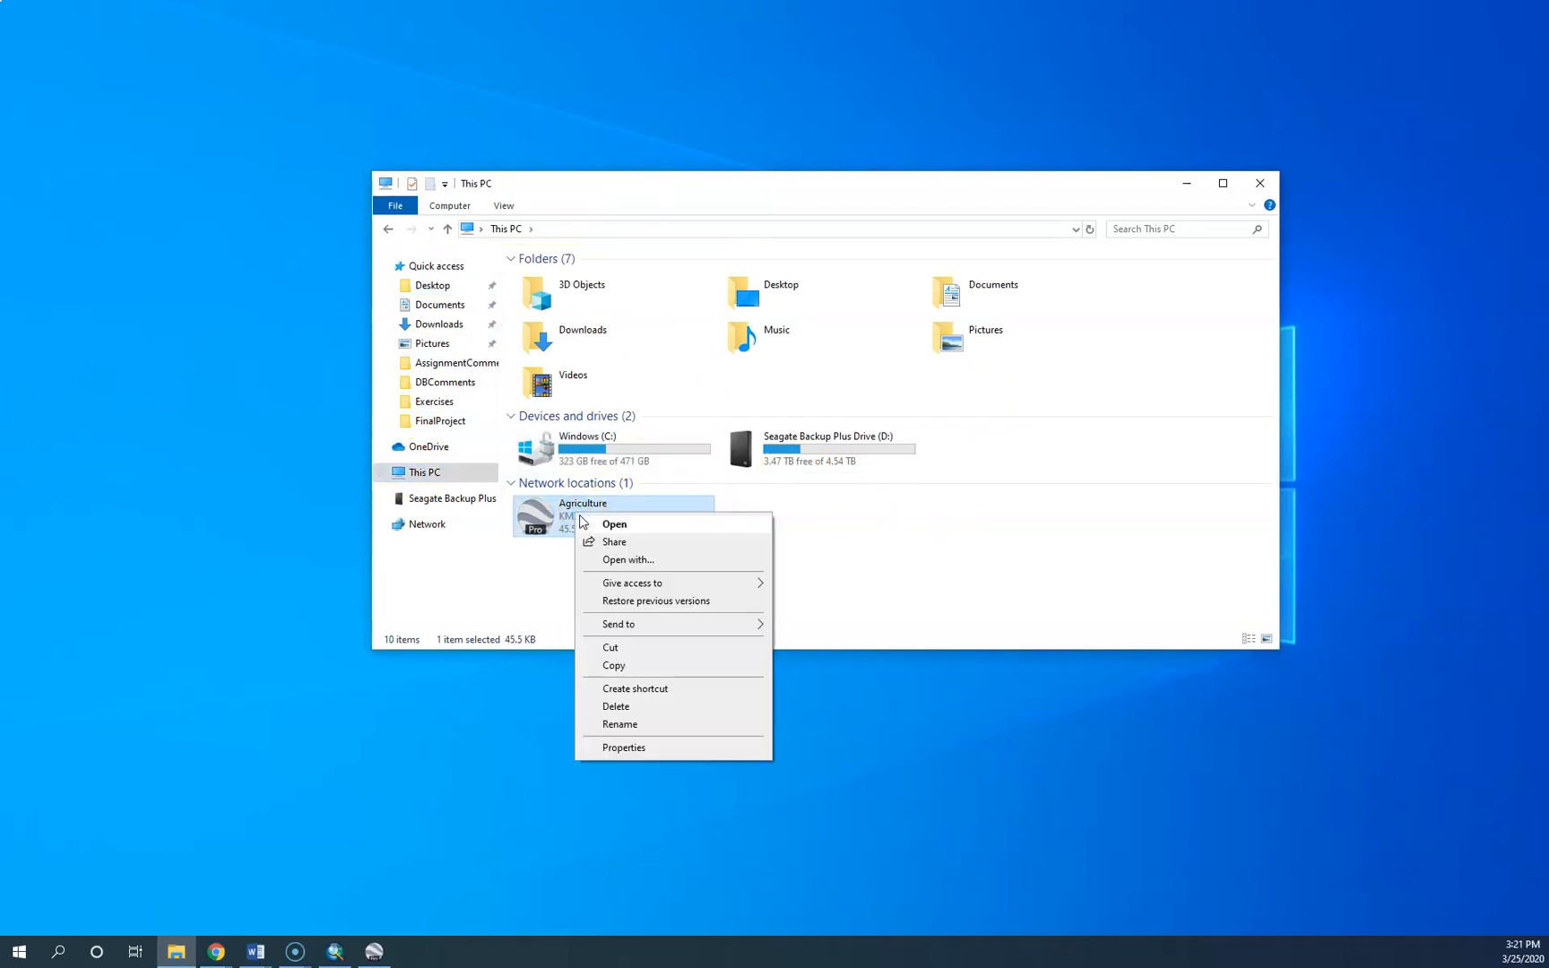
{"action": "left_click", "coordinate": [614, 665]}
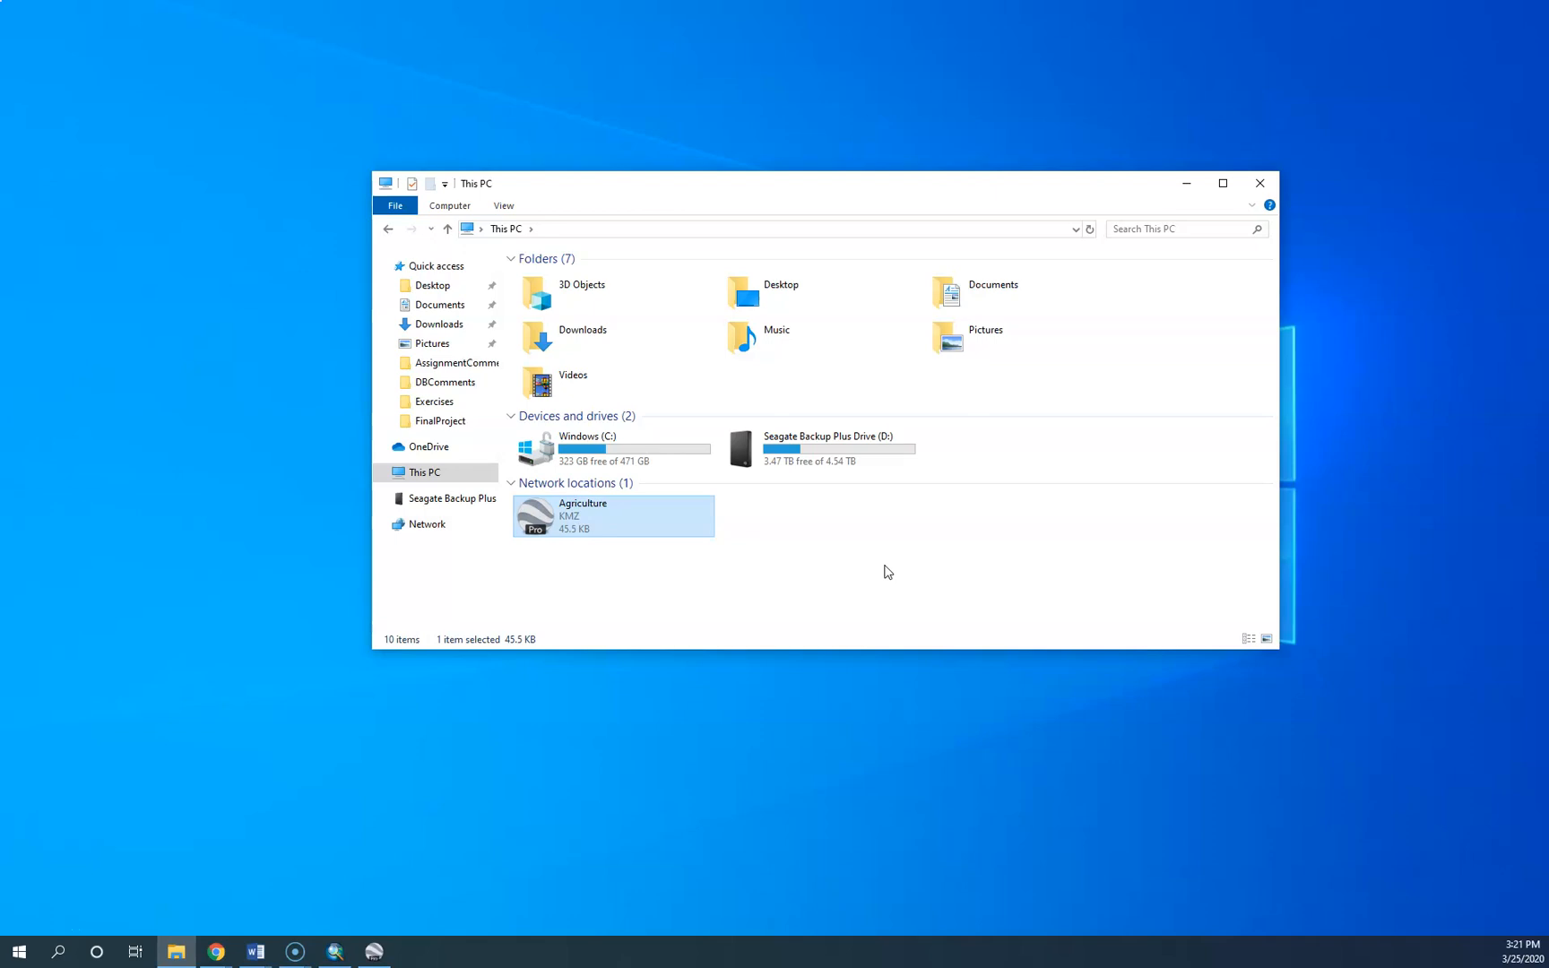
- Switch to Google Earth Pro and expand Agriculture.kmz under Temporary Places to list its Farm Houses, Farms and Path folders
{"action": "left_click", "coordinate": [381, 951]}
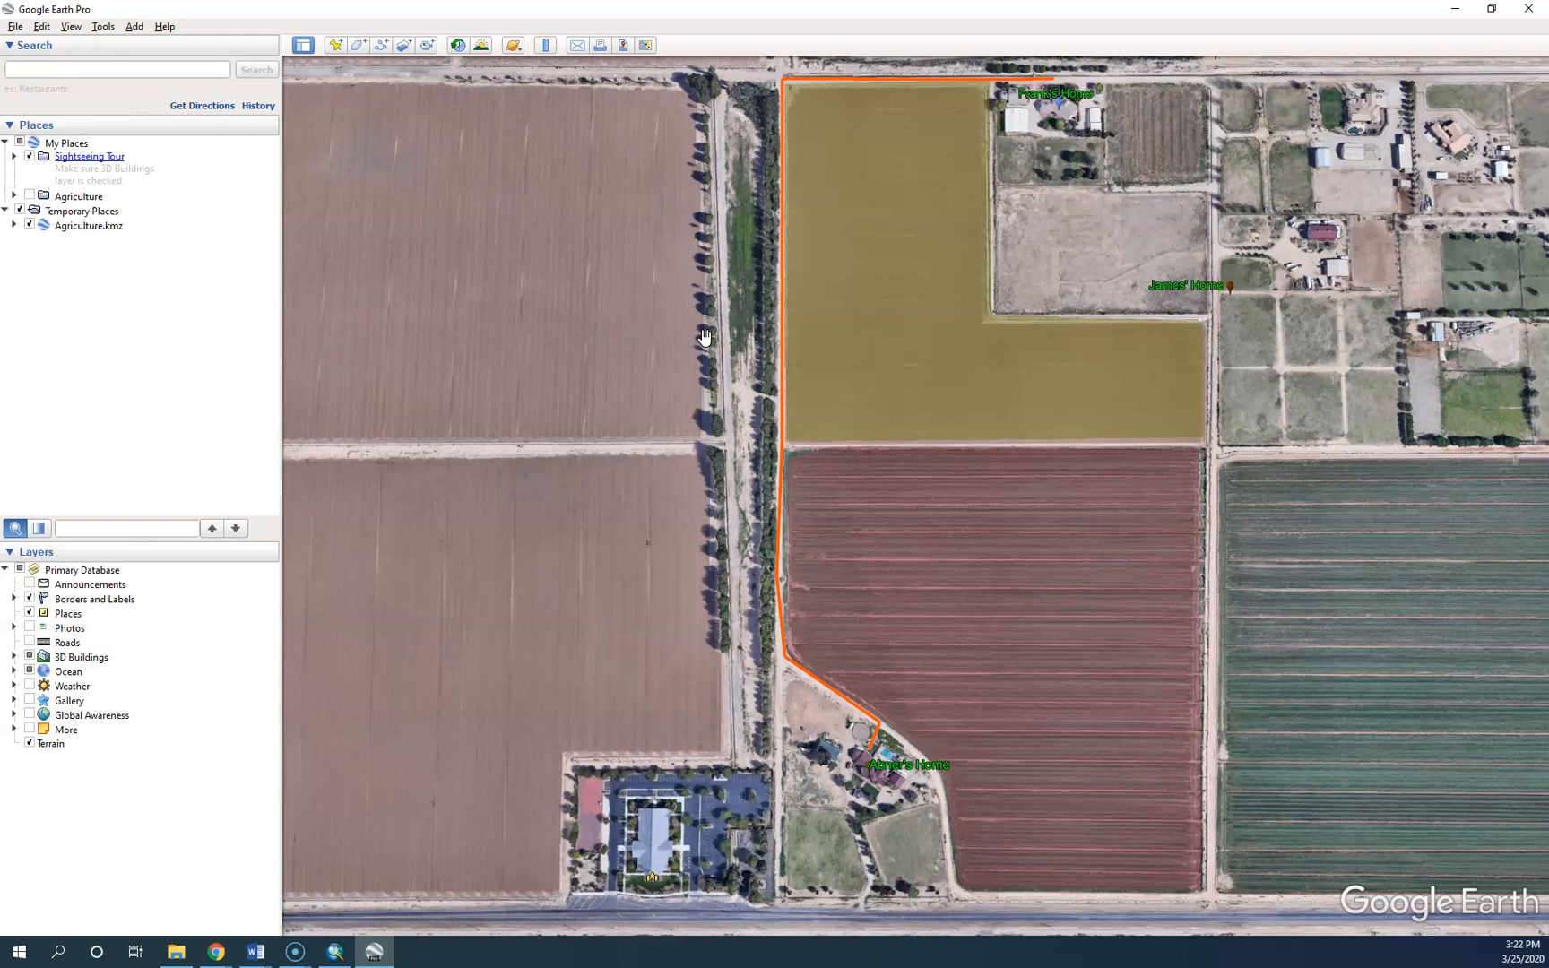
{"action": "left_click", "coordinate": [15, 225]}
{"action": "left_click", "coordinate": [25, 239]}
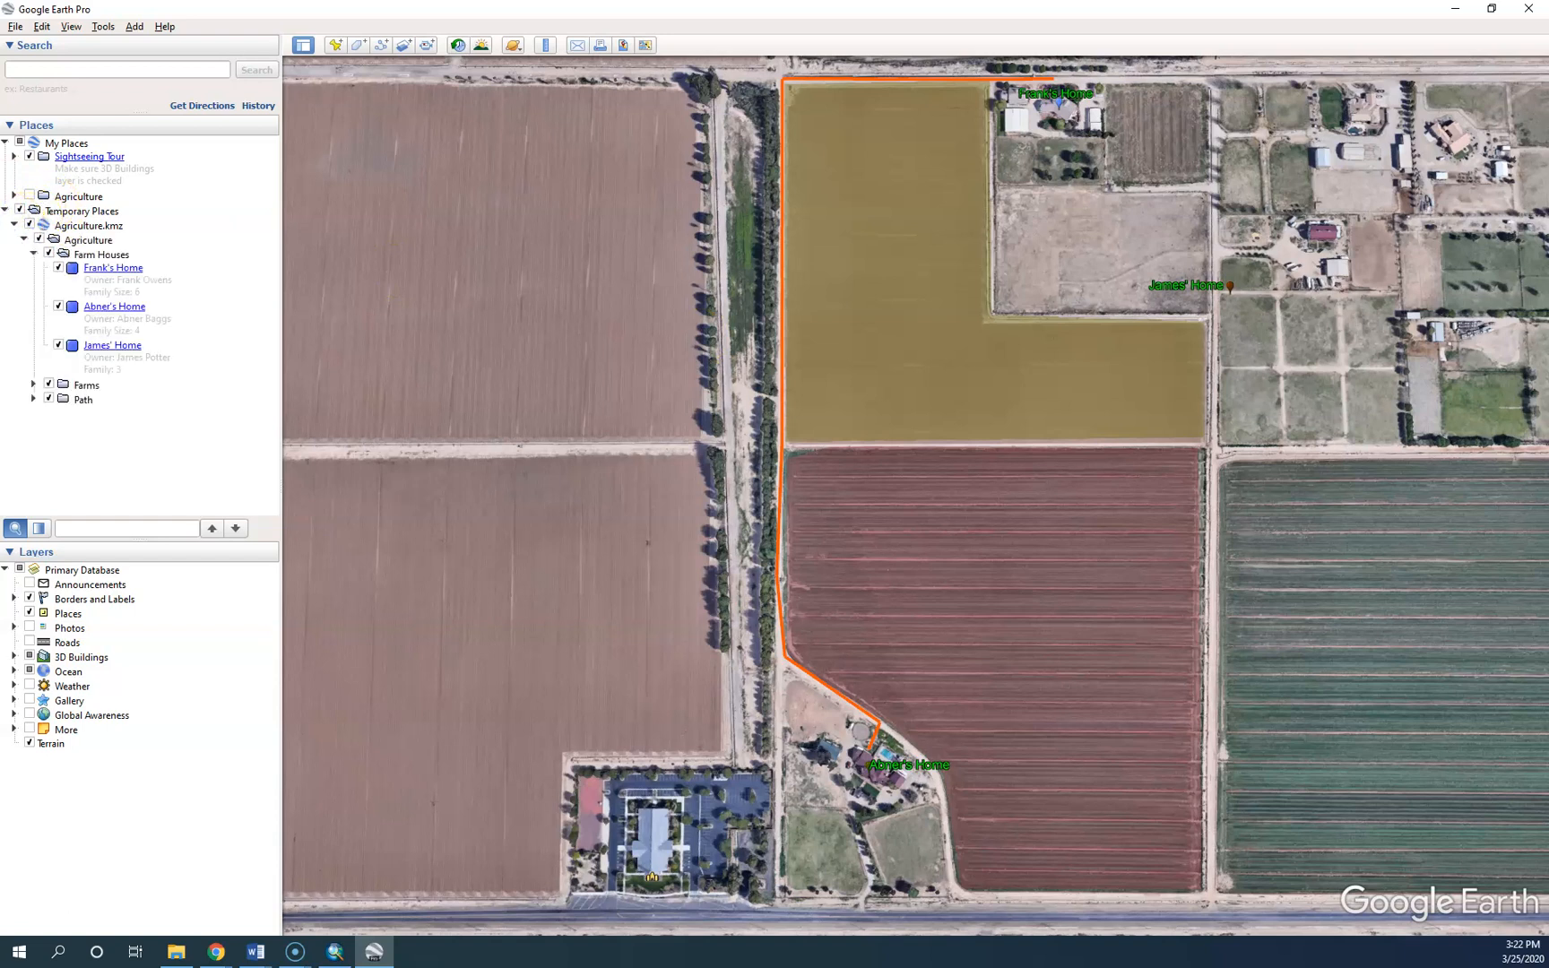
- Hide the Farm Houses folder of Agriculture.kmz and show it again, then hide the Farms folder
{"action": "left_click", "coordinate": [49, 255]}
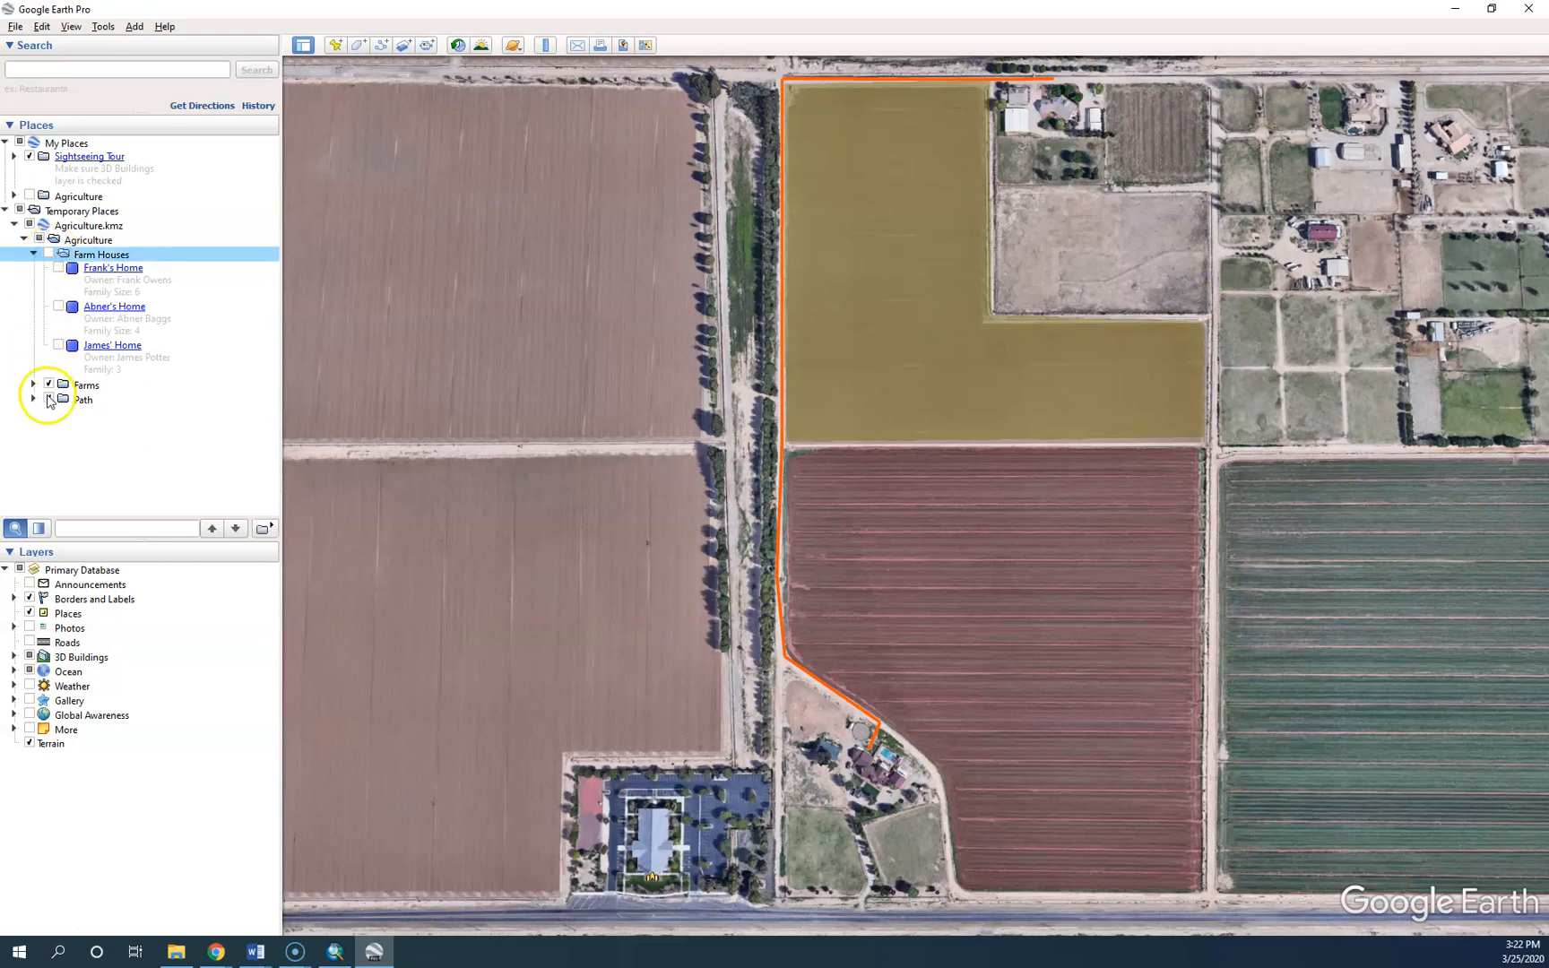
{"action": "left_click", "coordinate": [49, 255]}
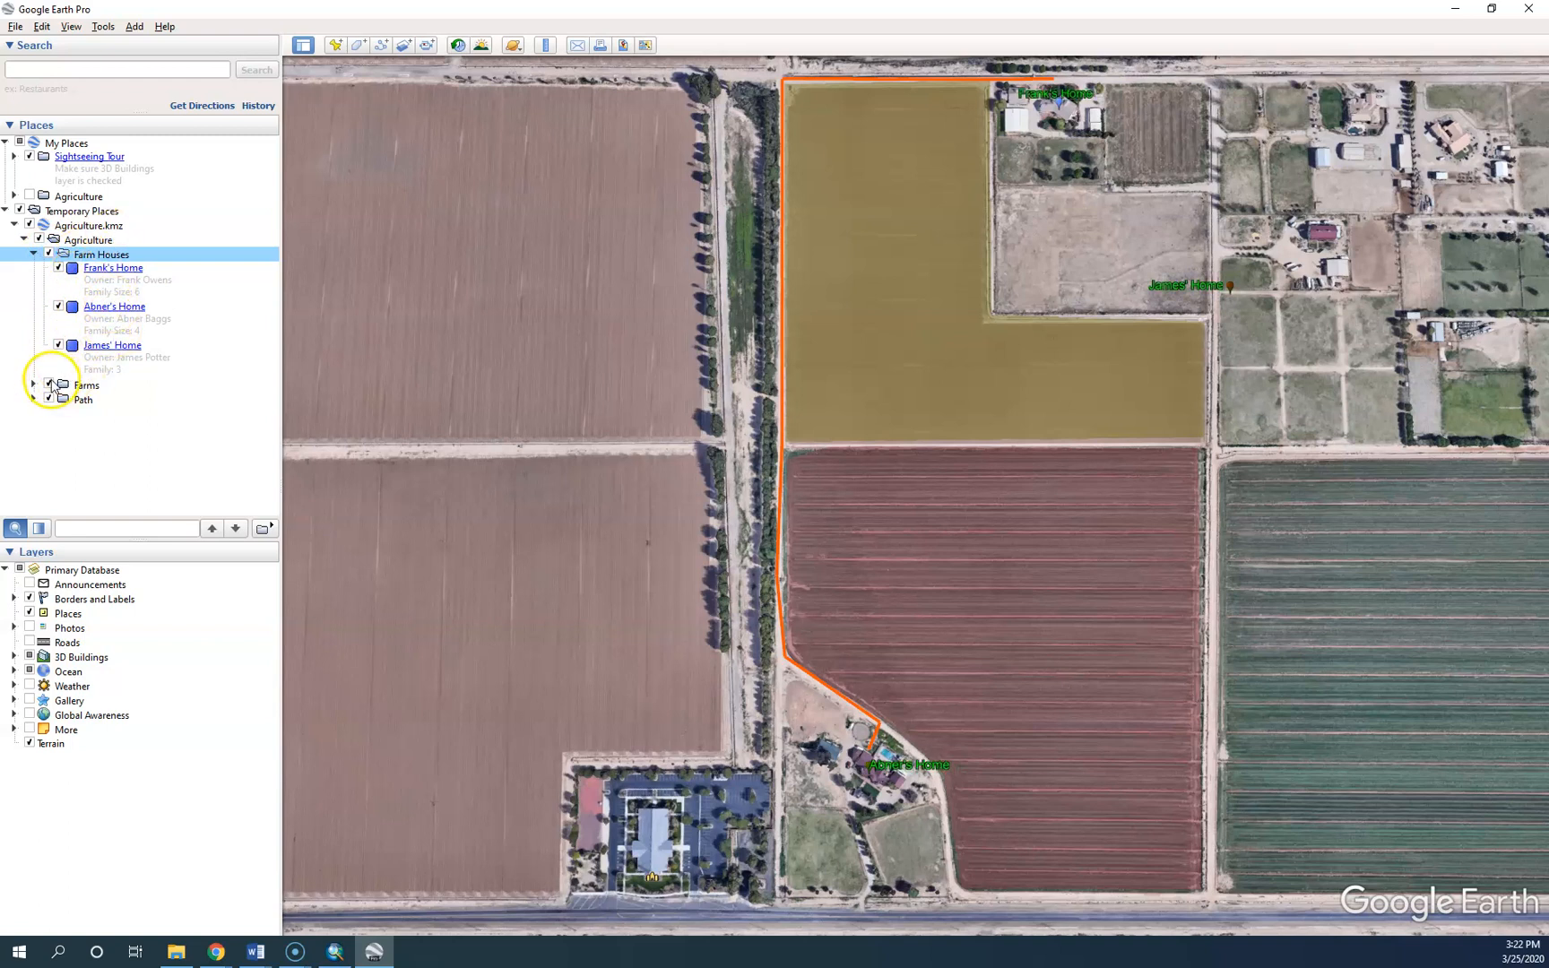
{"action": "left_click", "coordinate": [50, 385]}
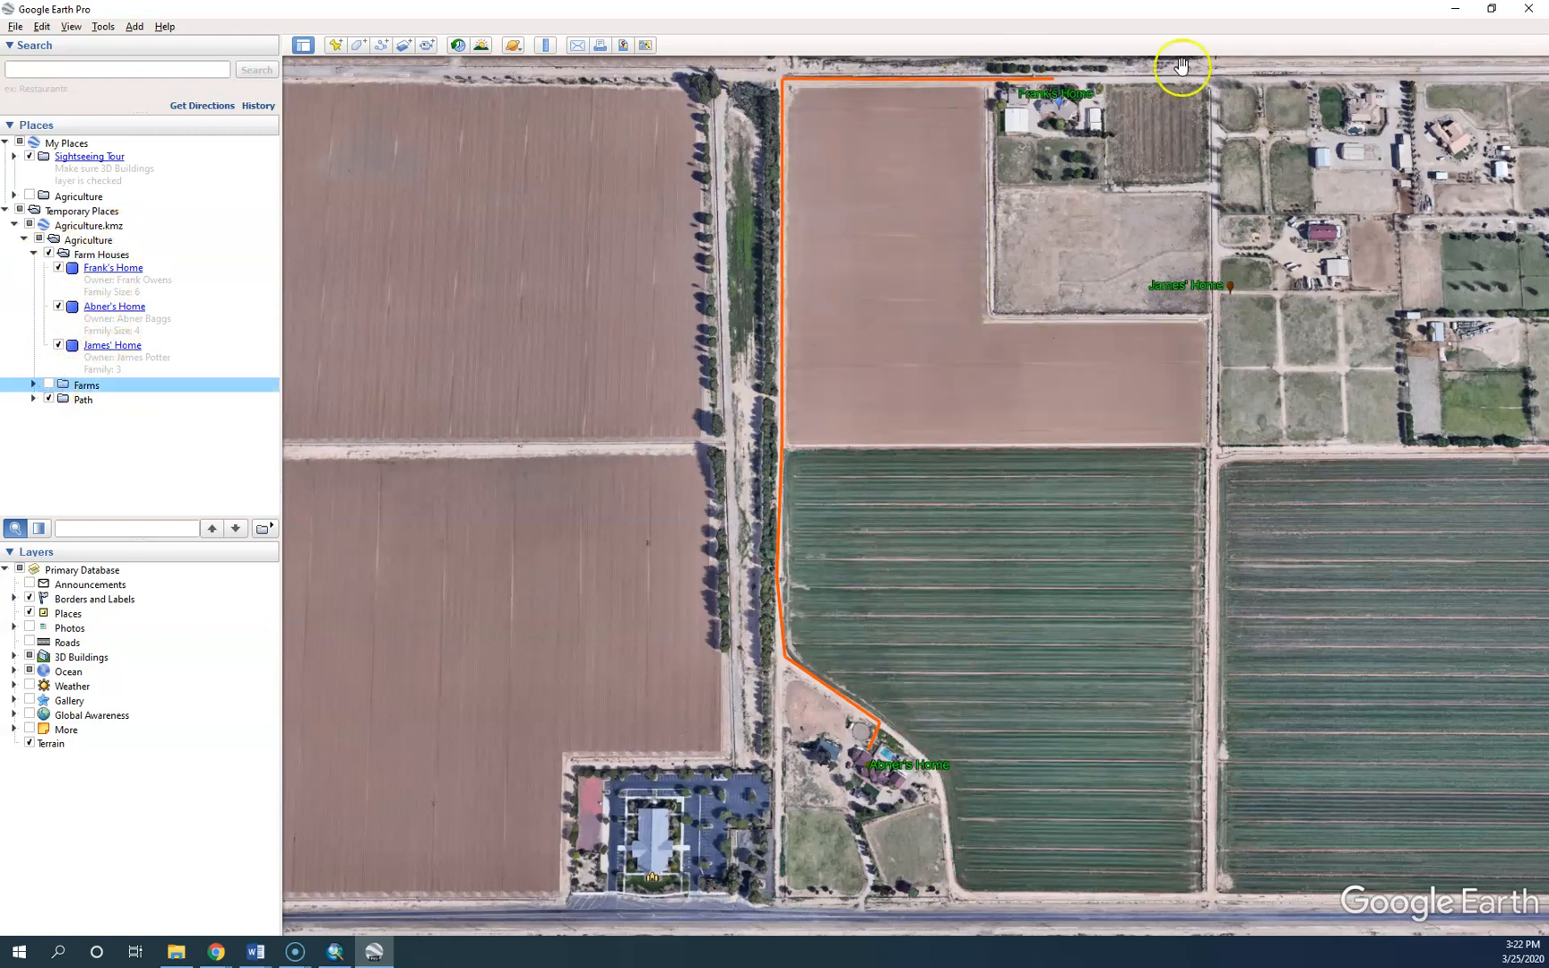